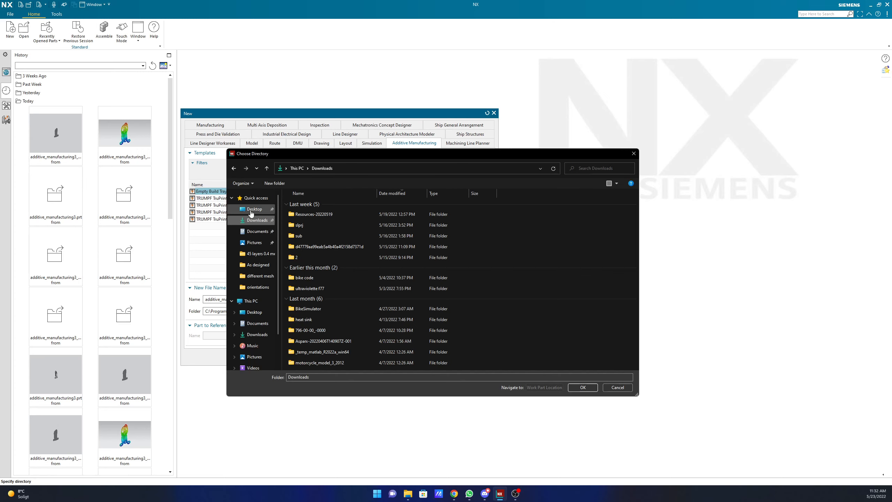
Create the additive manufacturing part additive_manufacturing1.prt from the Empty Build Tray template in the Desktop folder NX tutorial\temp.
click(254, 209)
double_click(380, 219)
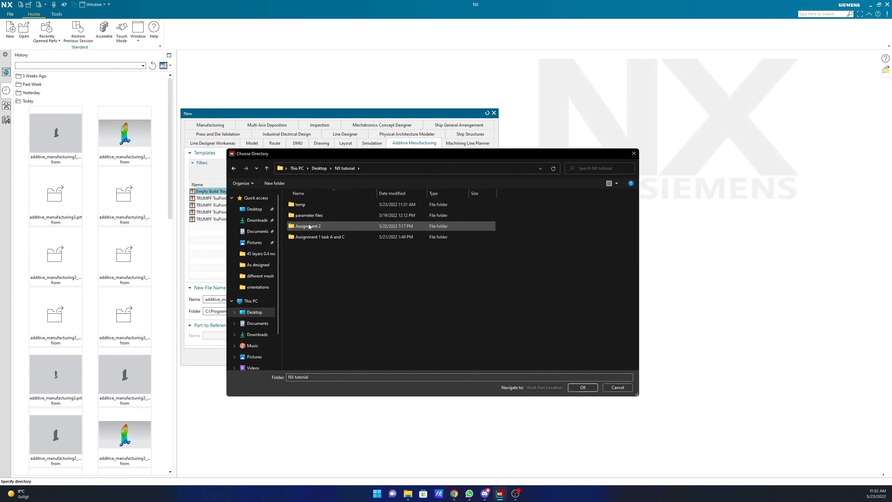
double_click(315, 206)
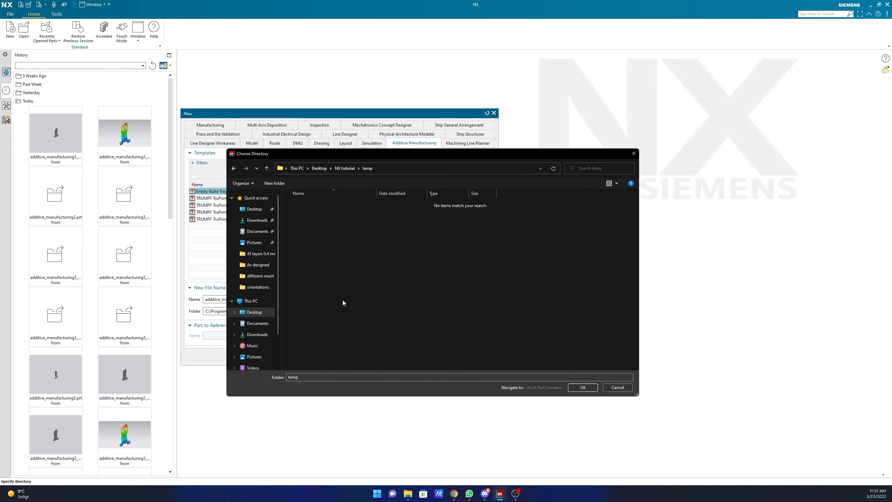
click(583, 387)
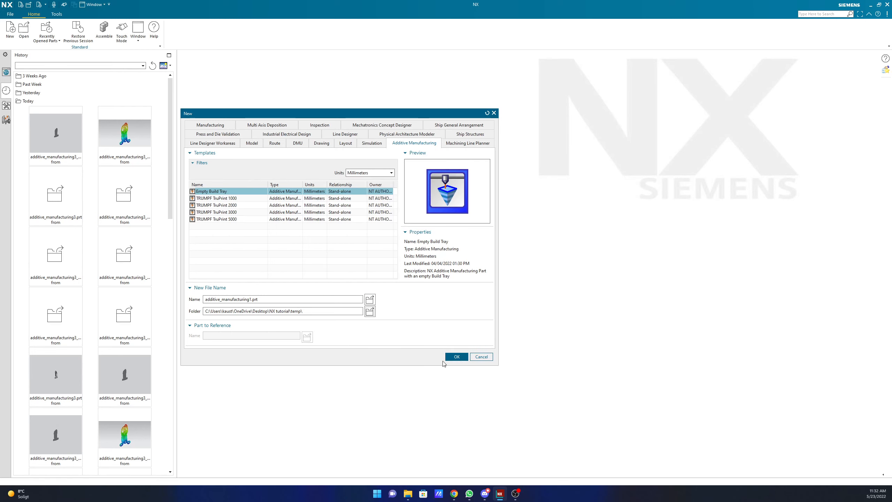
click(457, 357)
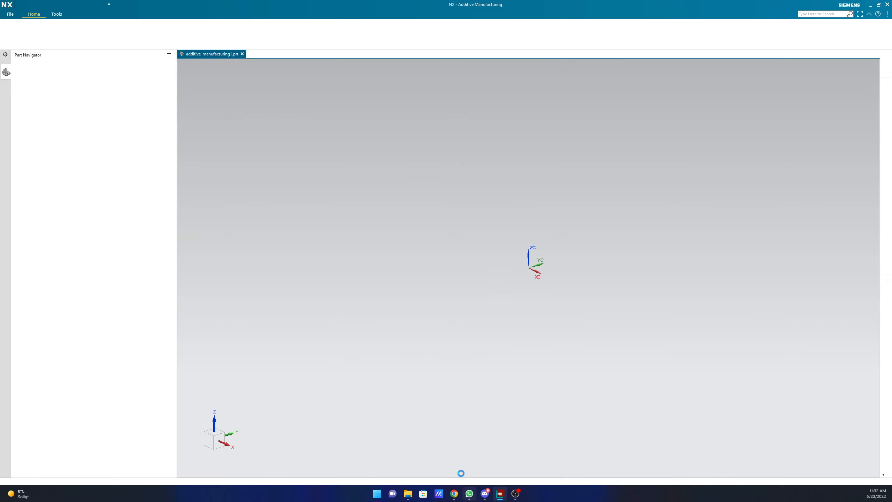
Switch to the browser and read the AMEXCI assignment and its additional information PDF for the orientation tasks and build envelope.
click(454, 495)
drag(706, 501, 713, 92)
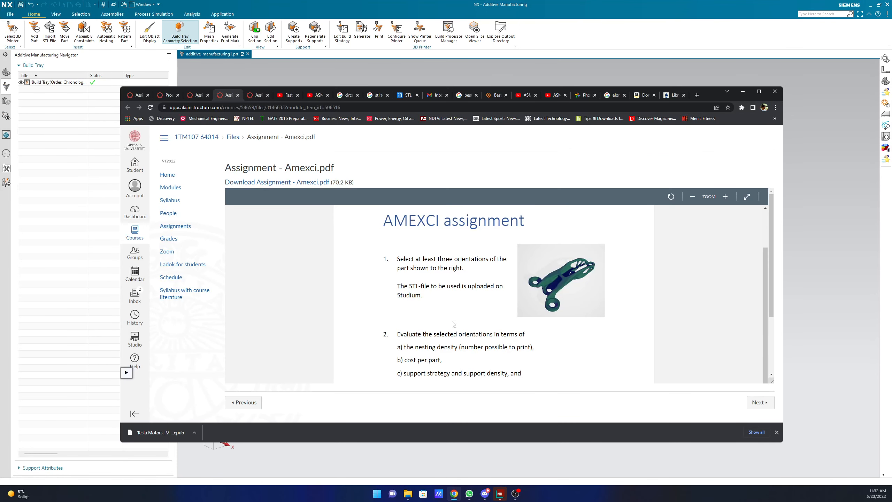
click(256, 95)
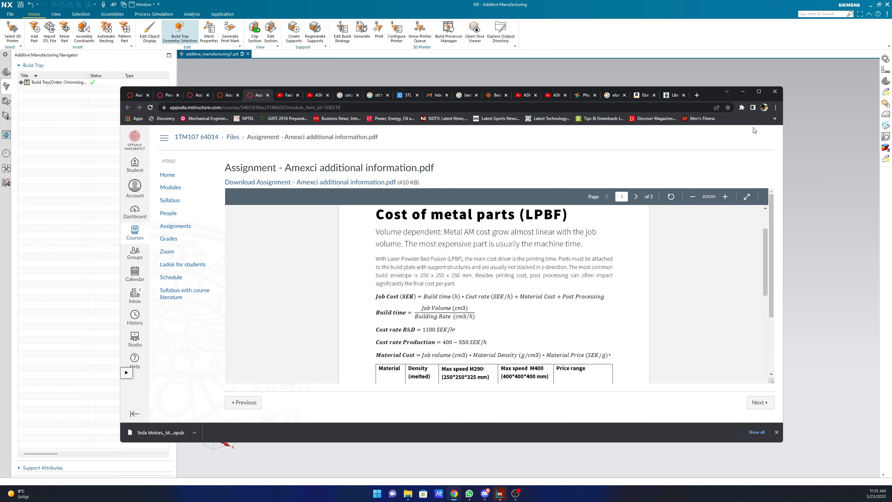
click(742, 92)
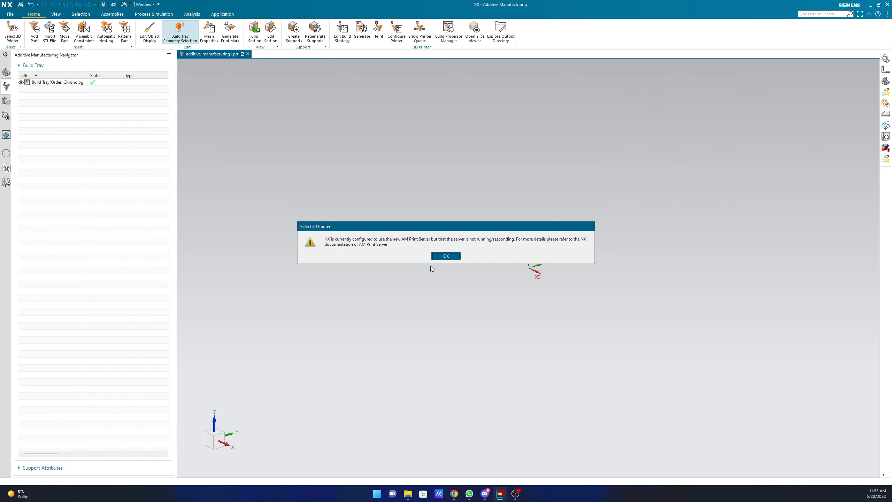
Back in NX, select STL-File Printer - Buildtray as the 3D printer with the Printer Default profile.
click(446, 256)
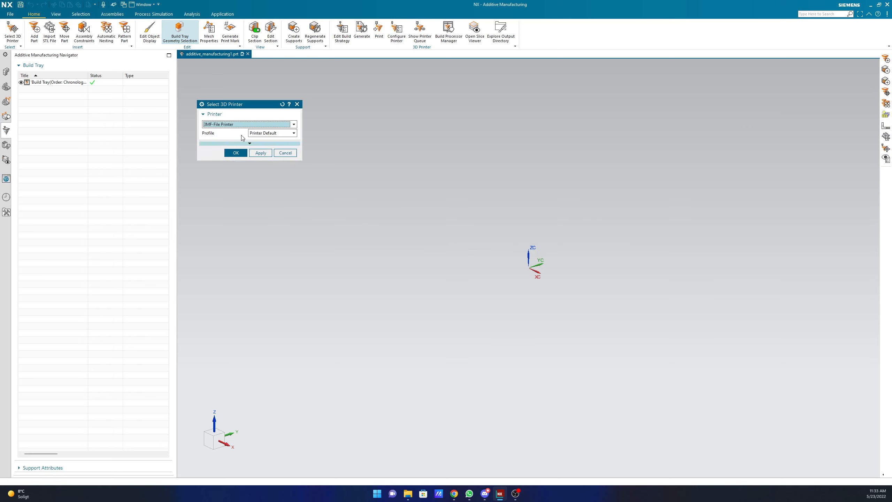
click(246, 124)
click(239, 150)
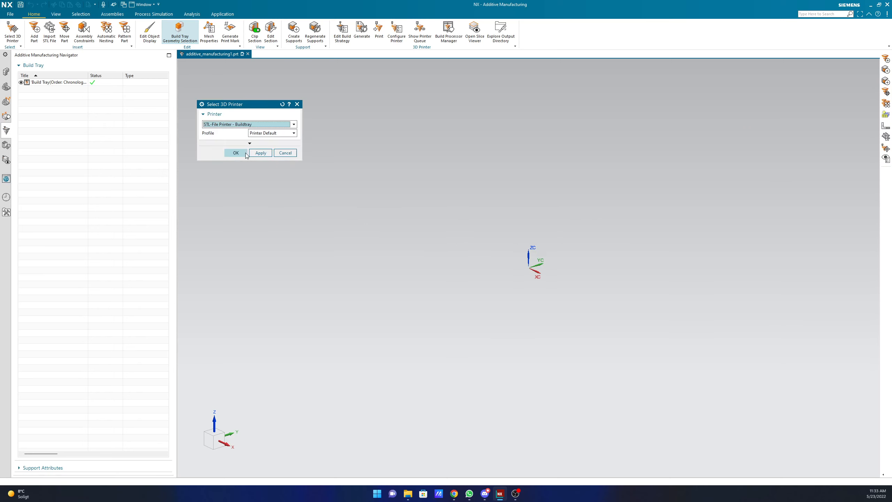
click(246, 155)
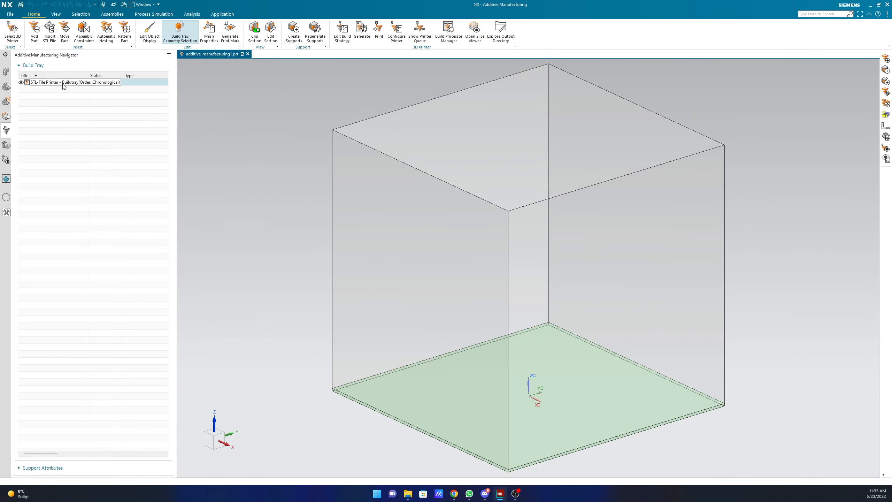
Open the build tray's properties and set its Height attribute to 250.
right_click(64, 85)
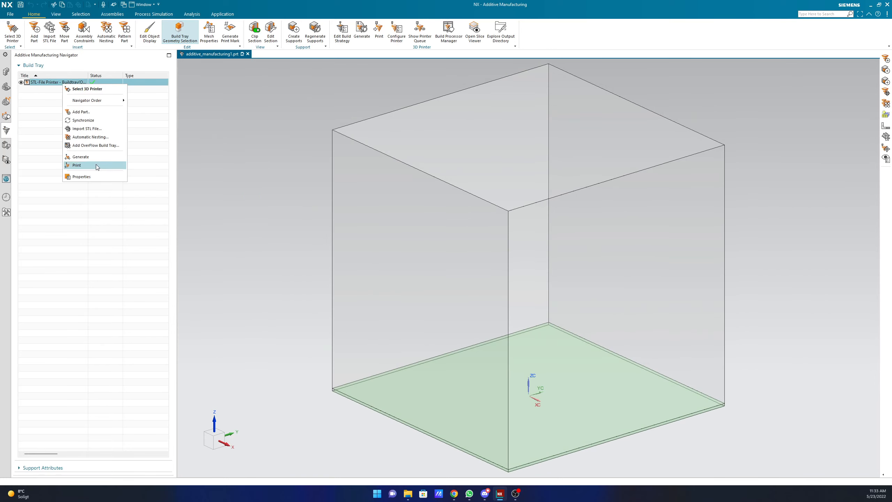
click(82, 176)
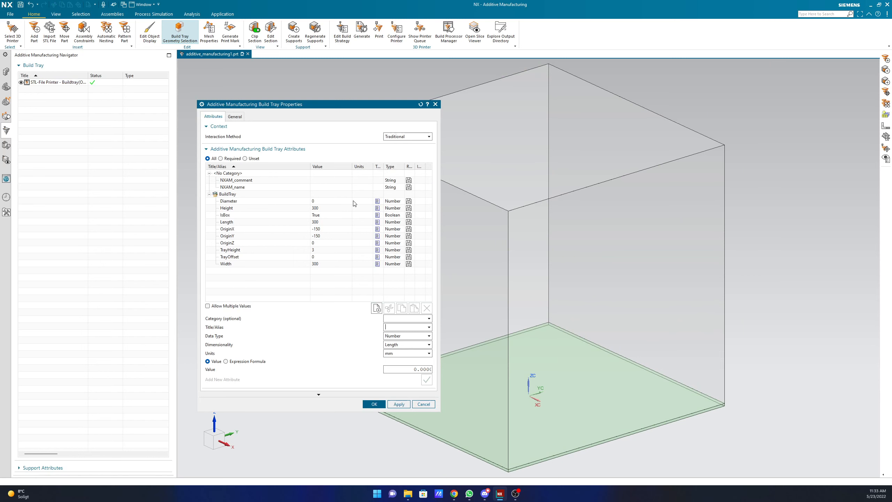
click(325, 208)
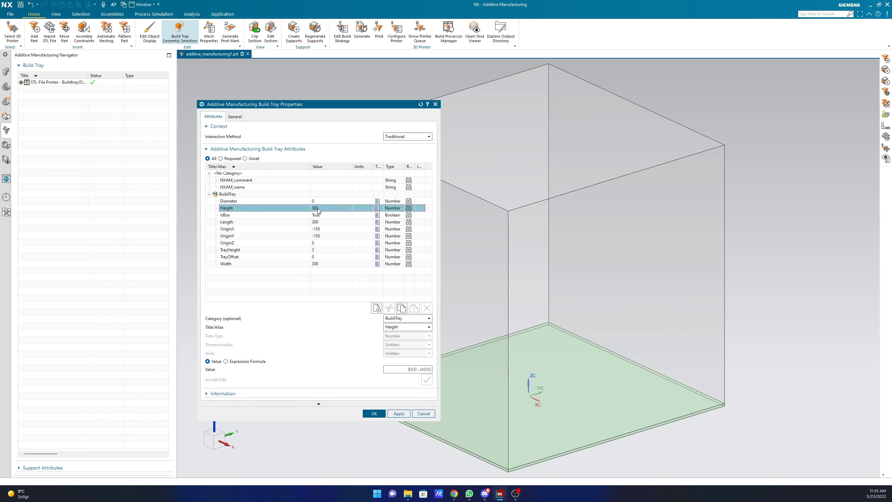
double_click(411, 369)
text(250)
key(Return)
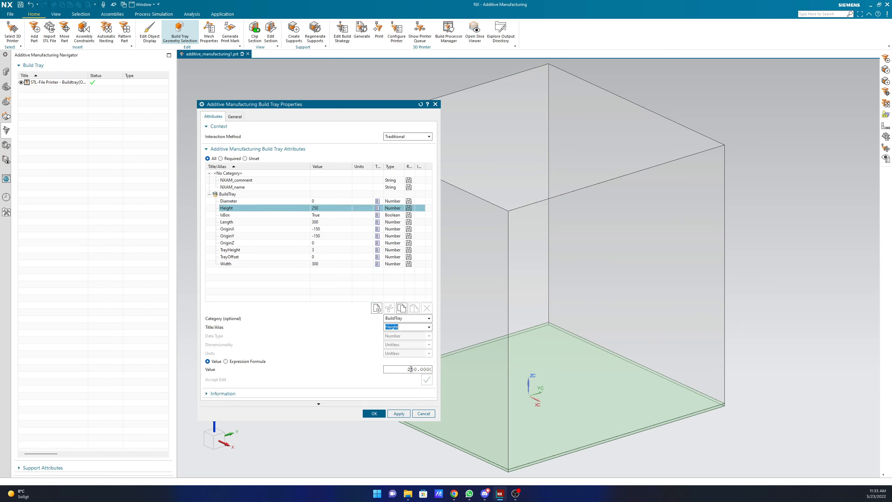
Set the build tray's Length and Width attributes to 250 each.
click(315, 222)
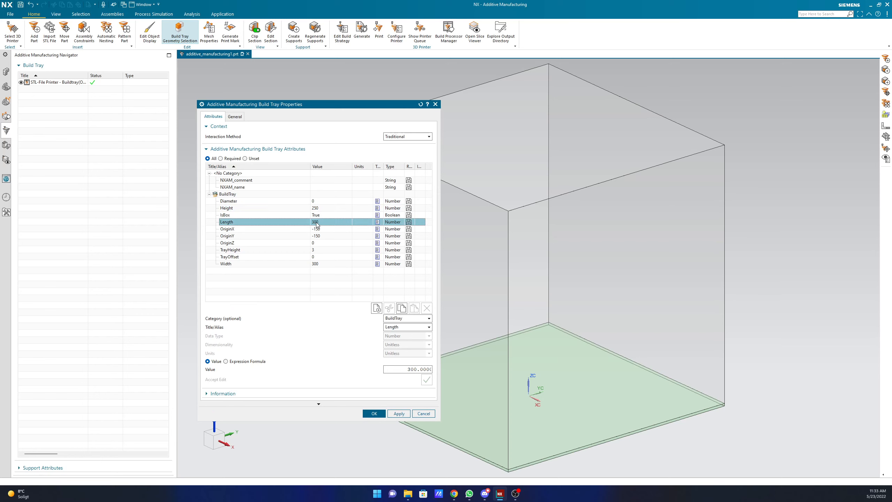
double_click(418, 369)
text(250)
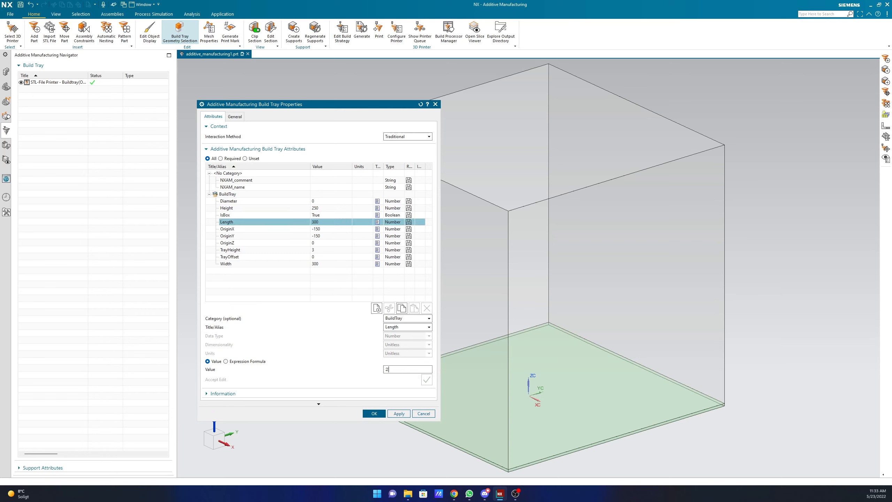
key(Return)
click(321, 263)
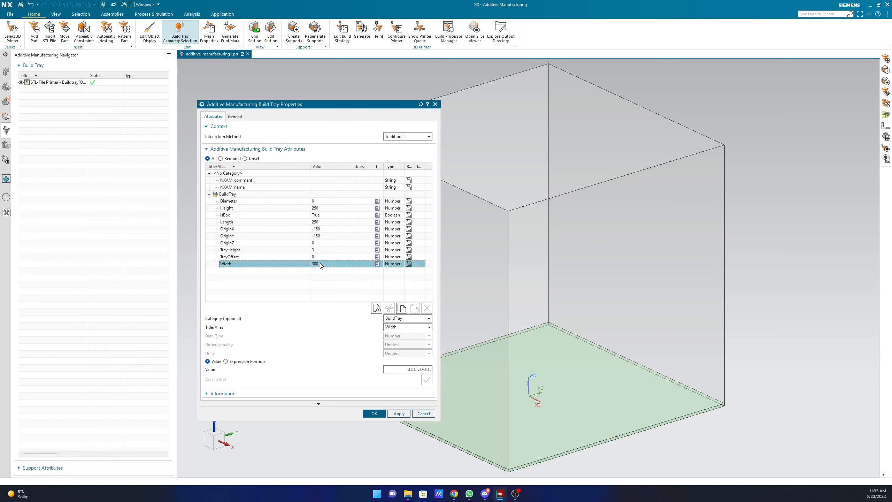
double_click(409, 370)
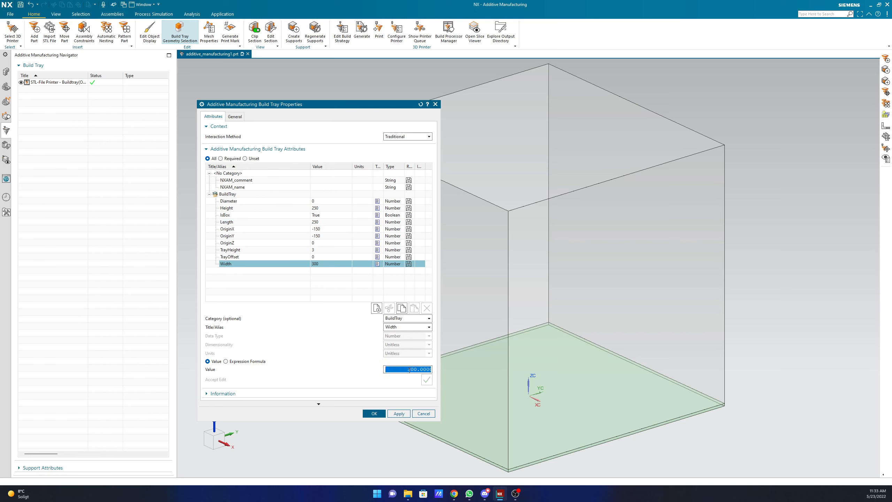
text(250)
key(Return)
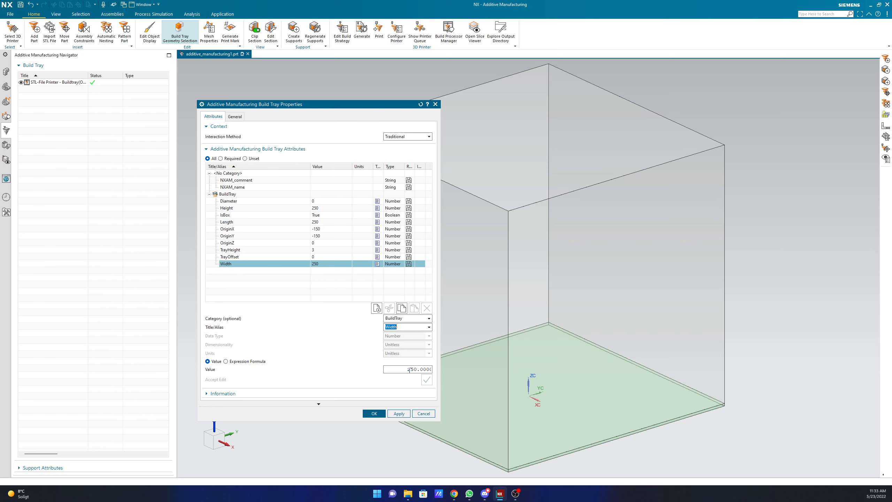
Set the build tray's OriginX and OriginY to -125 and apply the tray properties.
click(327, 231)
double_click(412, 369)
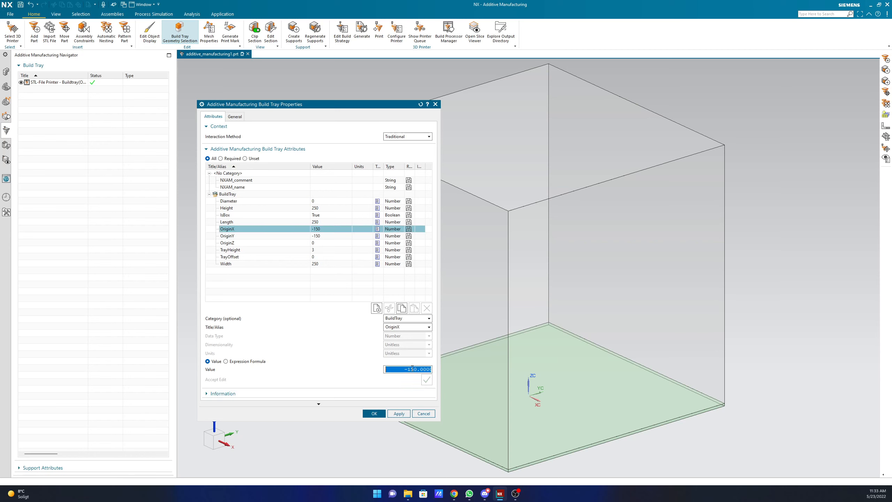
text(-)
key(Return)
click(318, 236)
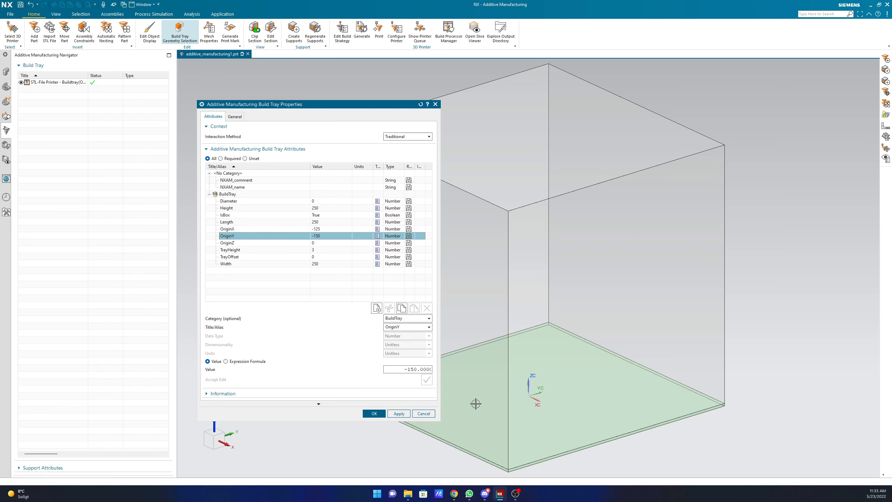
click(410, 370)
text(-)
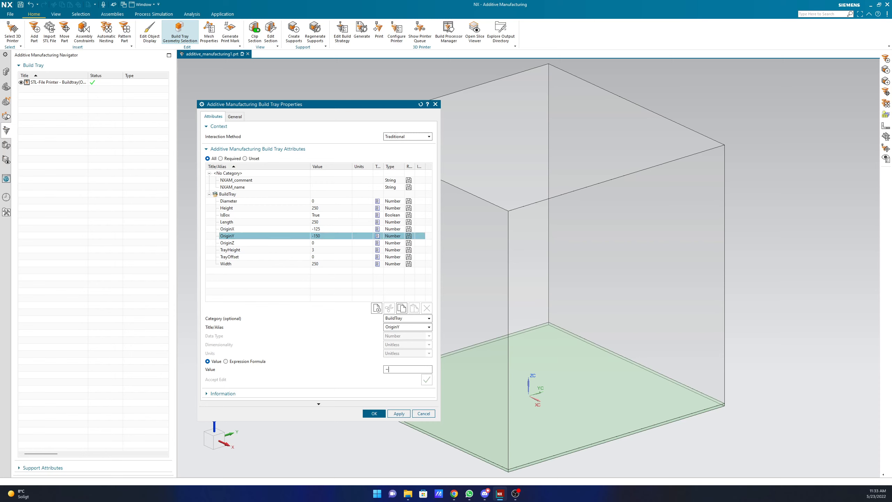
text(125)
key(Return)
click(398, 414)
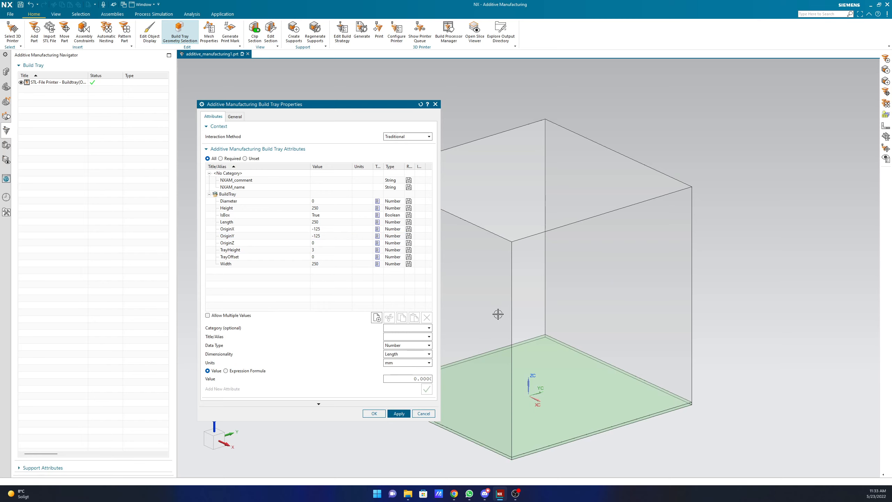
click(374, 414)
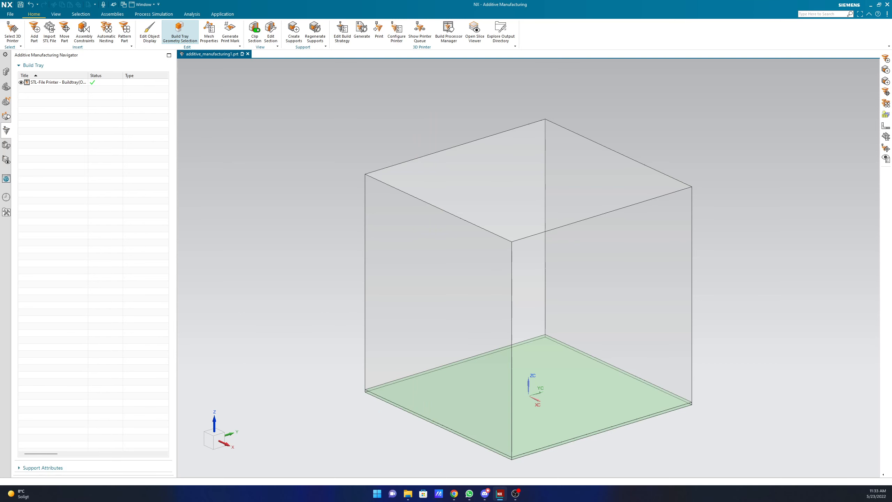
Switch to the browser and recheck the LPBF cost page for the build envelope size and cost formulas.
key(alt+Tab)
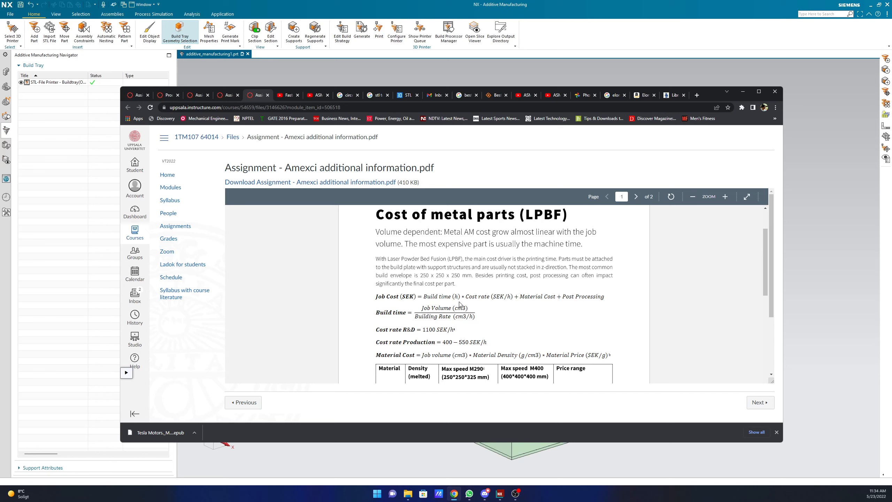
click(748, 91)
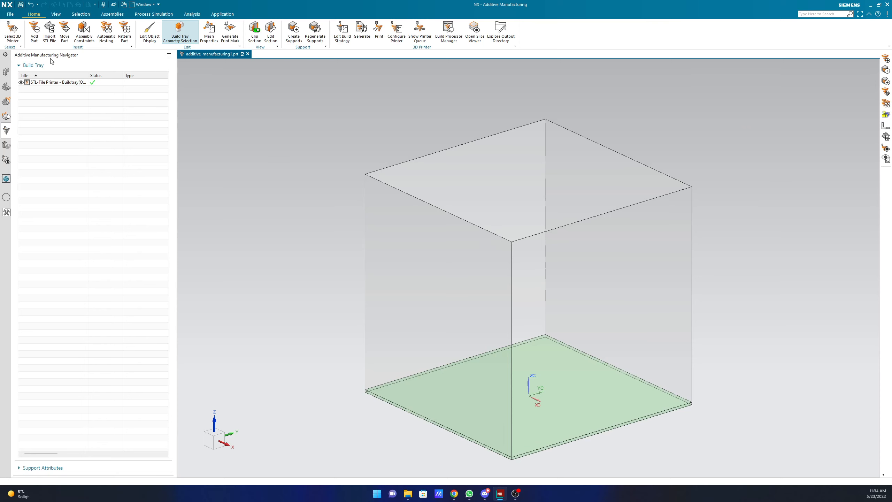
click(35, 32)
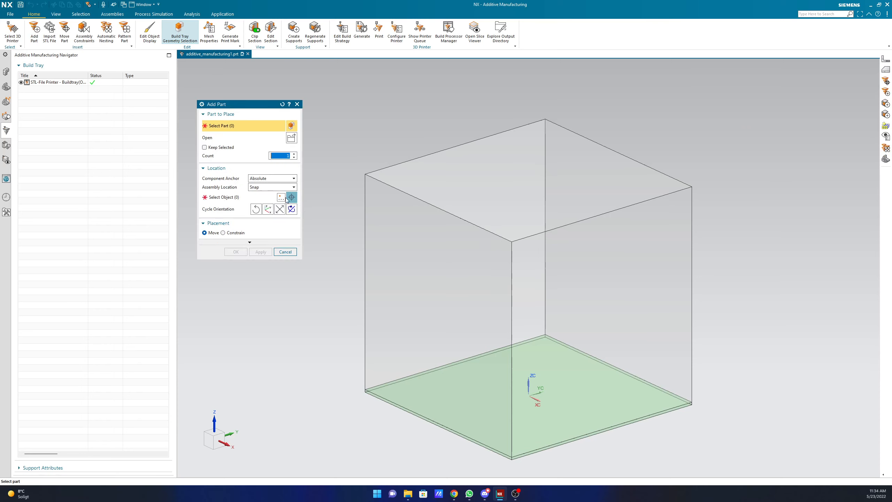
click(292, 138)
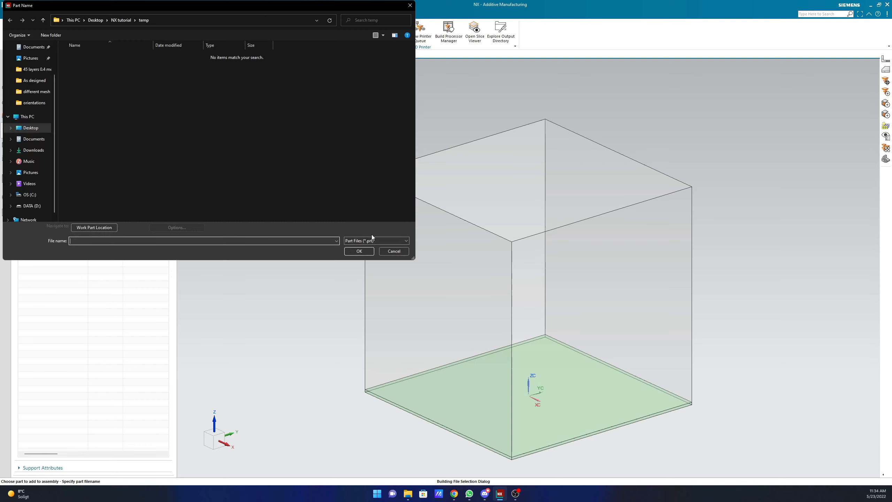
click(394, 251)
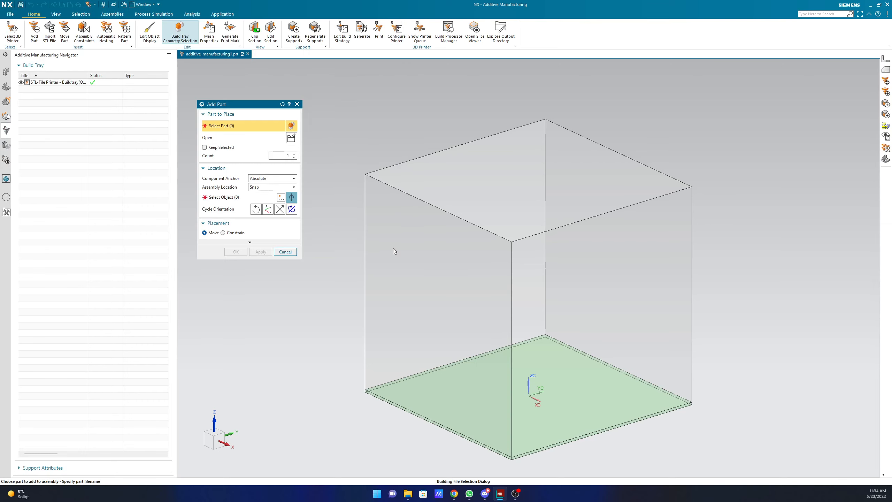
click(297, 104)
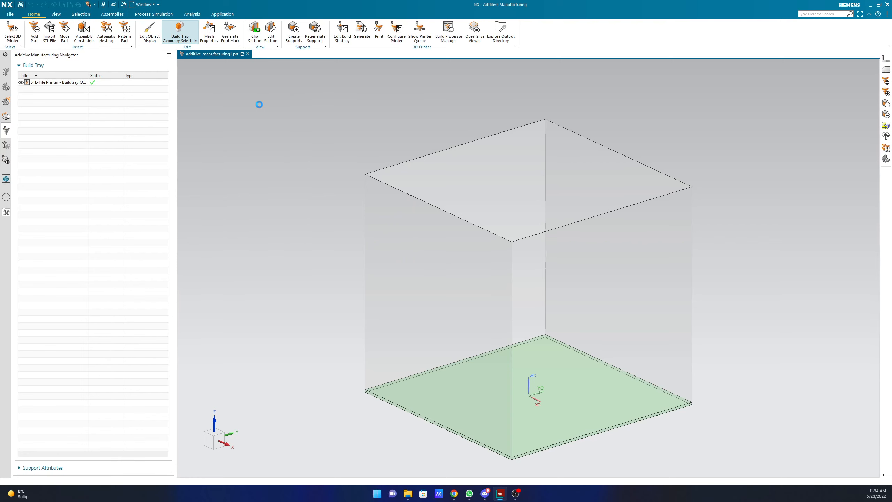
Import the STL file "Assignment - Amexci- part.stl" from the NX tutorial\temp folder onto the build tray.
click(49, 35)
click(295, 130)
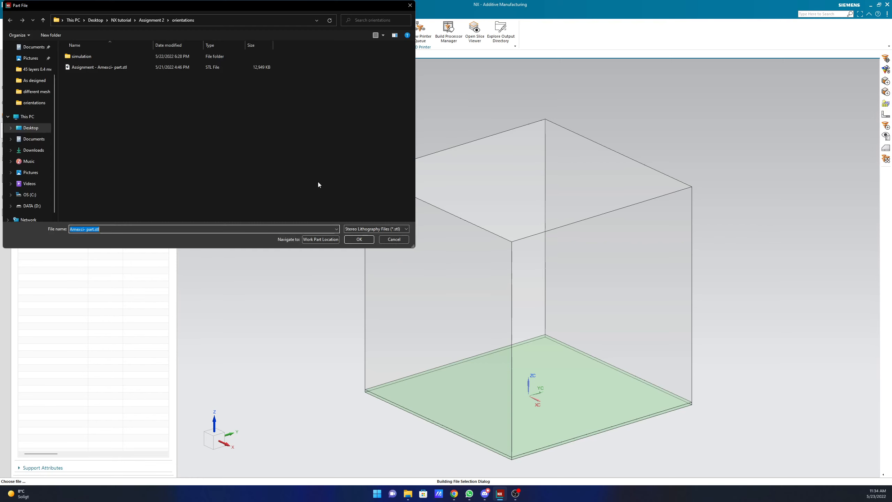
click(121, 22)
double_click(86, 56)
click(86, 56)
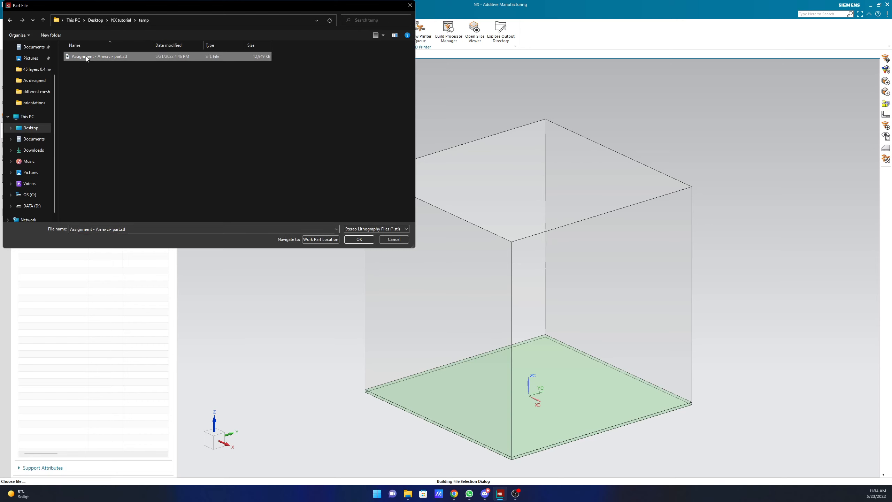
double_click(86, 55)
click(261, 152)
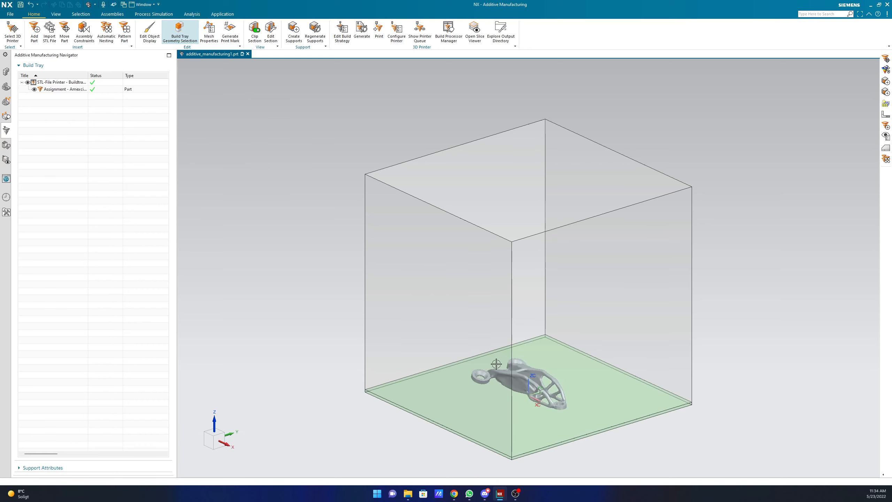
Switch from the Additive Manufacturing application to the Modeling application.
click(10, 14)
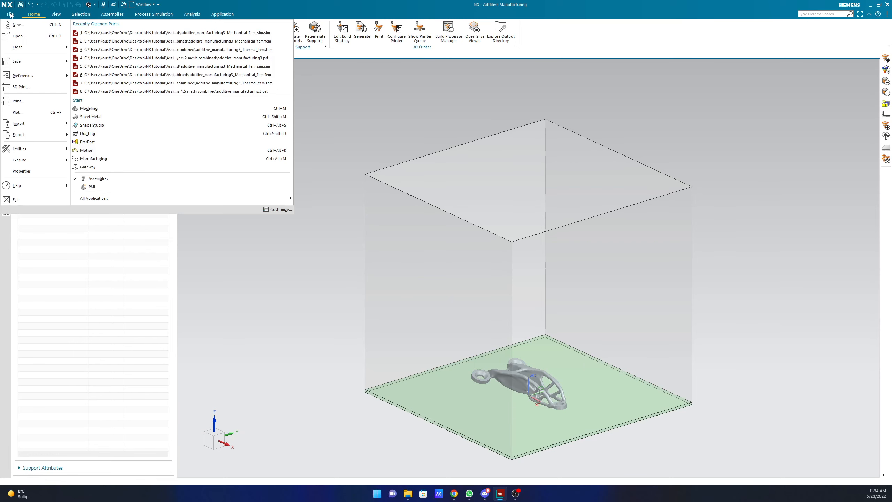
click(90, 108)
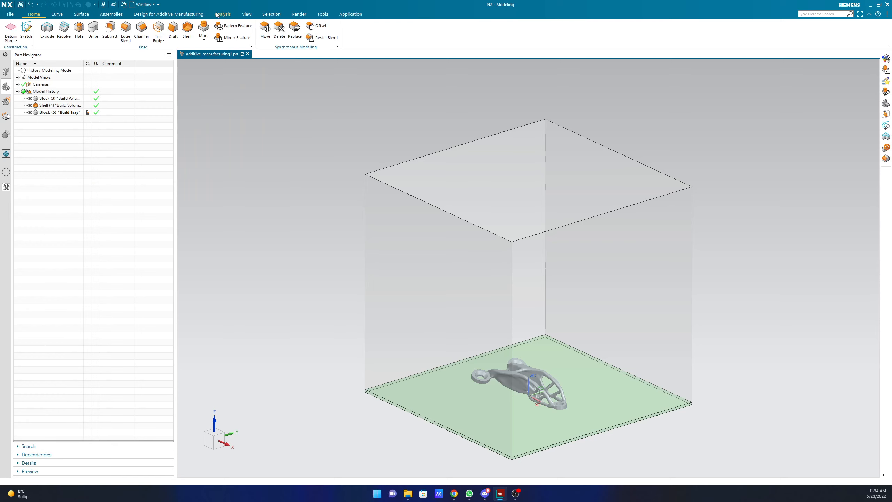
Start Optimize Part Orientation from the additive manufacturing design tools and specify Powder Bed Fusion (PBF) as the printer type.
click(178, 16)
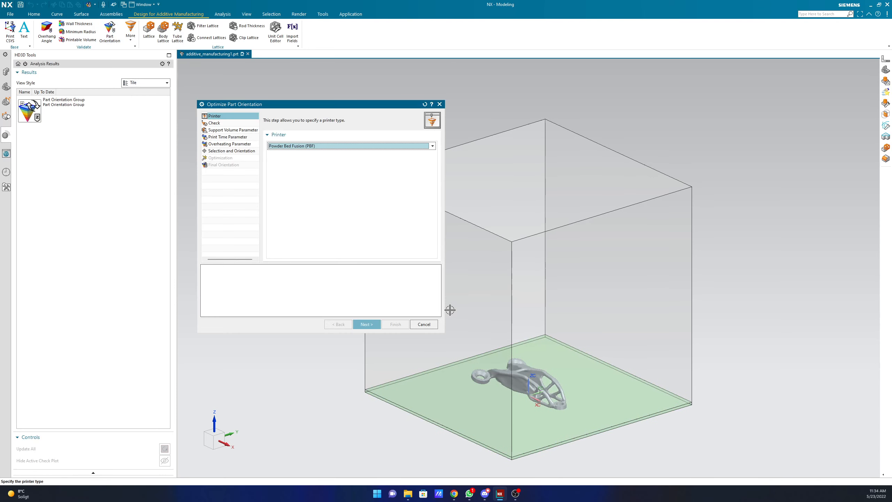
drag(368, 104, 259, 141)
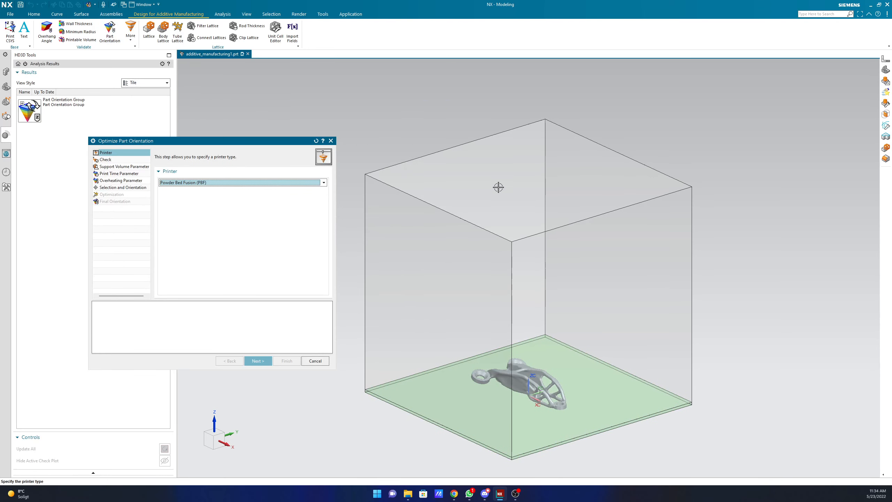
click(252, 185)
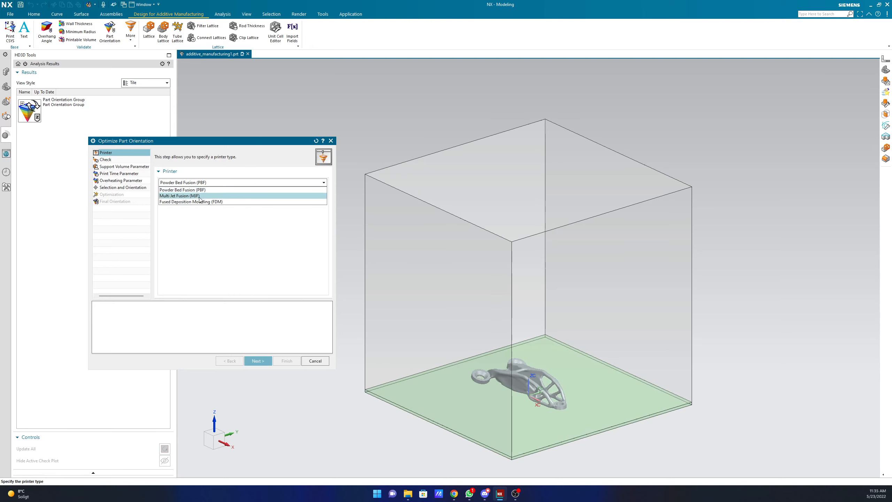
click(216, 193)
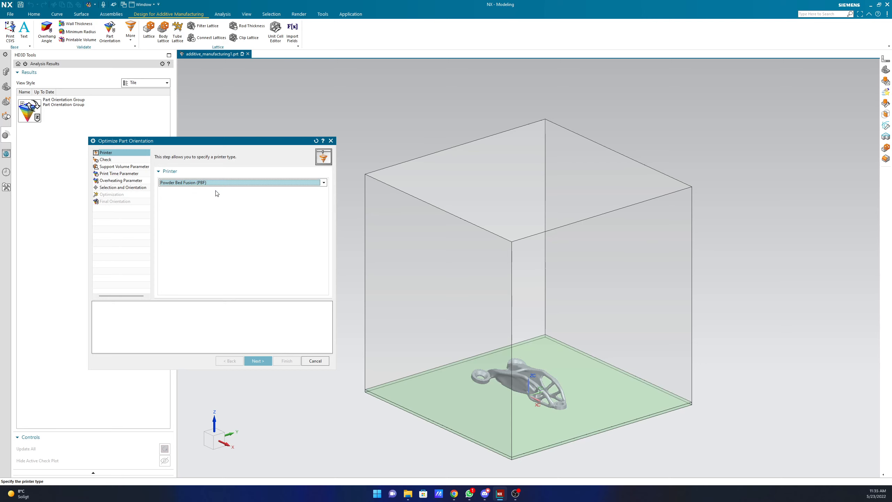
click(266, 361)
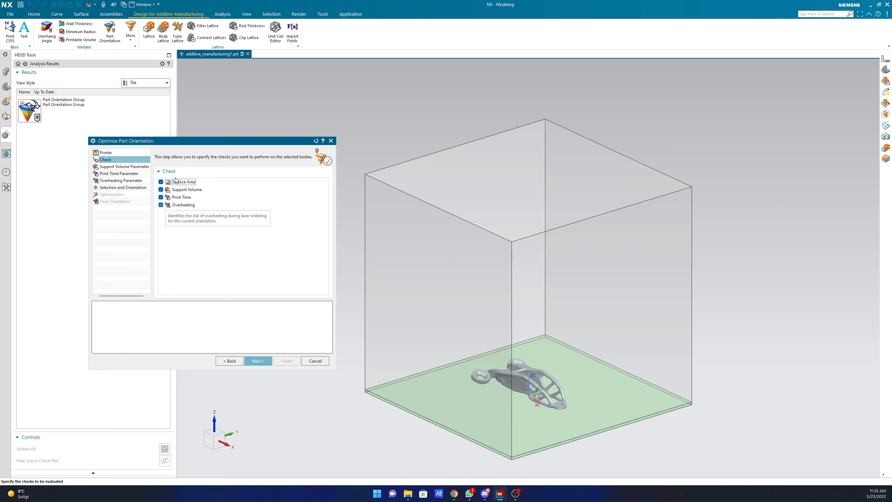
Keep all four orientation checks enabled and accept the default support volume, print time and overheating parameters.
click(259, 362)
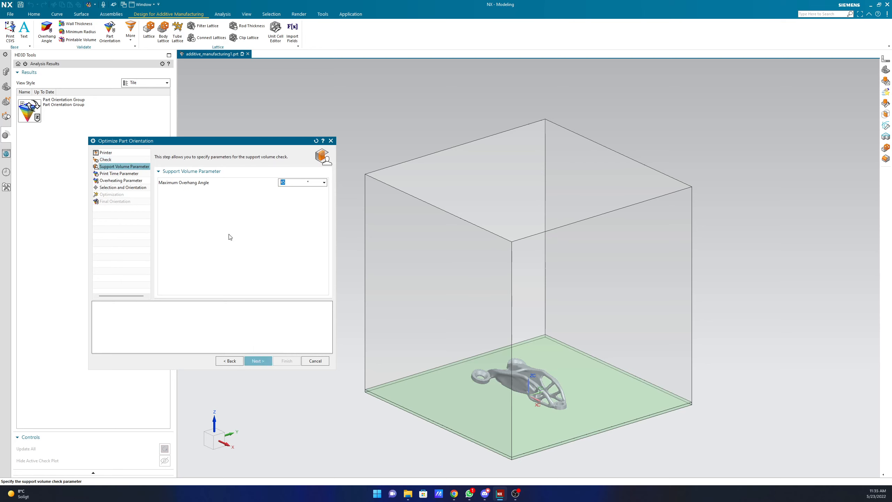
click(258, 362)
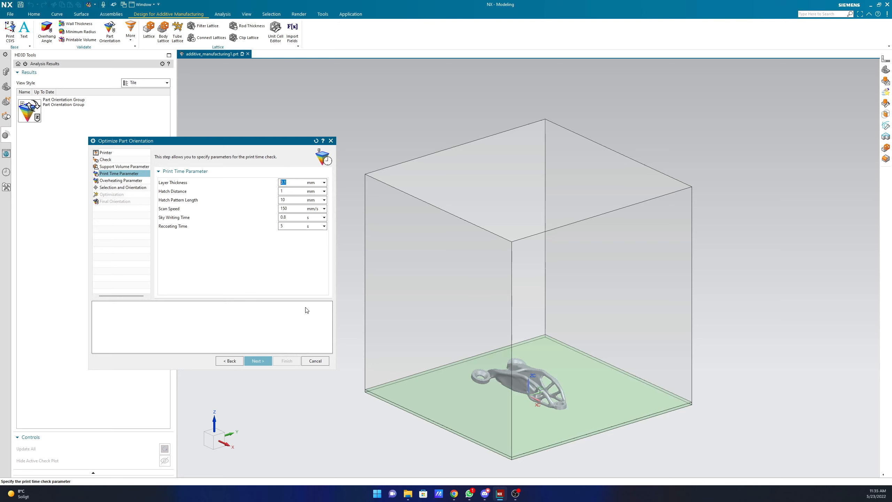
click(261, 363)
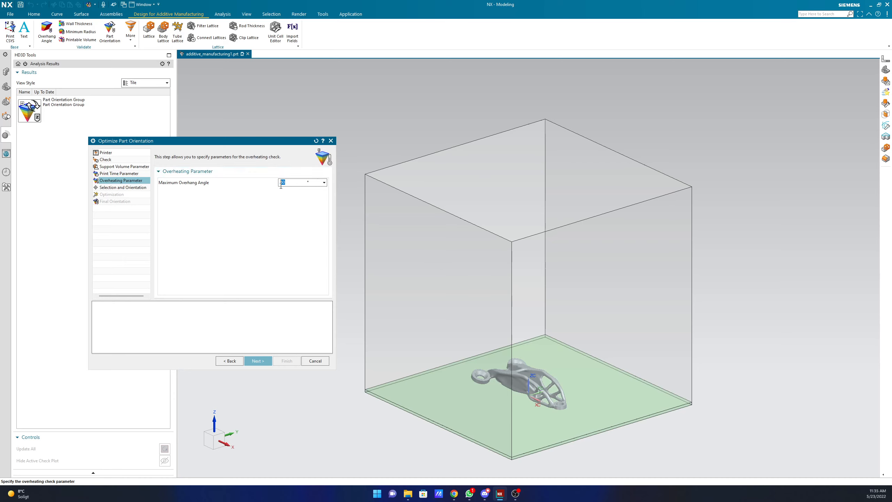
click(257, 362)
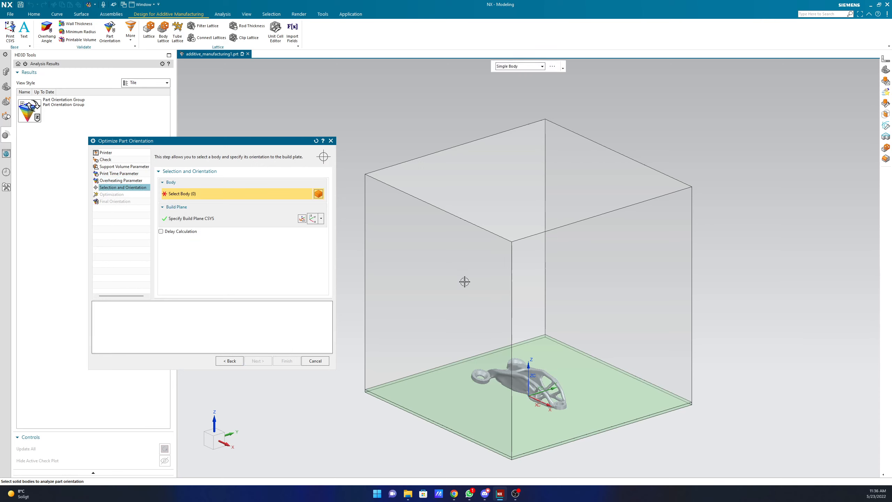
Select the imported bracket as the body to analyze and run the orientation optimization at the lowest accuracy.
click(523, 386)
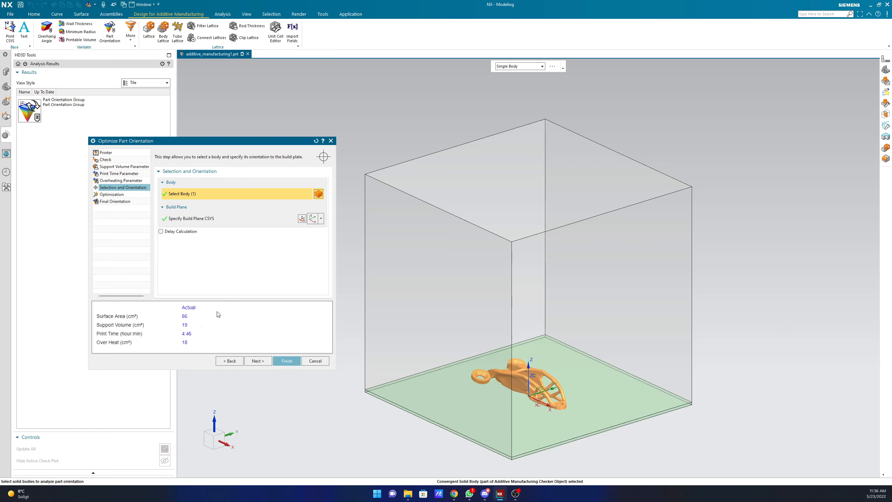
click(262, 362)
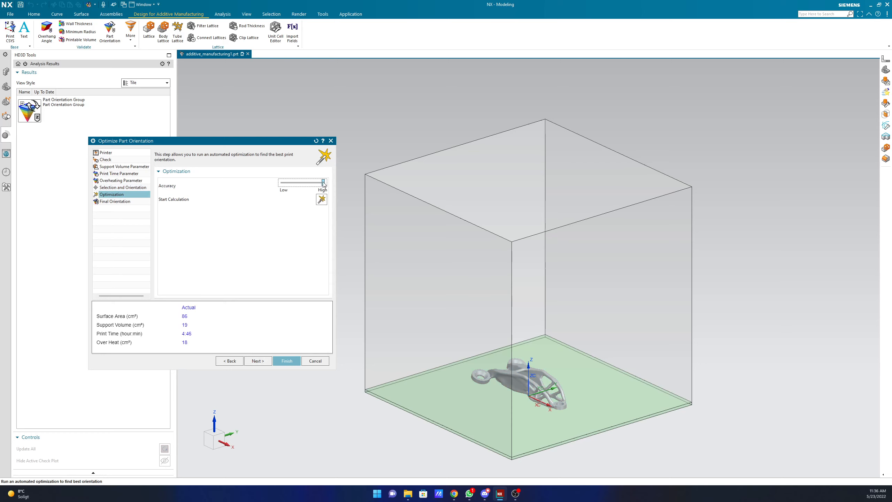
drag(323, 184, 294, 186)
drag(293, 184, 282, 184)
click(321, 199)
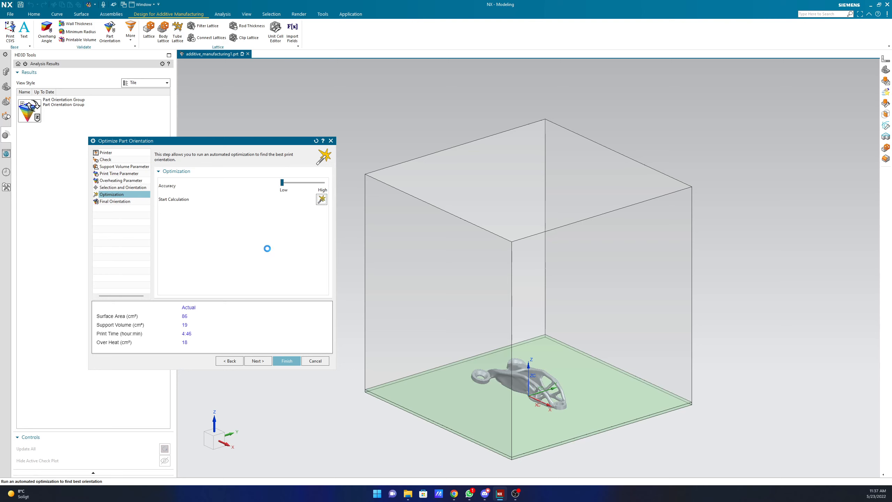
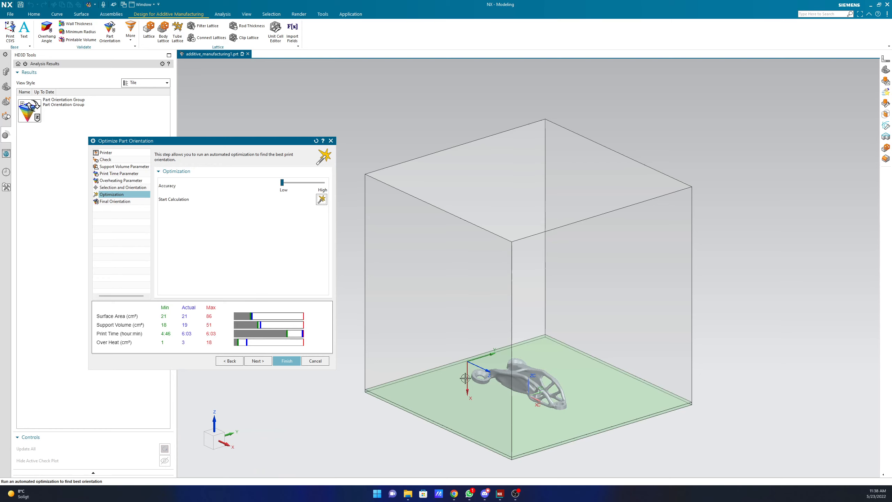
Compare the final orientations for minimum print time, minimum support volume and minimum overheating.
mouse_move(567, 368)
middle_down()
mouse_move(588, 343)
mouse_move(593, 363)
mouse_move(576, 370)
middle_up()
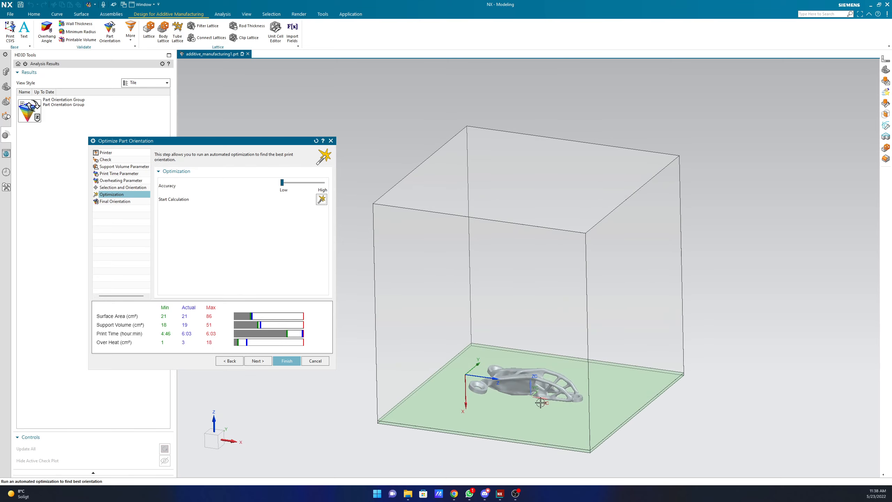
scroll(548, 401, up, 4)
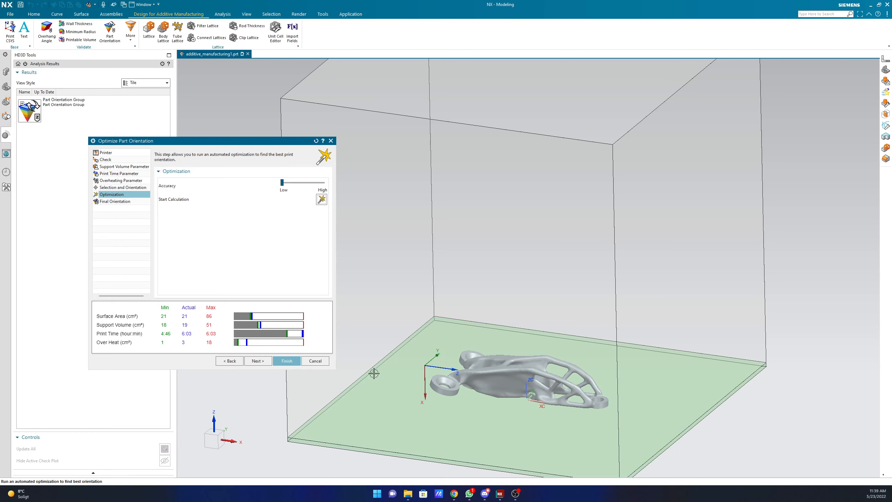
click(118, 201)
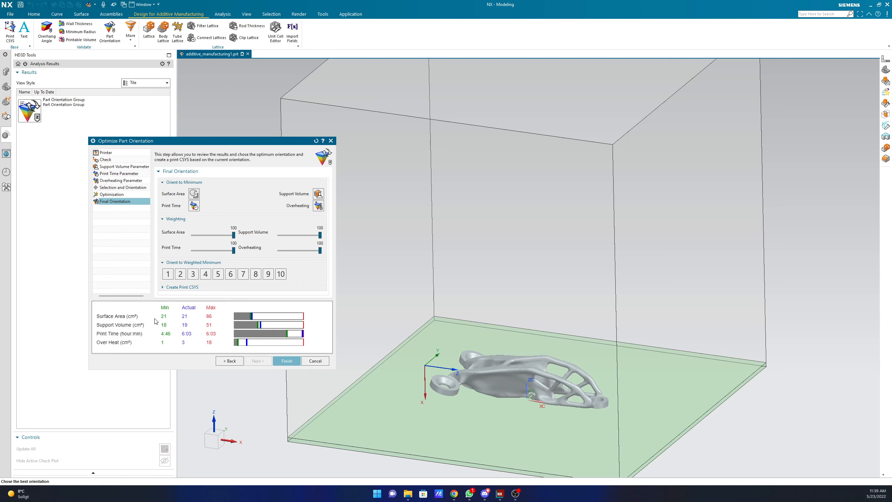
click(194, 206)
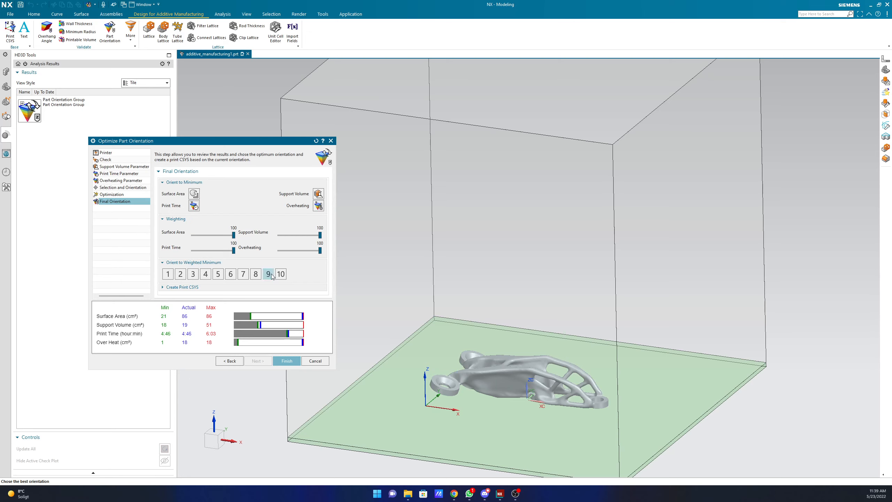
click(317, 196)
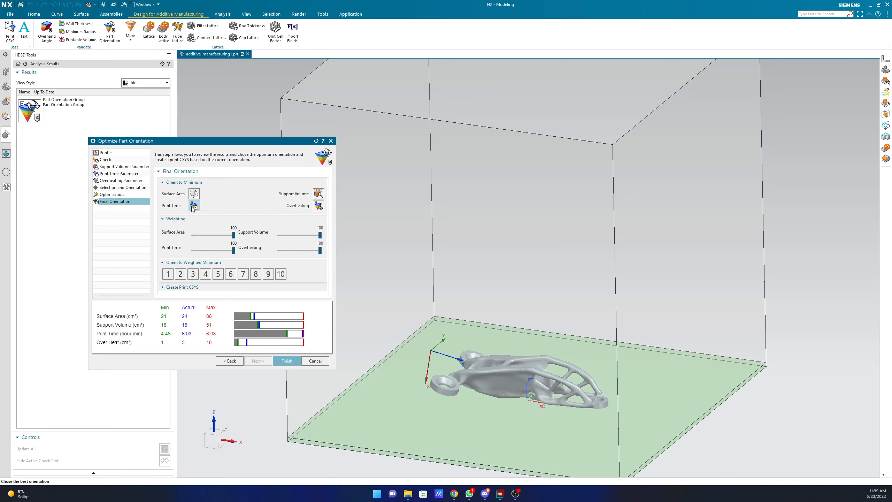
click(318, 206)
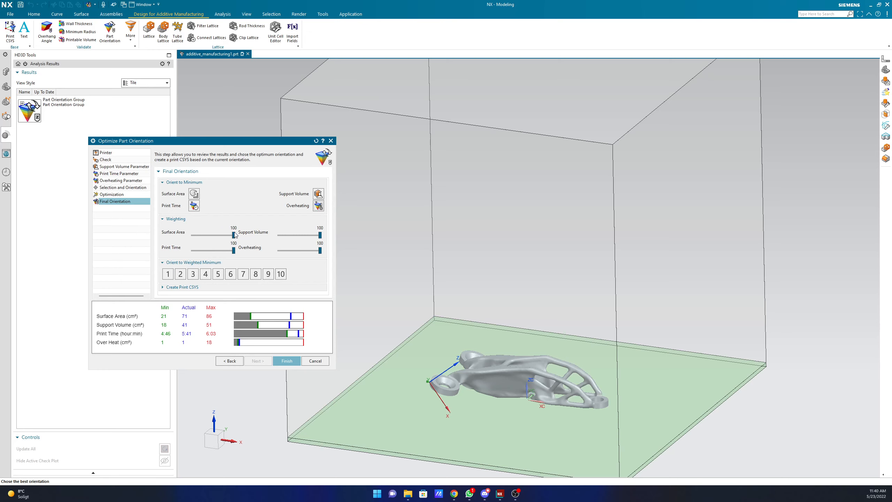
Try a Surface Area weighting of 47 with weighted minimum orientation 1.
mouse_move(235, 237)
mouse_down()
mouse_move(213, 237)
mouse_move(238, 236)
mouse_up()
drag(213, 238, 213, 237)
click(168, 274)
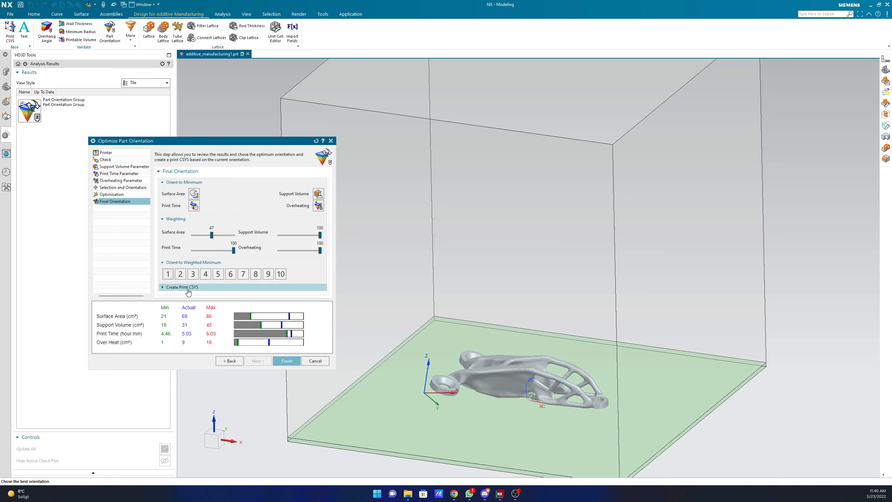
Restore the Surface Area weighting to 100 and orient the part to weighted minimum 1.
drag(212, 235, 237, 235)
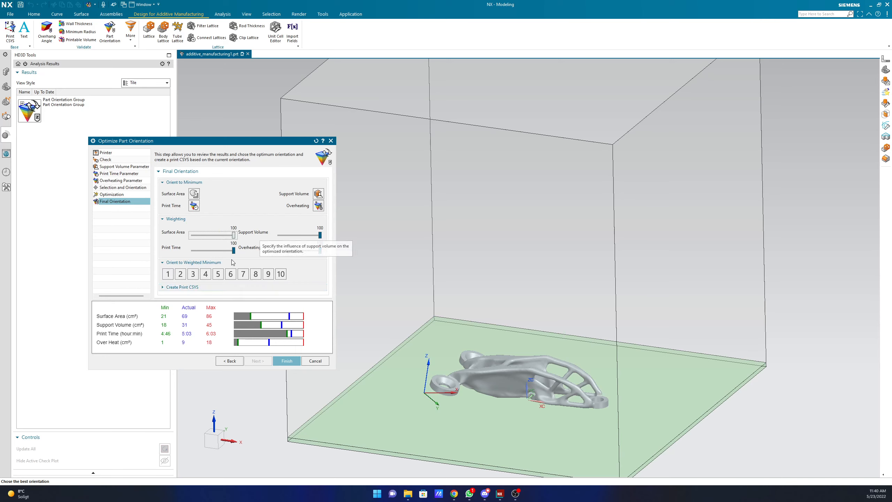
click(167, 274)
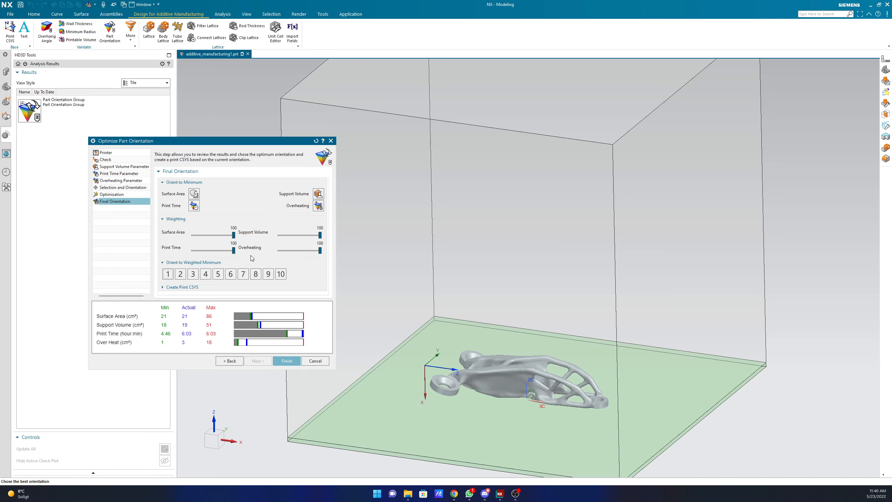
Create a print CSYS from the chosen orientation with a 0 mm offset to the build plate and finish the optimization.
click(167, 287)
scroll(237, 288, down, 1)
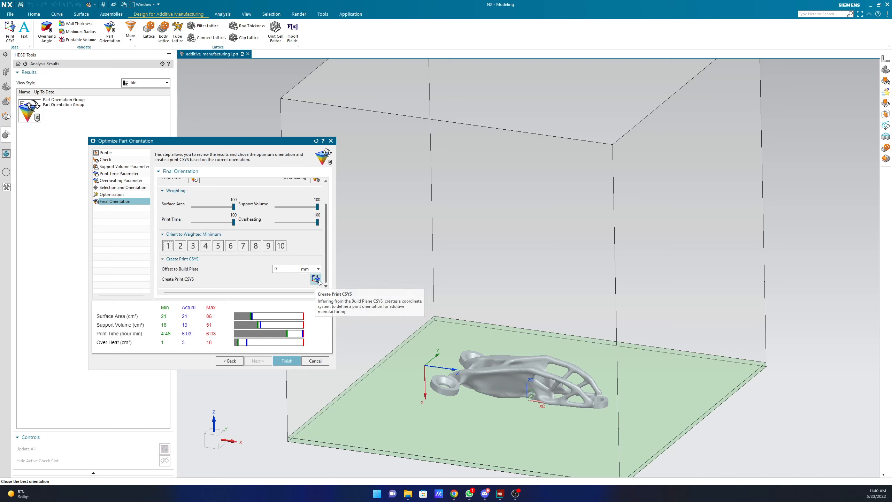
click(316, 279)
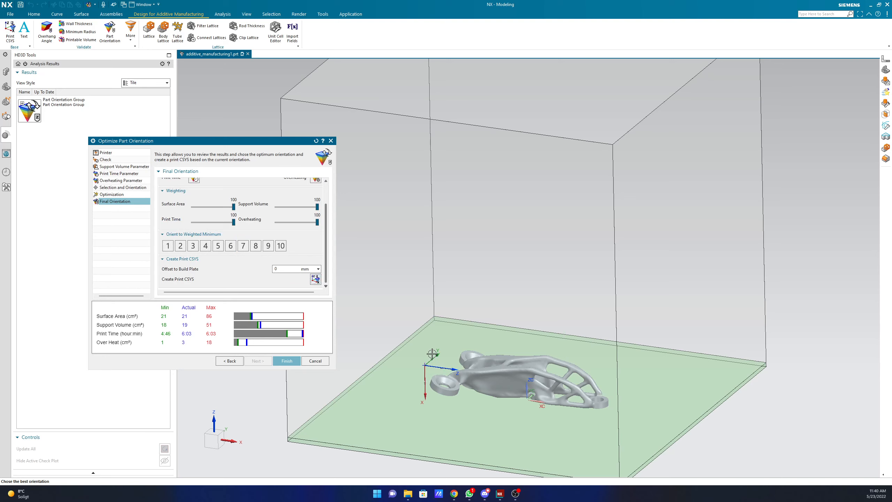
click(287, 361)
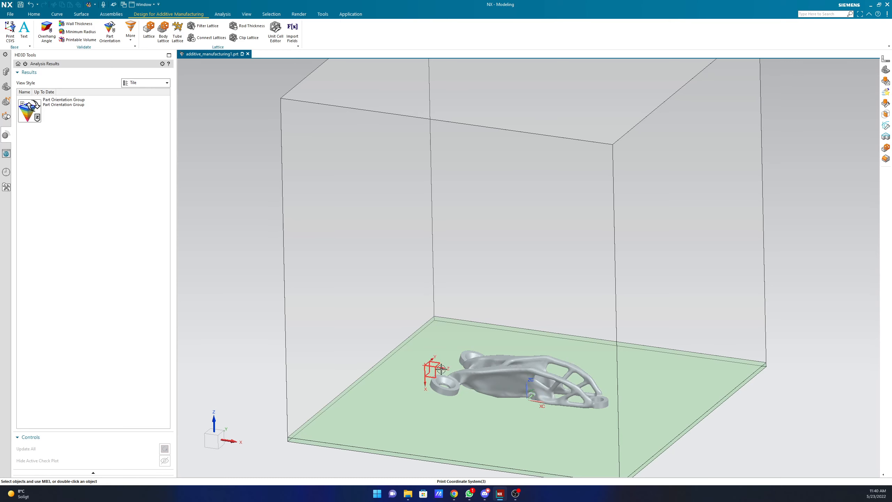
Switch from Modeling back to the Additive Manufacturing application.
click(501, 390)
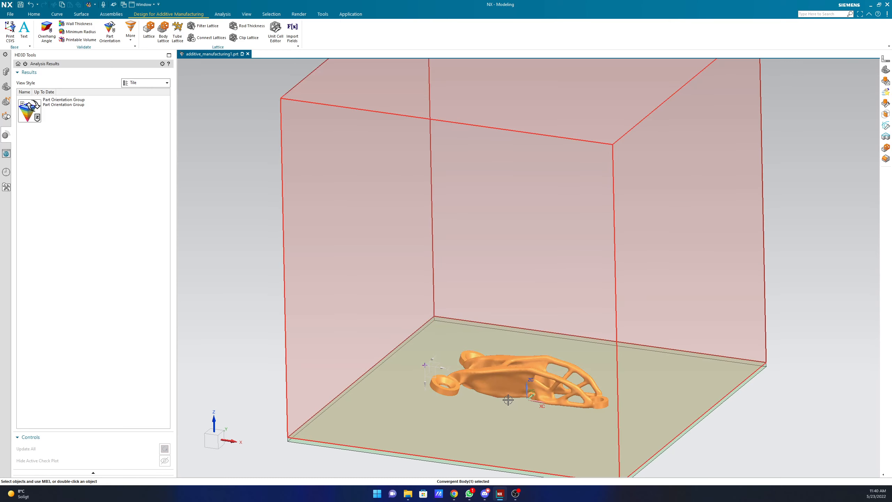
scroll(603, 347, down, 2)
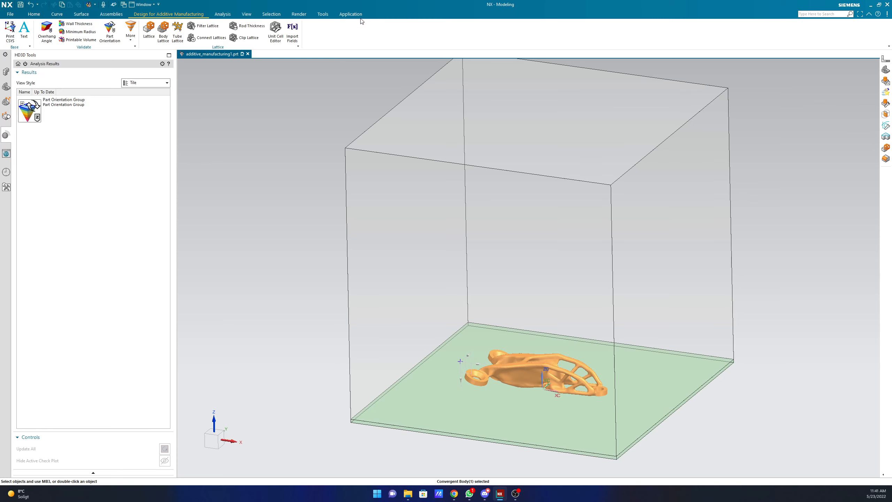
click(351, 14)
click(180, 27)
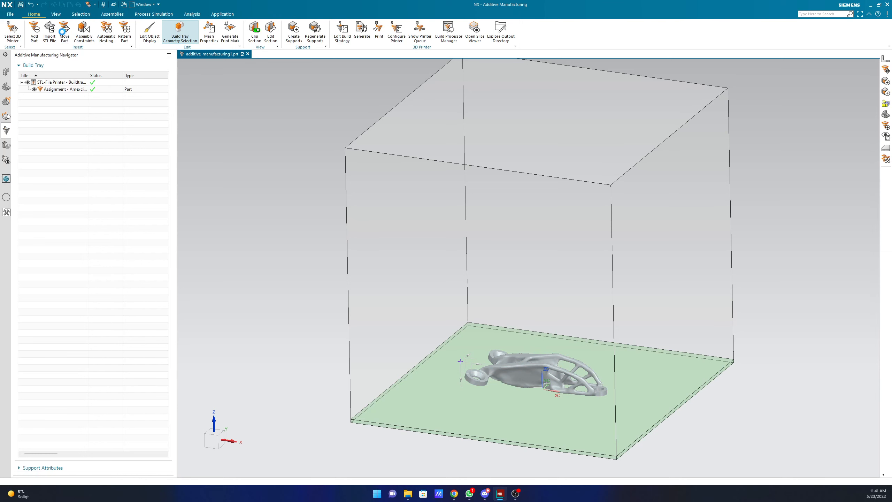
Use Move Part with dynamic motion to rotate the bracket 90 degrees about the YC axis so it stands upright, and apply the move.
click(63, 30)
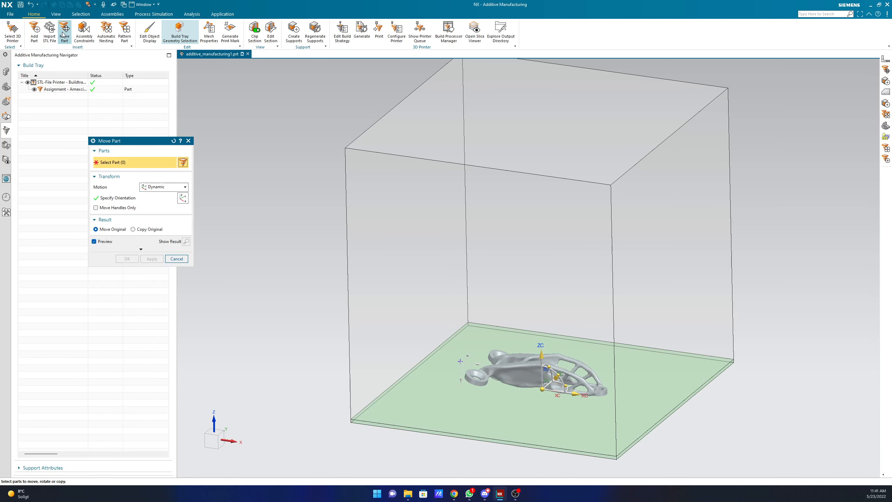
click(524, 374)
right_click(479, 341)
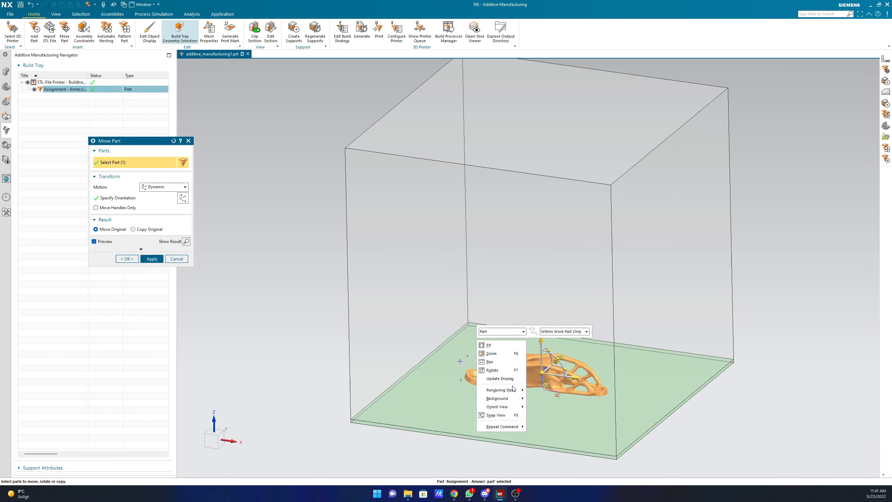
mouse_move(508, 407)
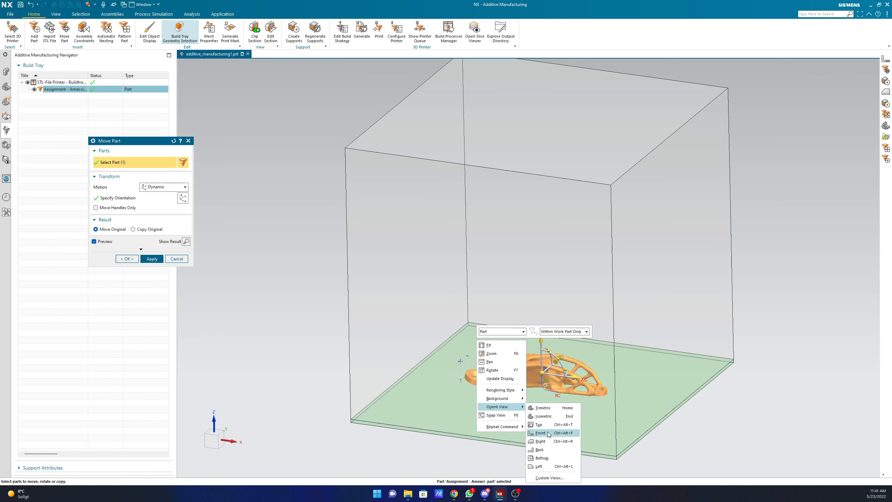
click(541, 433)
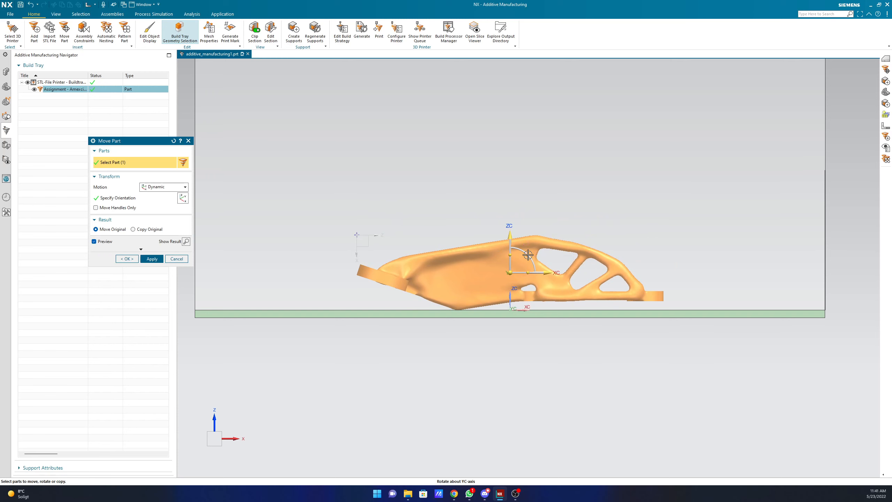
drag(528, 254, 527, 289)
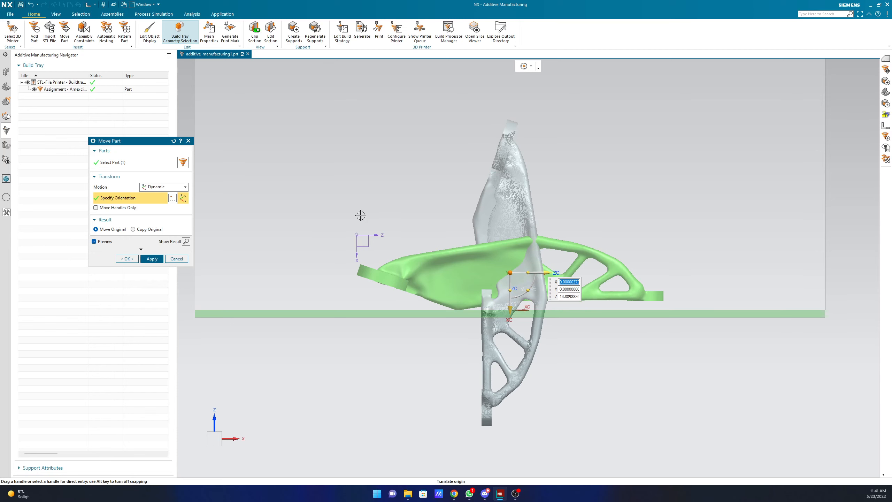
middle_drag(376, 261, 339, 283)
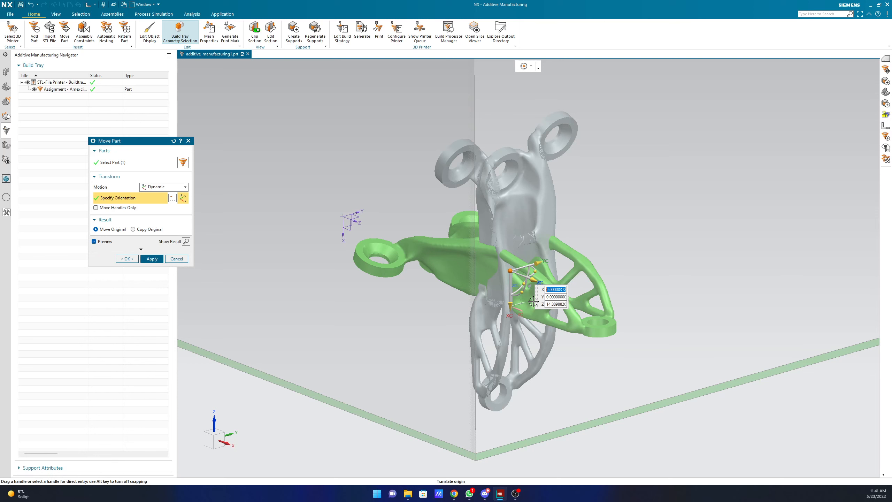
click(151, 258)
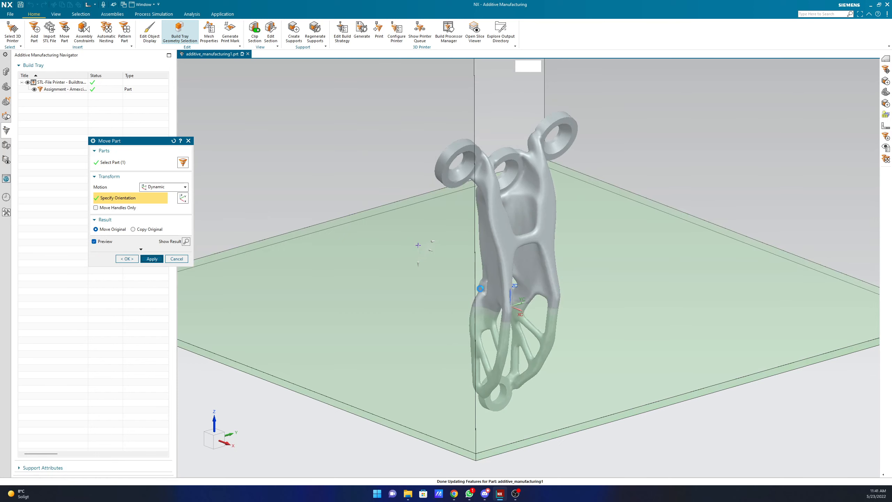
Raise the bracket along ZC in a front view to an origin Z of about 61.9, apply the move and close Move Part.
right_click(427, 226)
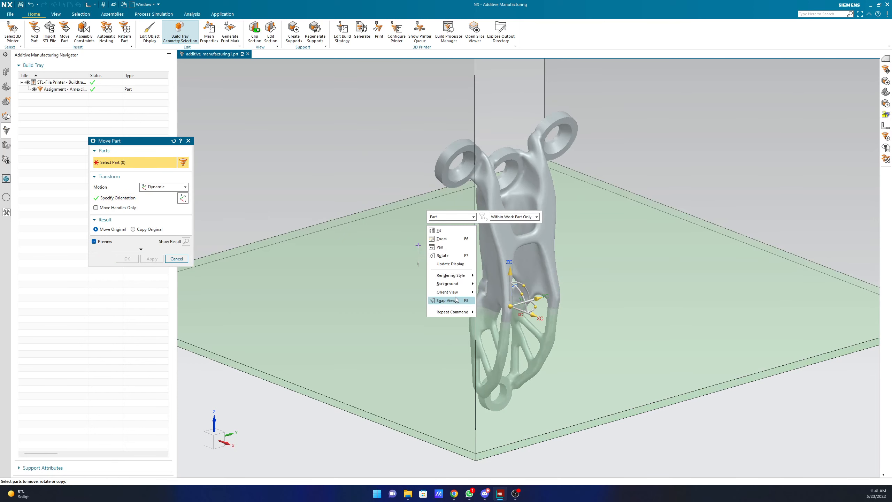
mouse_move(456, 293)
click(491, 327)
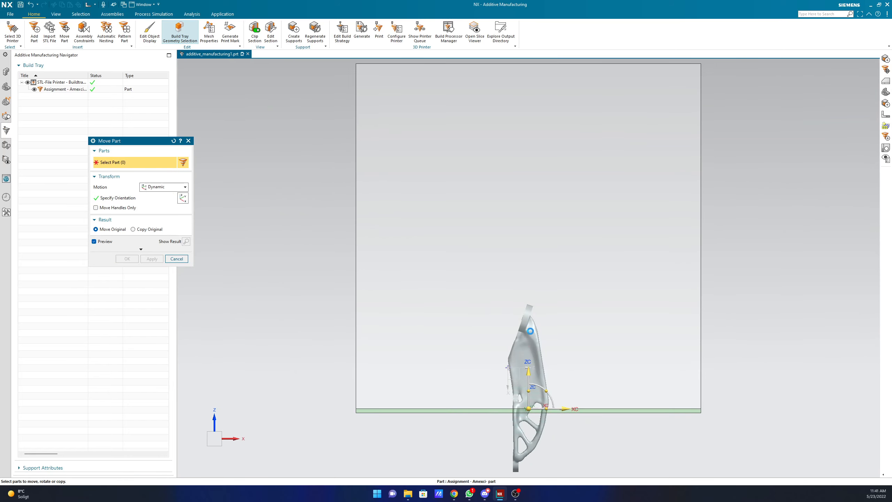
click(531, 334)
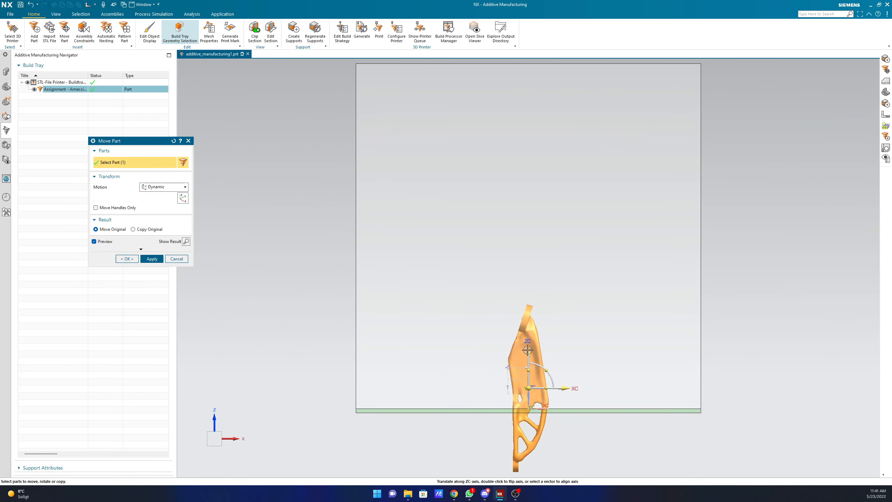
drag(528, 347, 530, 291)
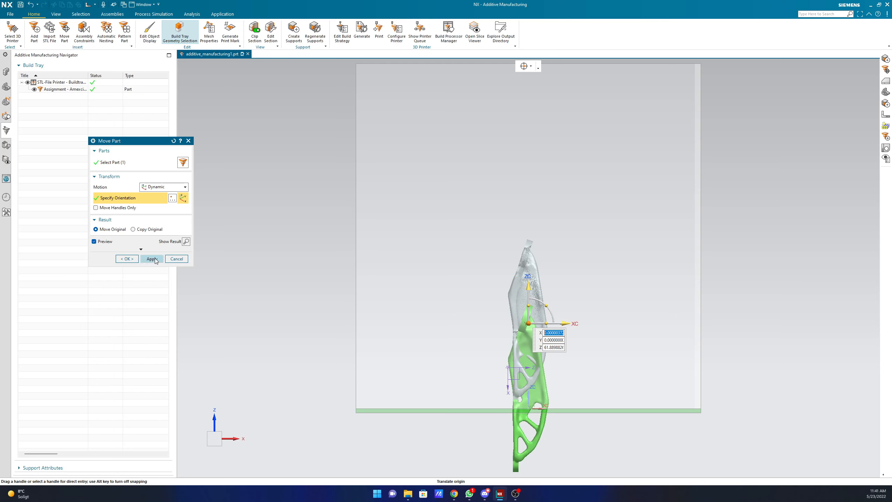
click(152, 259)
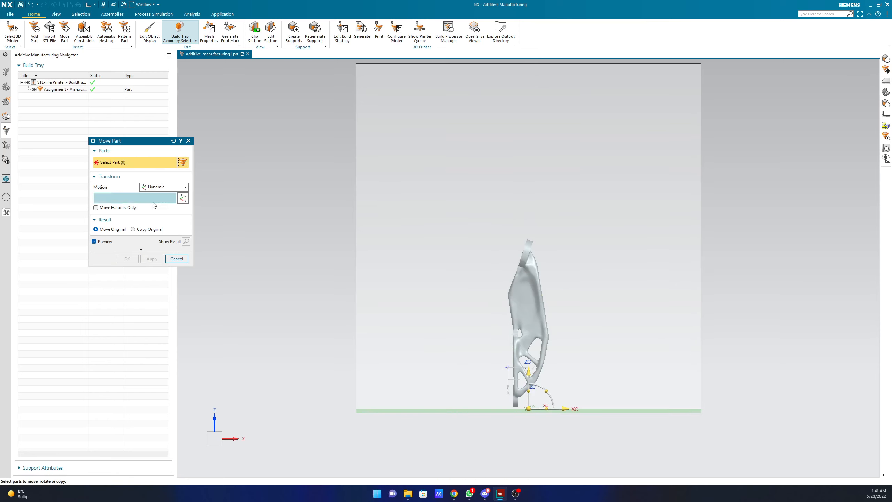
click(177, 257)
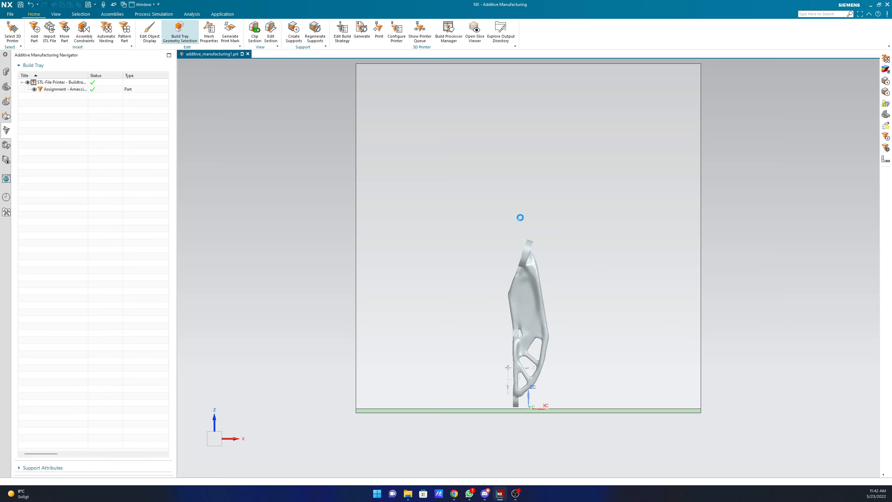
Check the Assignment - Amexci PDF in the browser, return to NX and save the part file.
middle_drag(568, 309, 552, 330)
key(alt+Tab)
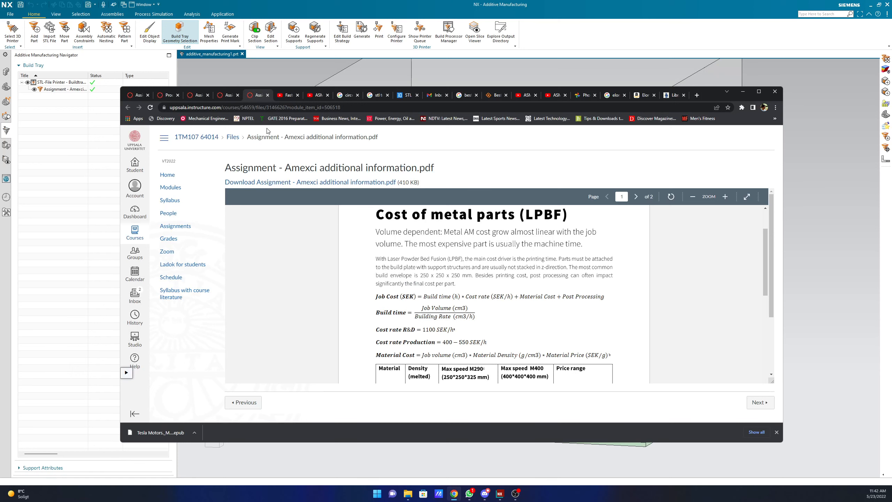
click(218, 96)
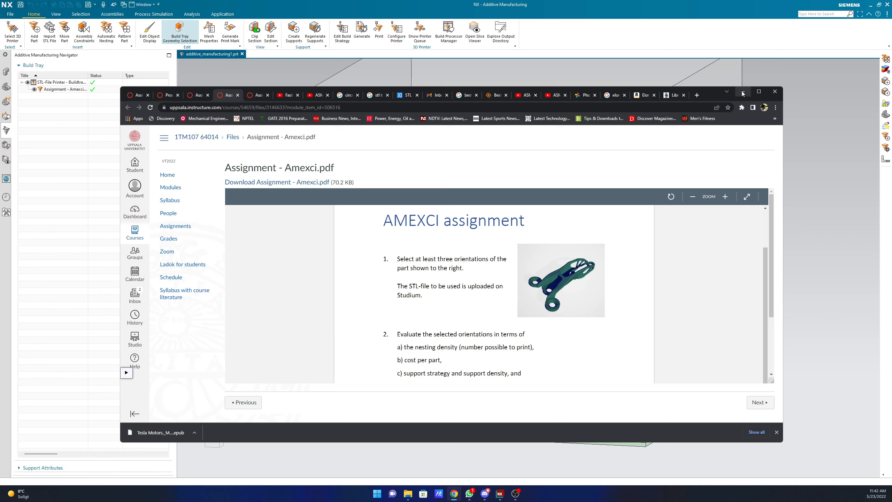
click(743, 92)
key(ctrl+s)
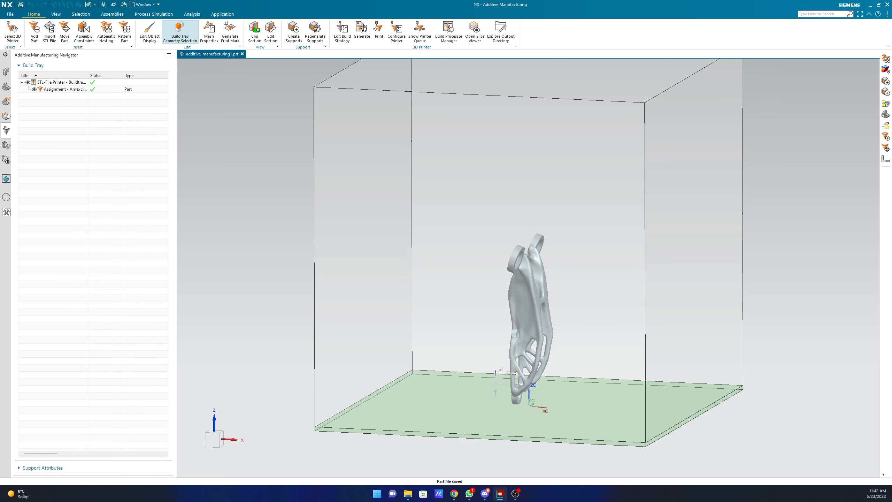
Read the orientation evaluation criteria in the Assignment - Amexci PDF in the browser and return to NX.
click(454, 494)
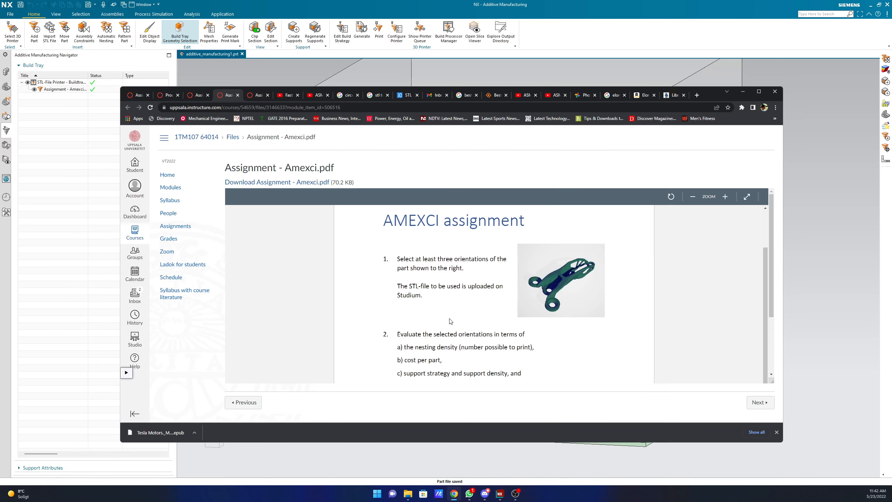
scroll(451, 322, down, 2)
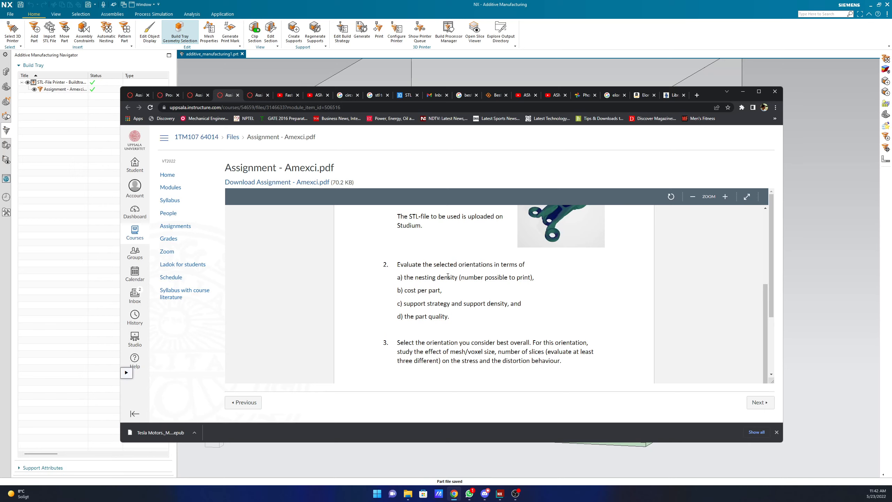
click(743, 91)
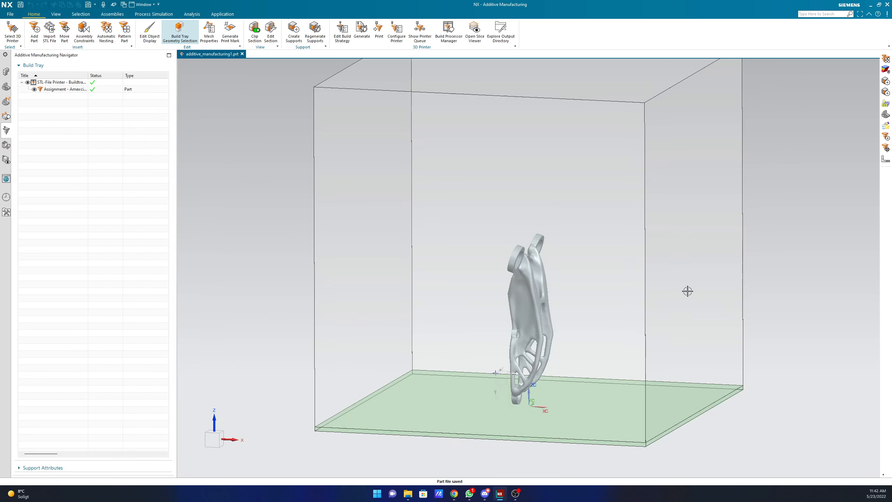
Create 30 coincident copies of the bracket with Move Part, accepting that no motion is specified.
click(530, 293)
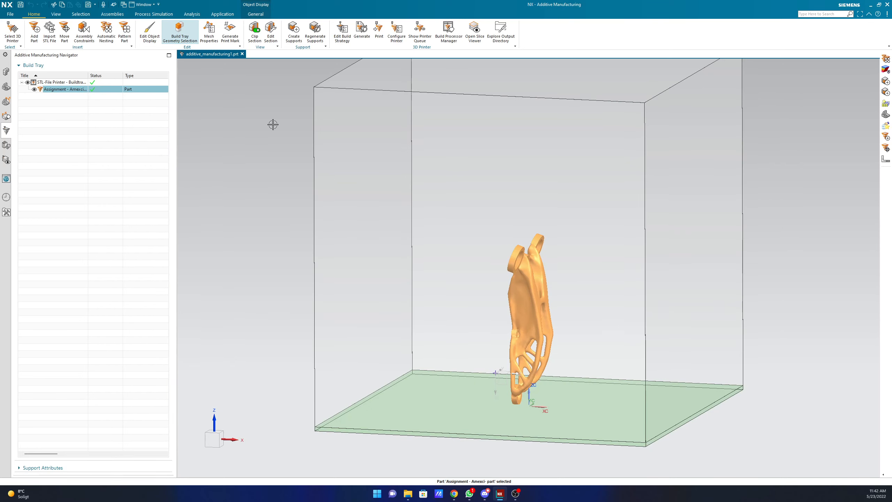
click(64, 32)
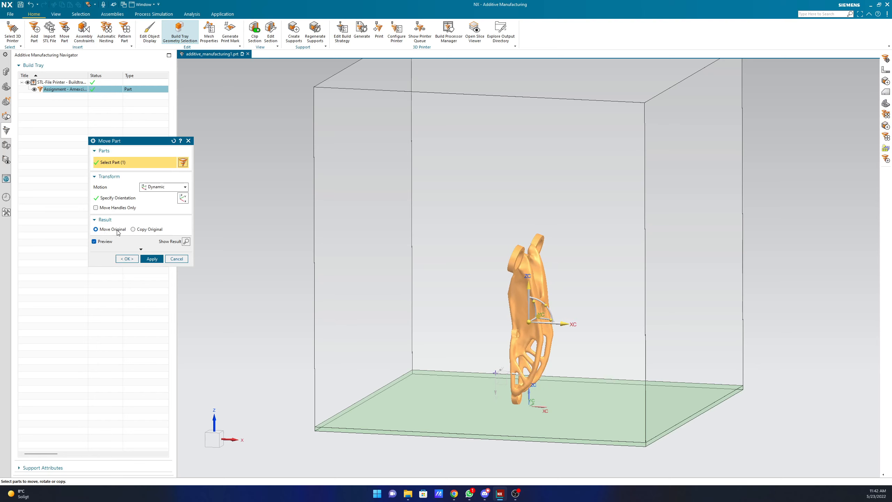
click(137, 230)
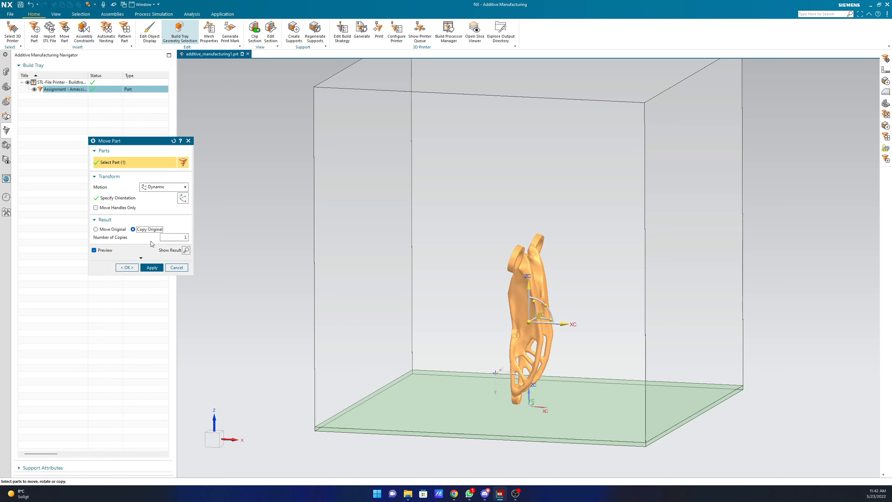
click(181, 237)
text(30)
click(150, 269)
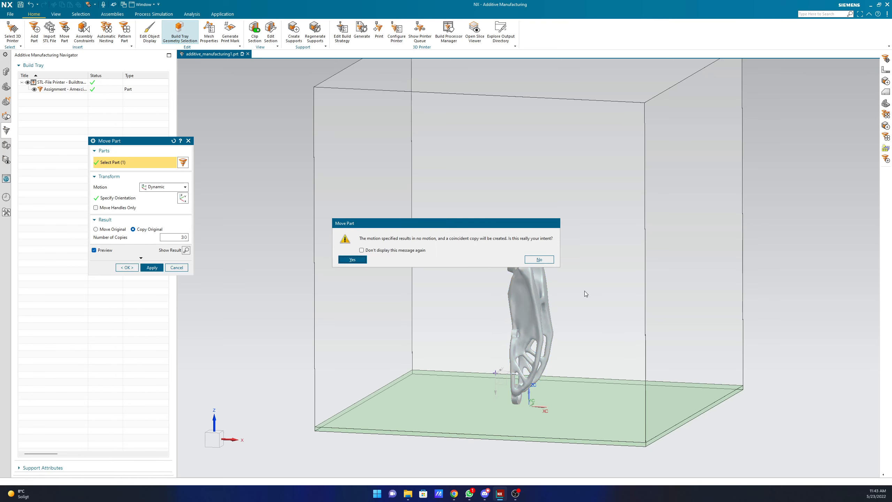
click(362, 260)
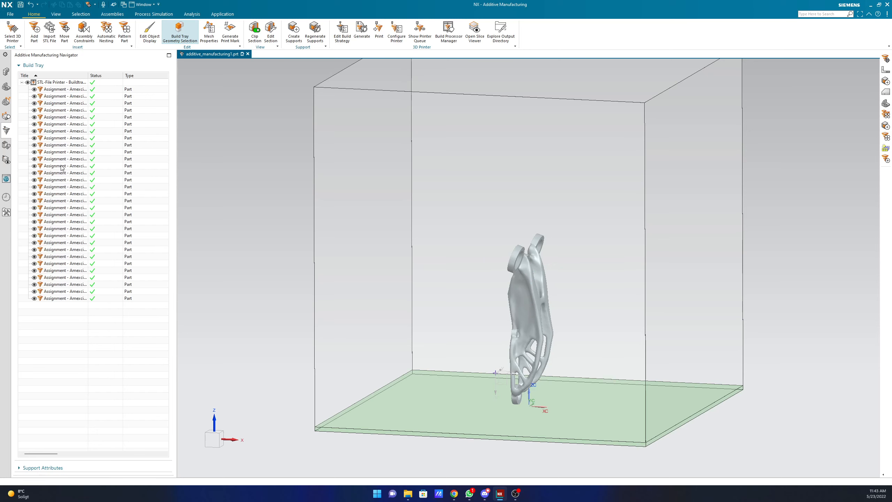
Start Automatic Nesting for the bracket and all its copies, using the 2D nester.
click(76, 298)
click(276, 266)
middle_drag(585, 269, 559, 277)
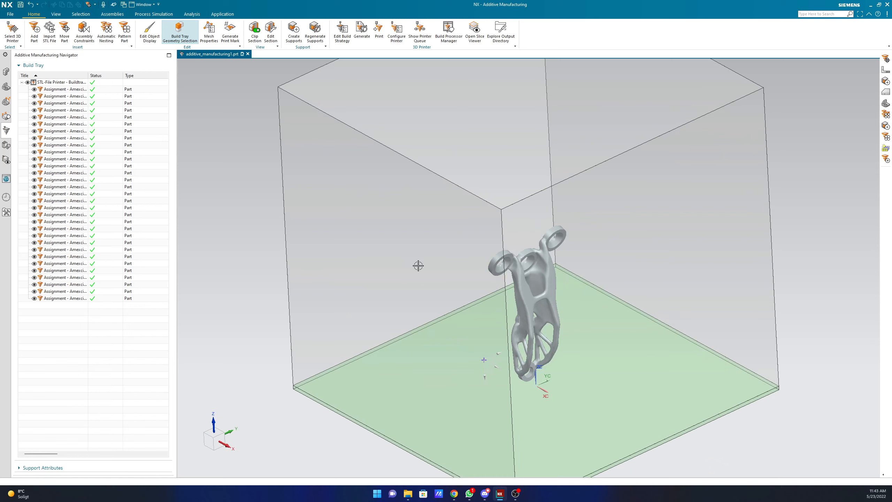
click(106, 32)
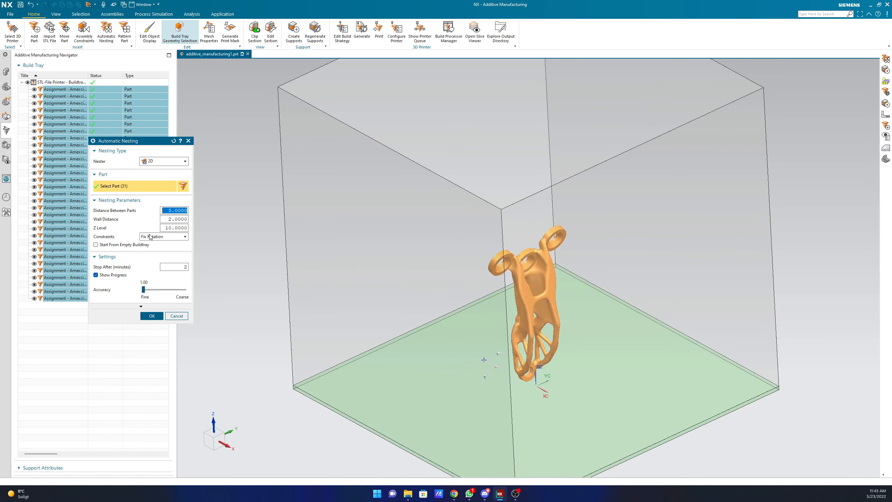
click(160, 162)
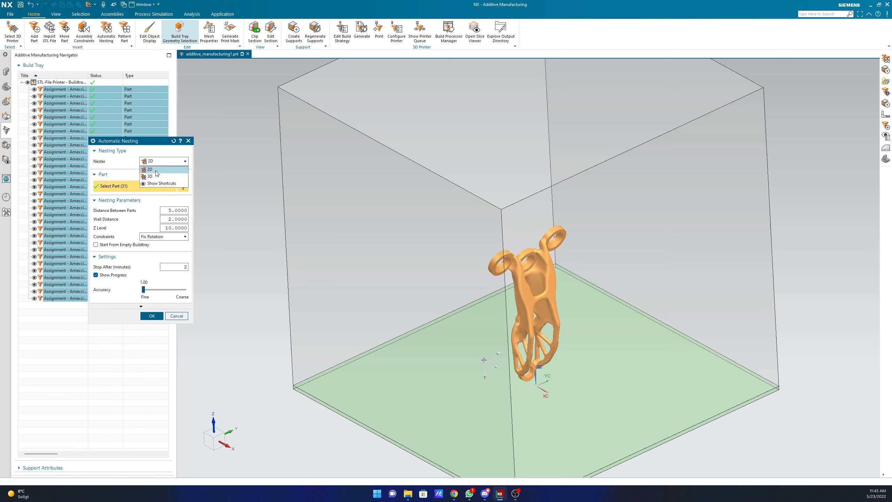
click(156, 172)
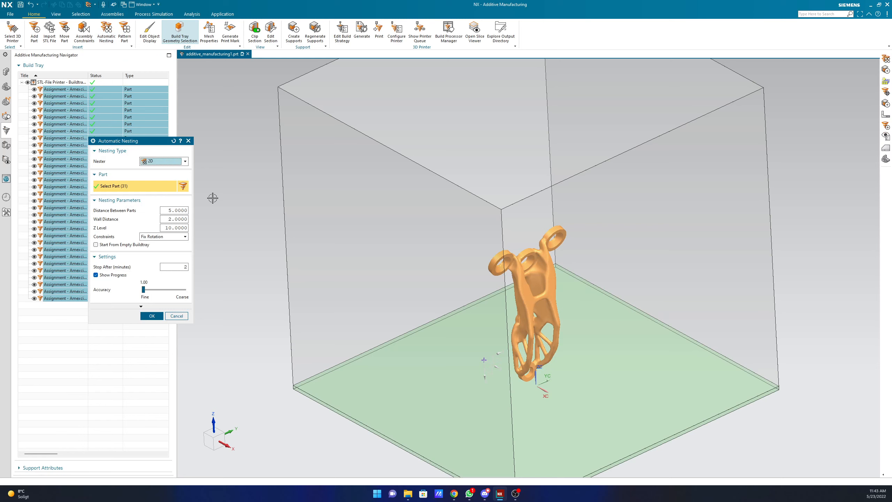
Check the LPBF build envelope and cost information in the Amexci additional information PDF and return to NX.
click(454, 493)
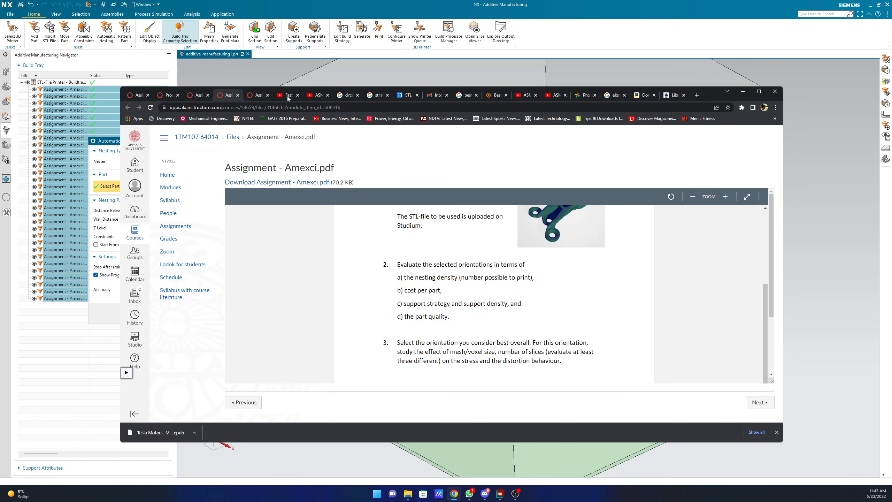
click(252, 95)
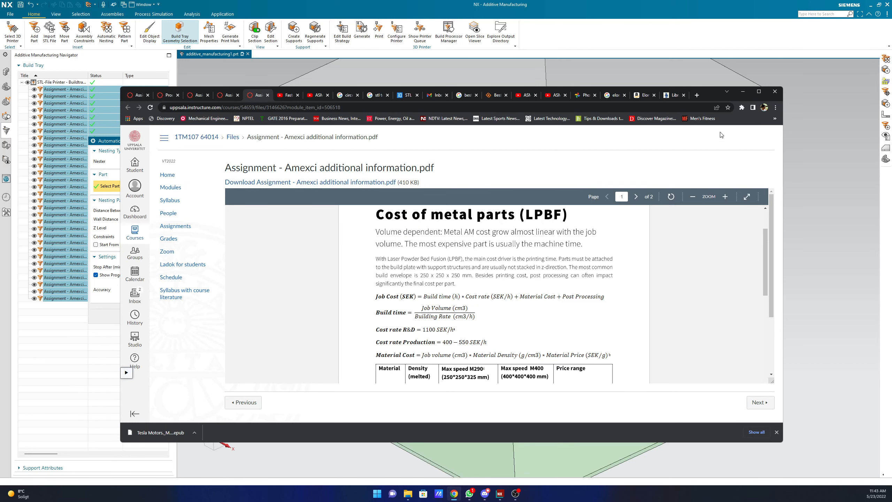
click(743, 91)
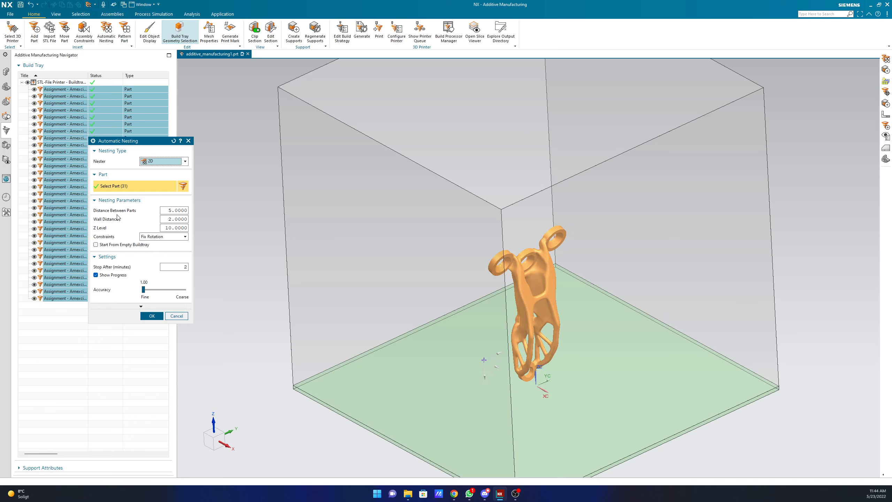
Set the nesting Z Level to 2 and inspect the bracket's position above the build plate.
click(176, 228)
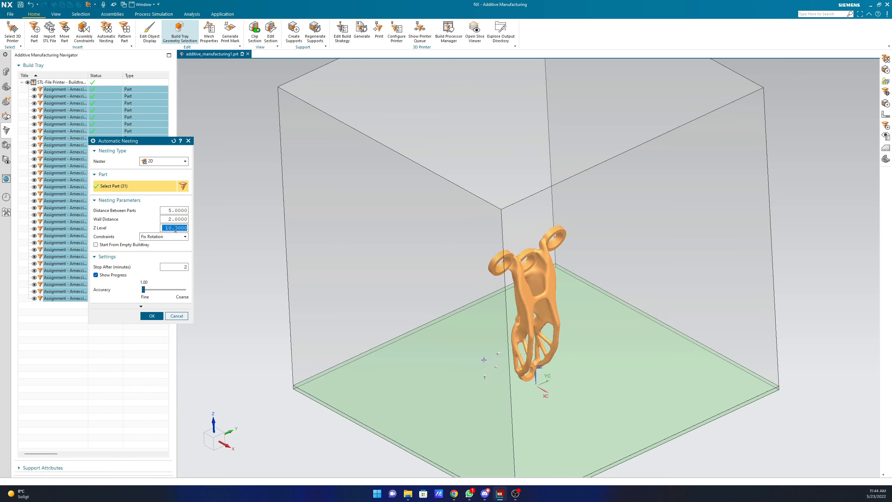
text(2)
click(268, 268)
mouse_move(597, 385)
middle_down()
mouse_move(614, 349)
mouse_move(590, 399)
middle_up()
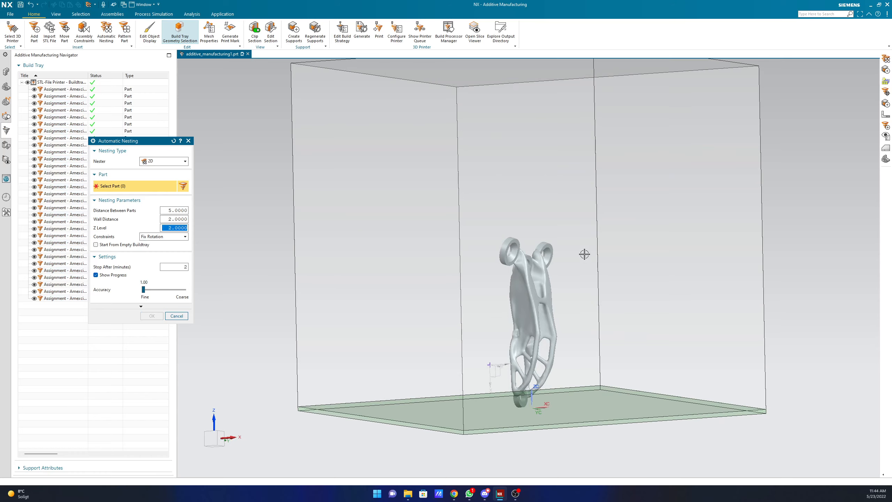
middle_drag(578, 265, 324, 260)
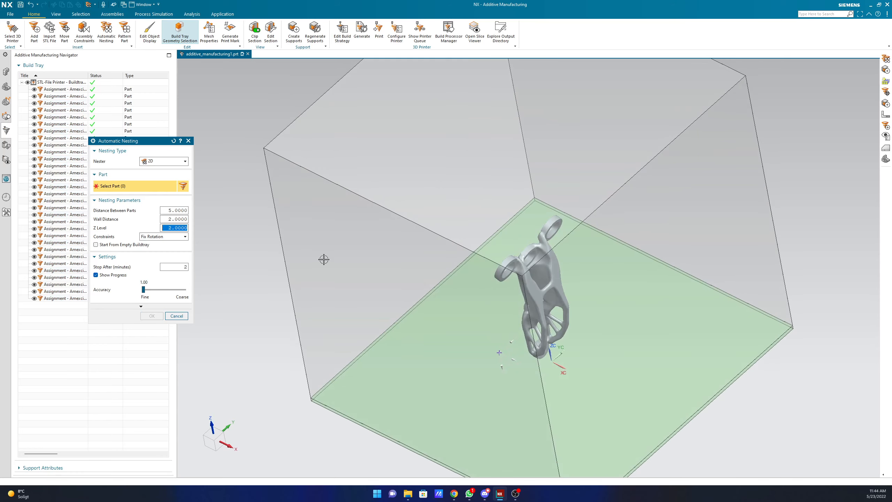
Set the nesting to stop after 5 minutes, select all parts on the build tray and run the nesting.
click(178, 210)
click(185, 266)
text(5)
click(71, 83)
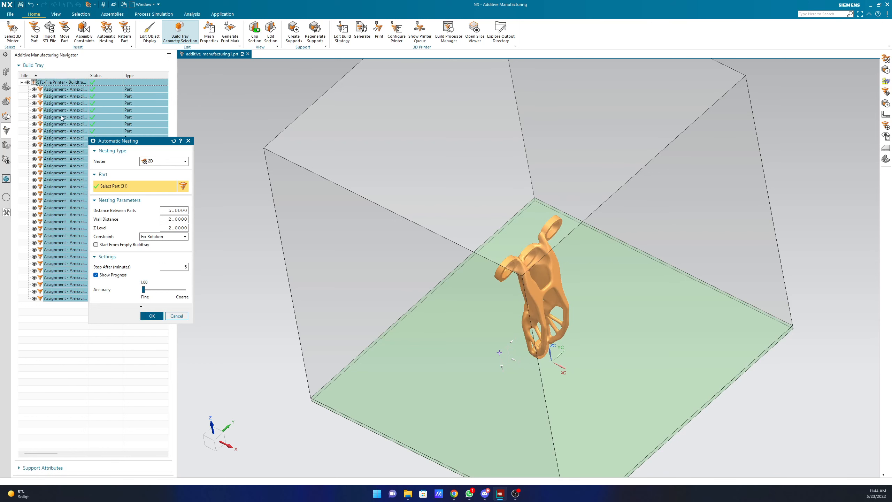
click(157, 316)
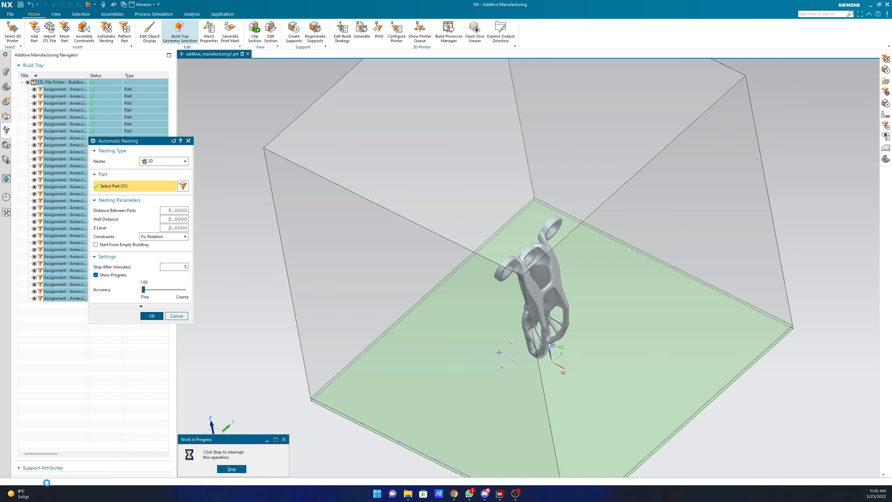
mouse_move(46, 491)
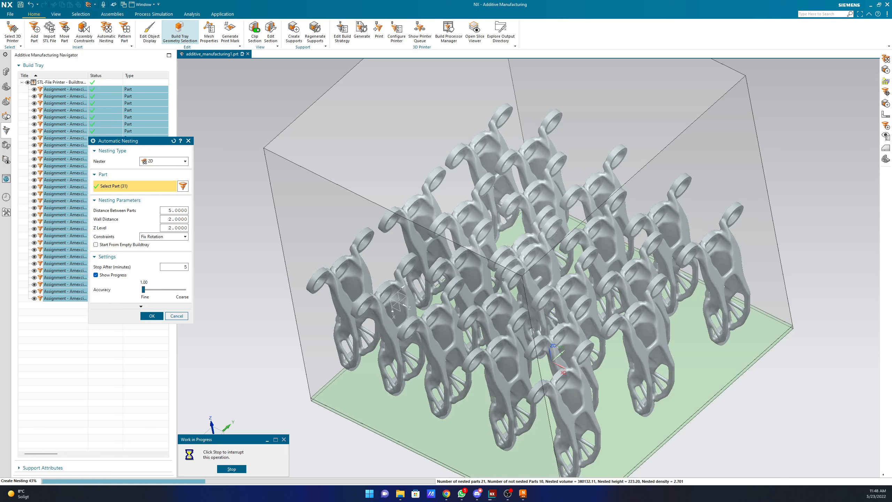
Switch to Autodesk Netfabb, maximize its window and add an Aconity Midi machine workspace.
click(523, 494)
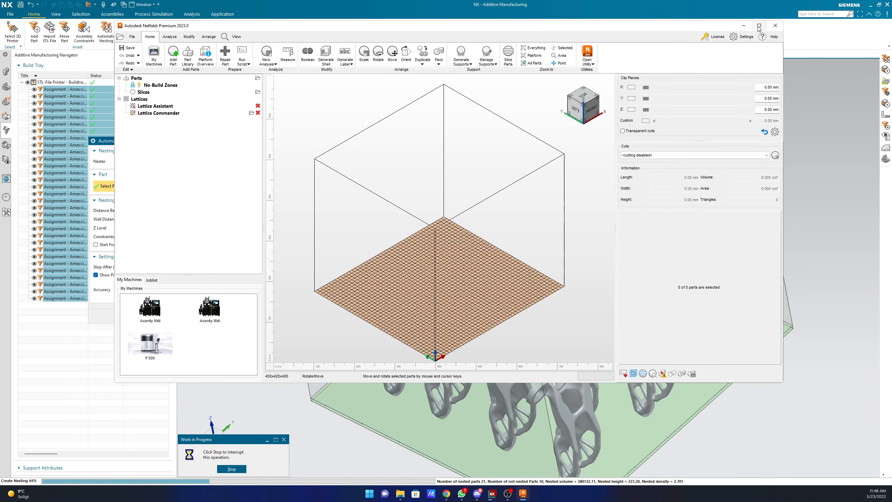
click(759, 27)
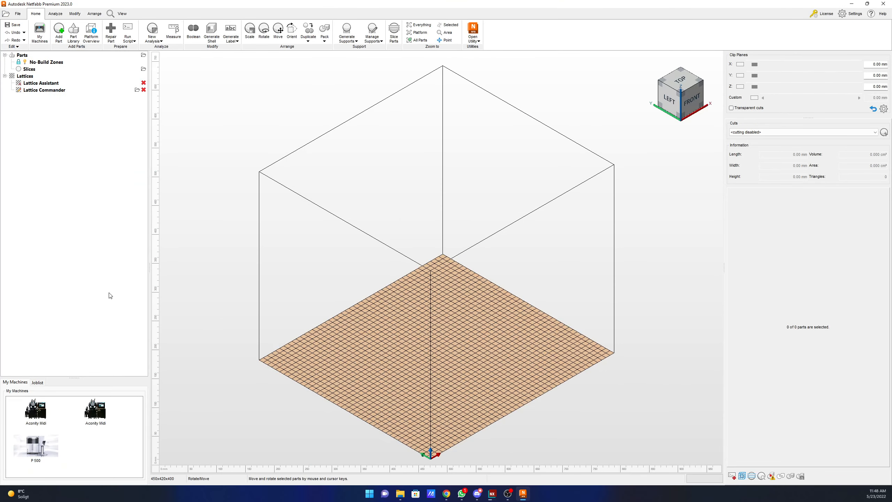
click(96, 410)
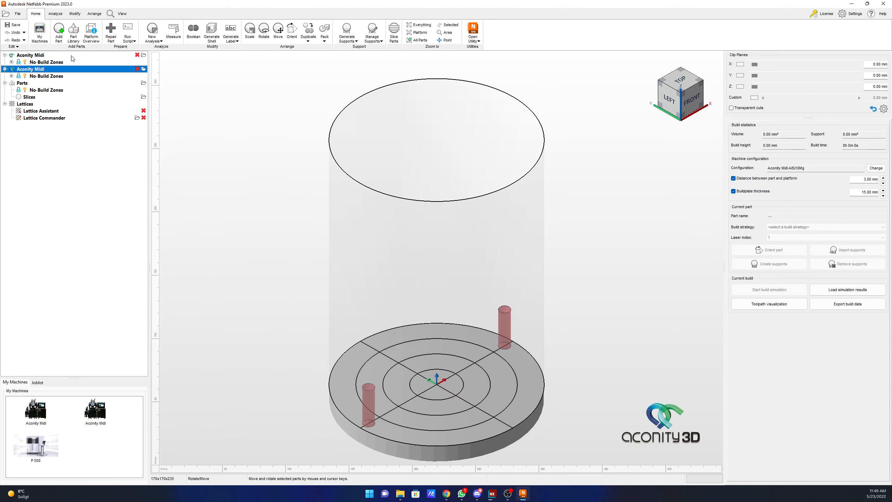
Add the Assignment - Amexci- part STL file to the Aconity Midi workspace and move the part to the centre of the build platform.
click(59, 31)
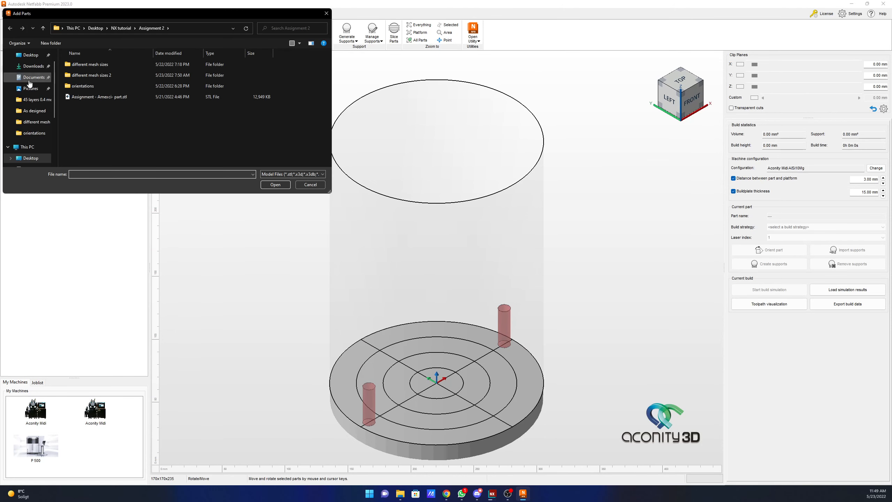
double_click(112, 99)
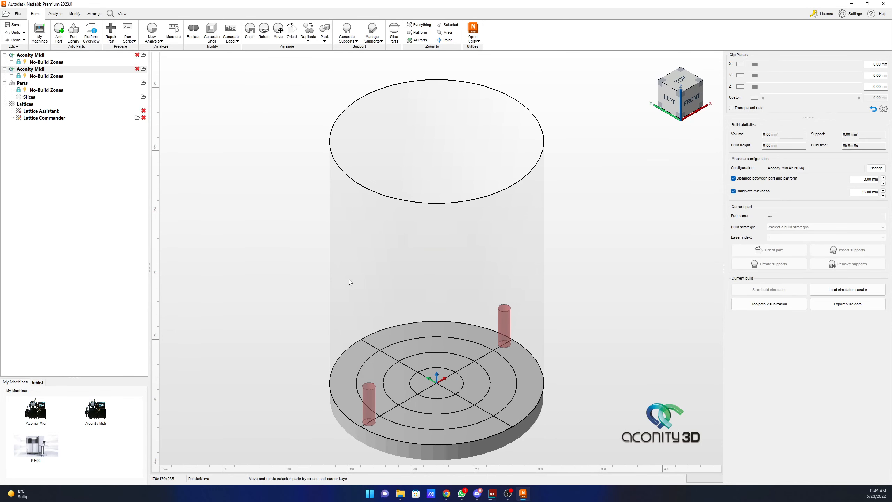
click(680, 82)
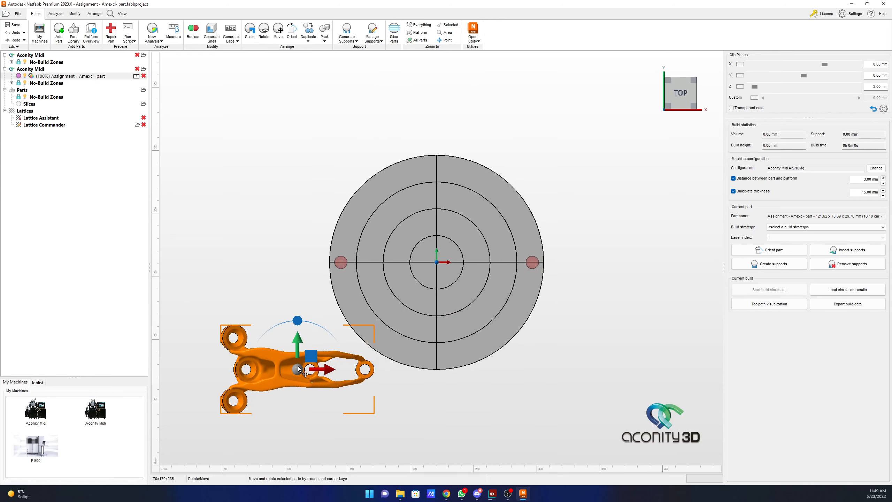
drag(303, 383, 440, 261)
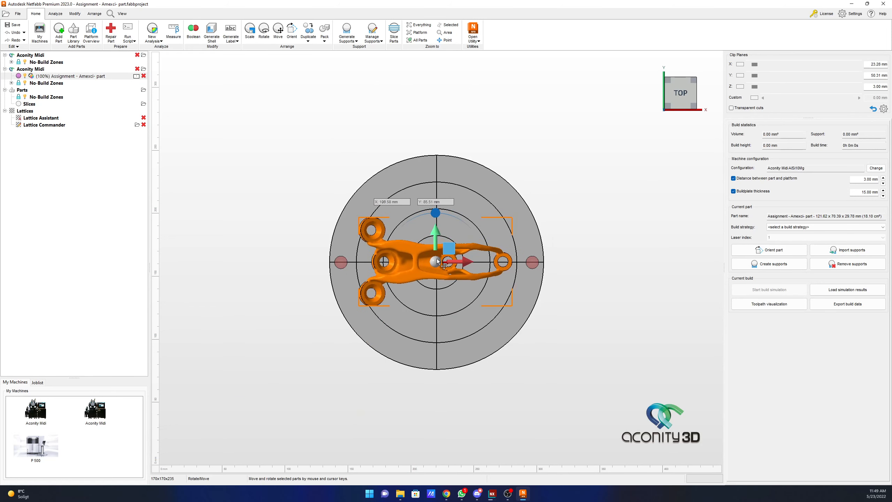
Run an orientation search for the part with the Distance to Platform (Z) set to 2 mm.
click(798, 251)
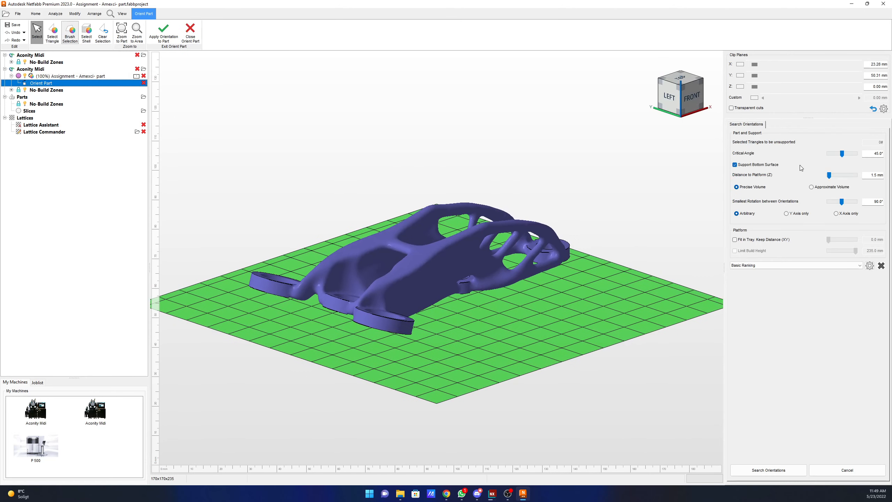
click(875, 176)
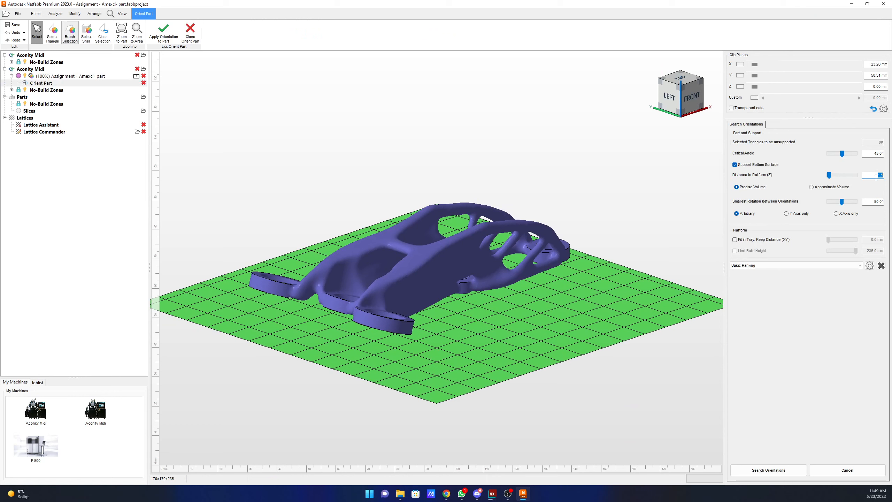
text(2)
key(Return)
click(774, 471)
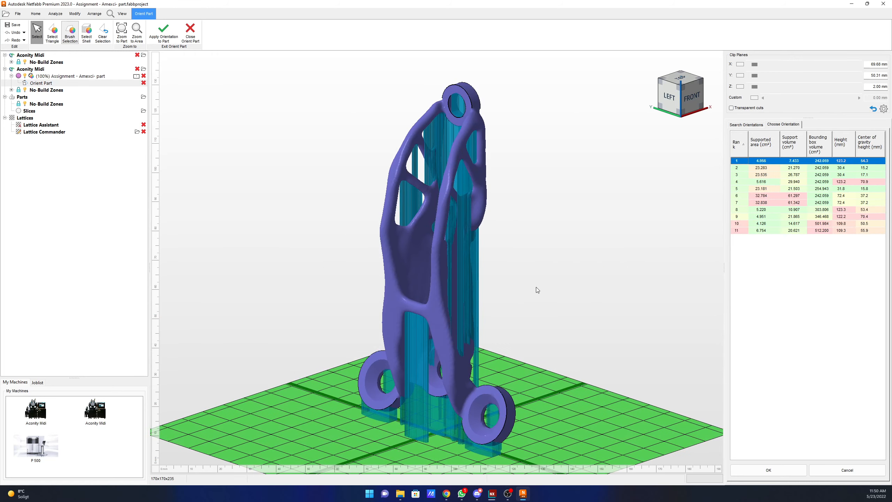
Compare the supports and part positions of orientations ranked 1 to 5, and leave Orient Part without applying any.
scroll(520, 340, down, 5)
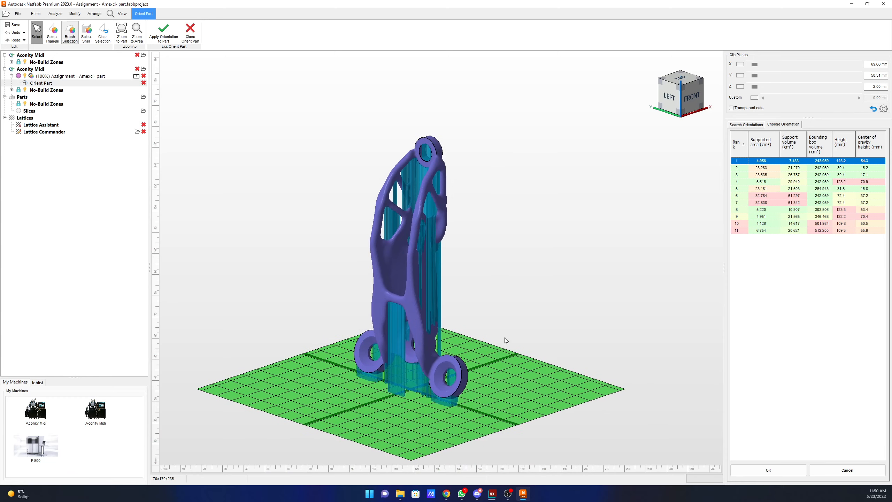
right_drag(550, 301, 478, 284)
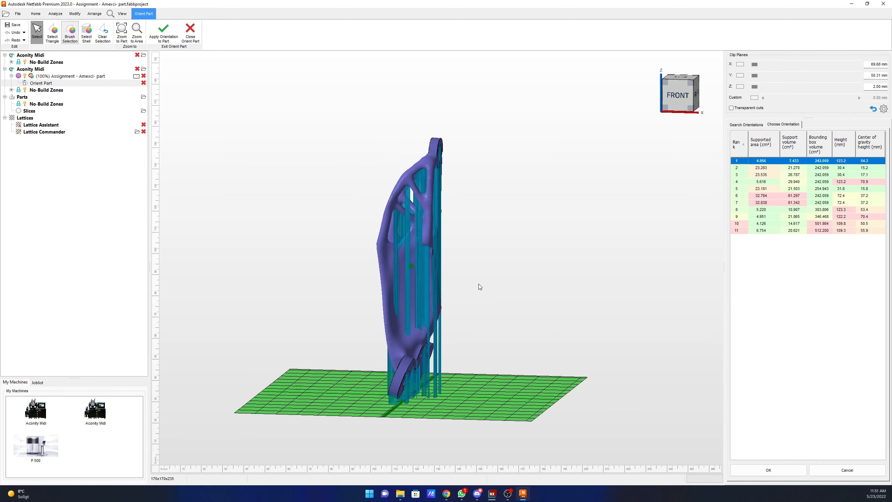
click(799, 169)
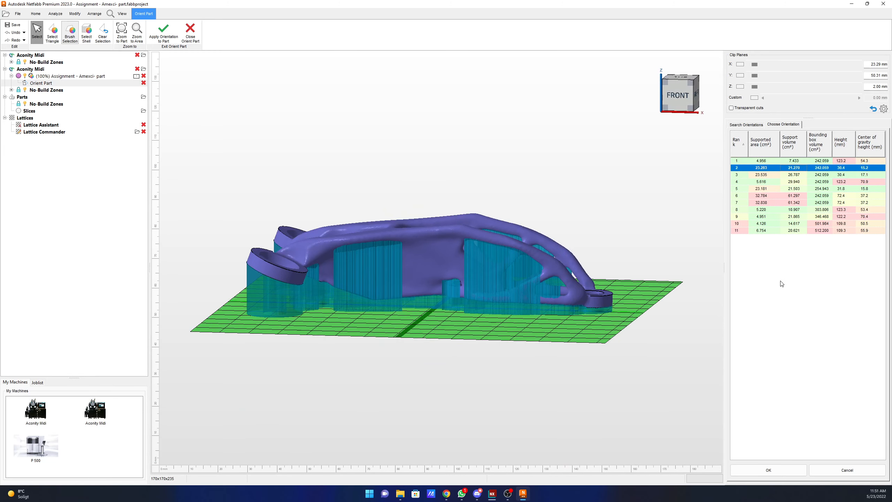
key(Down)
key(Down)
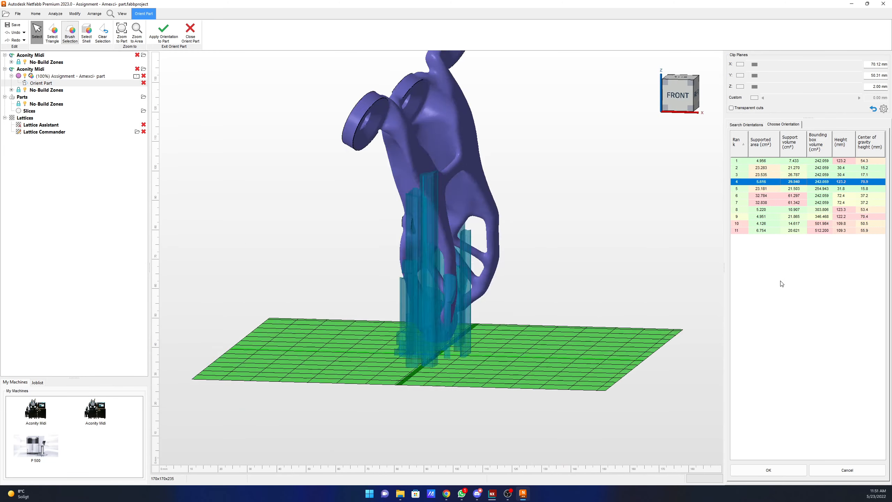
key(Down)
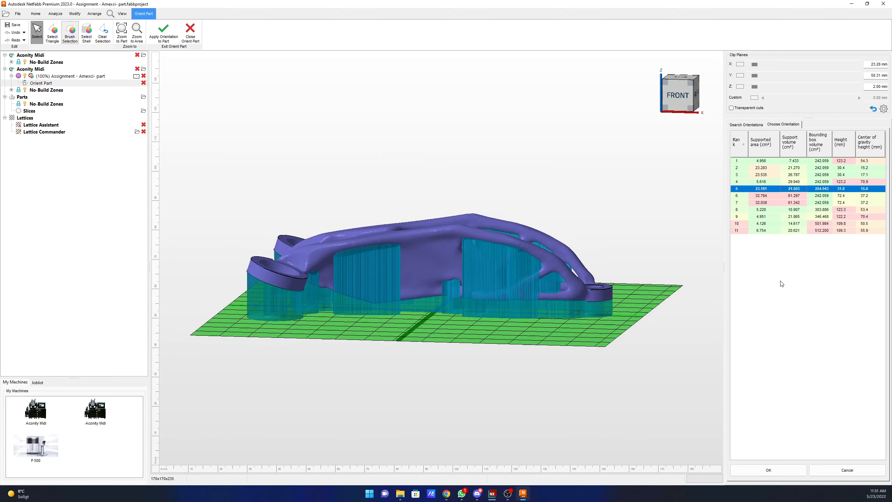
key(Up)
key(Up)
key(Up)
key(Up)
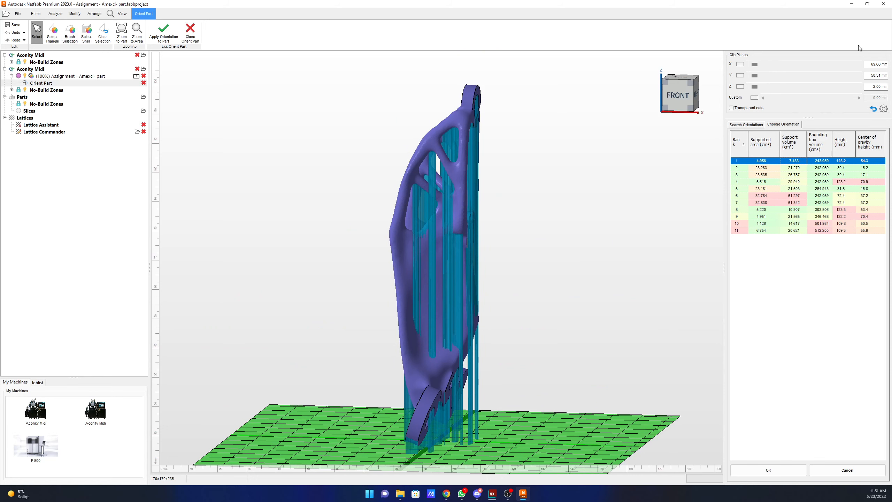
click(190, 33)
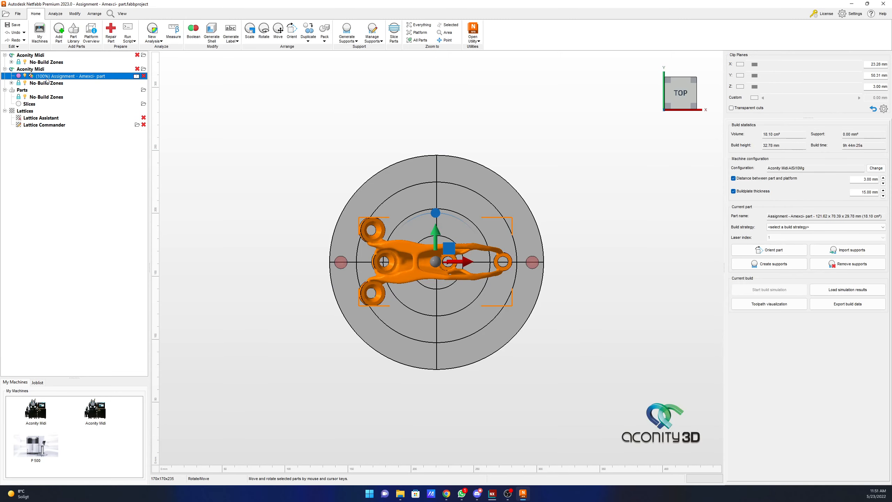
Browse the catalogue of machines available for My Machines and leave it without adding one.
click(40, 39)
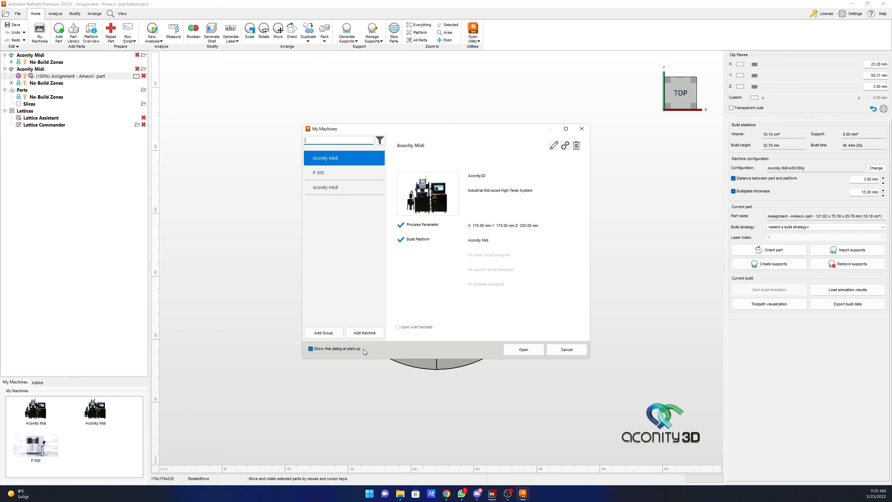
click(364, 333)
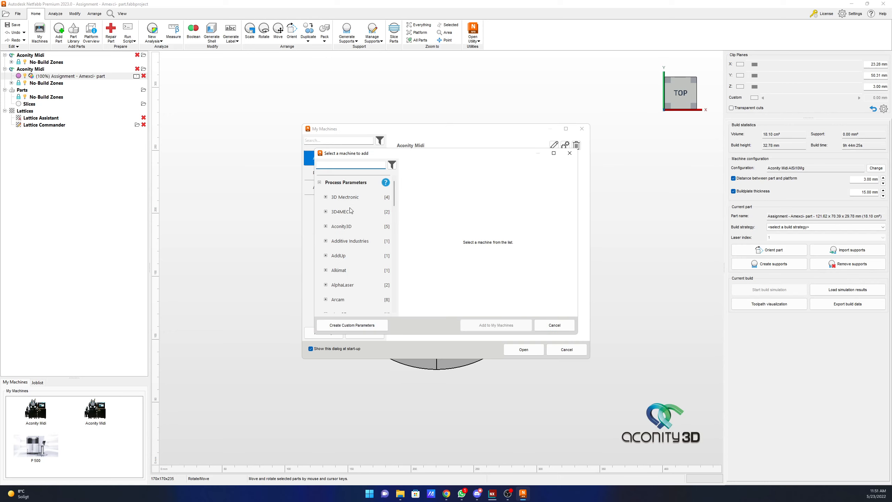
scroll(373, 270, down, 20)
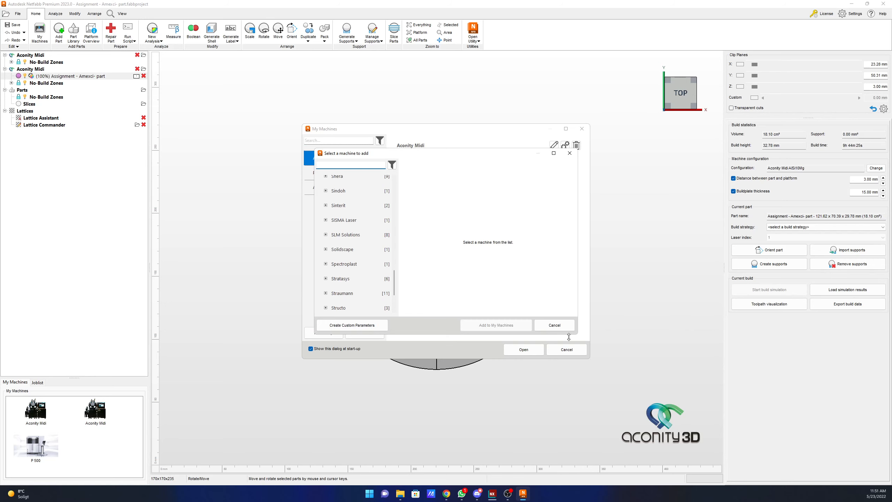
click(554, 325)
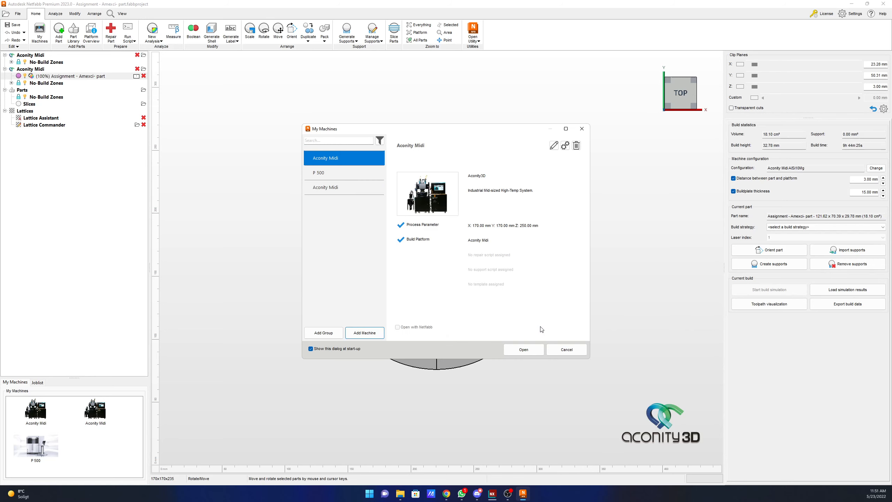
click(561, 353)
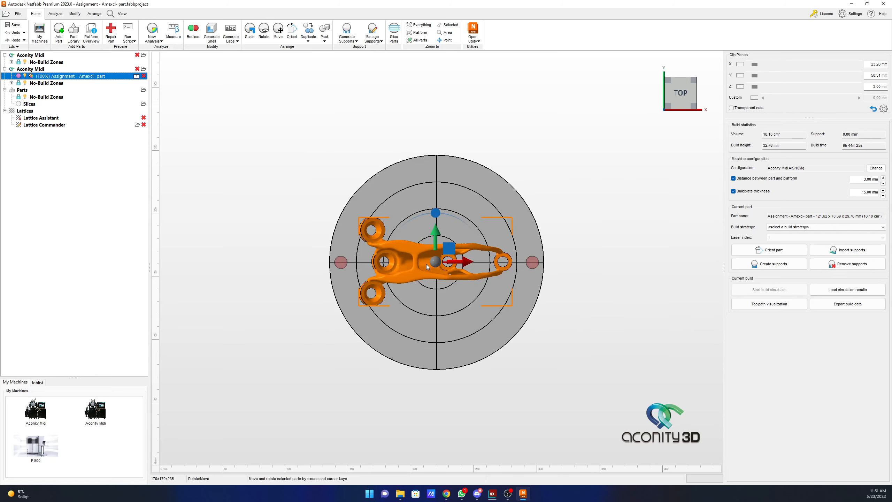
Close Netfabb without saving the project and return to NX.
right_drag(524, 347, 475, 311)
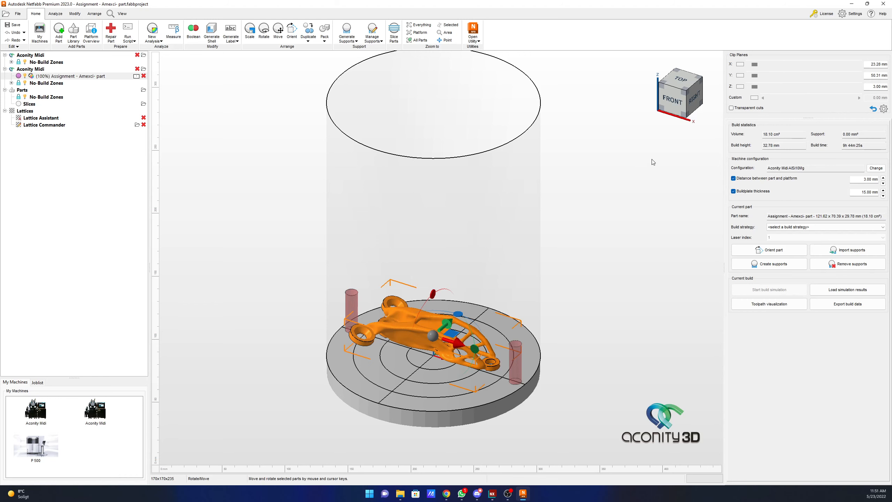
middle_drag(653, 161, 645, 186)
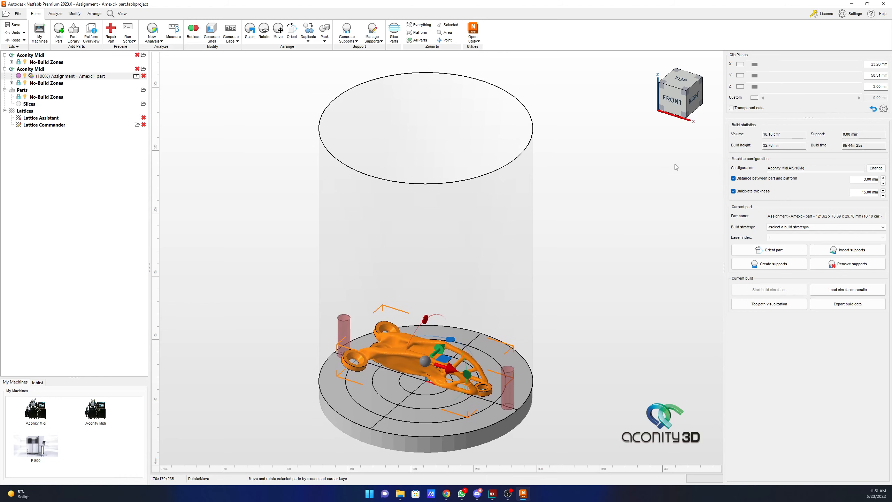
click(884, 4)
click(437, 247)
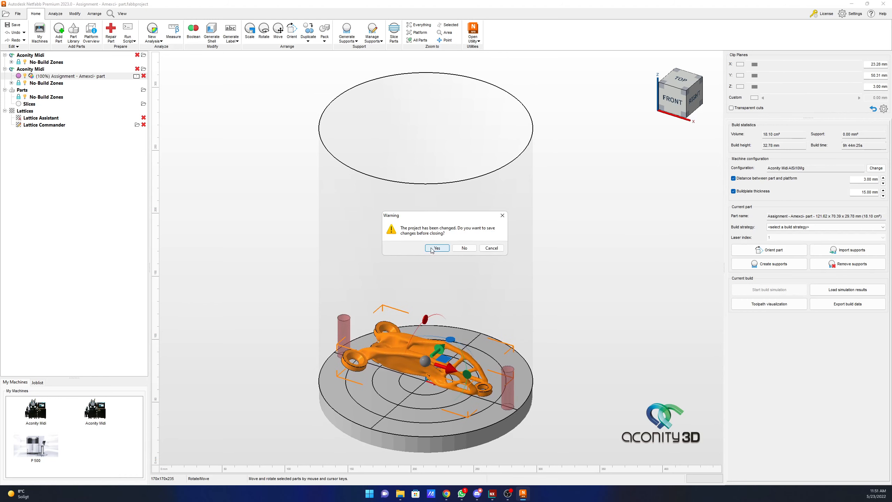
click(311, 185)
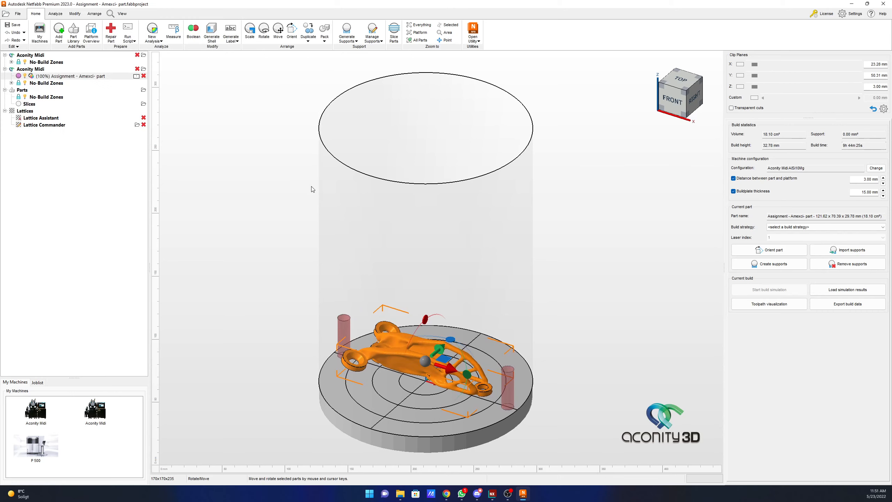
click(883, 4)
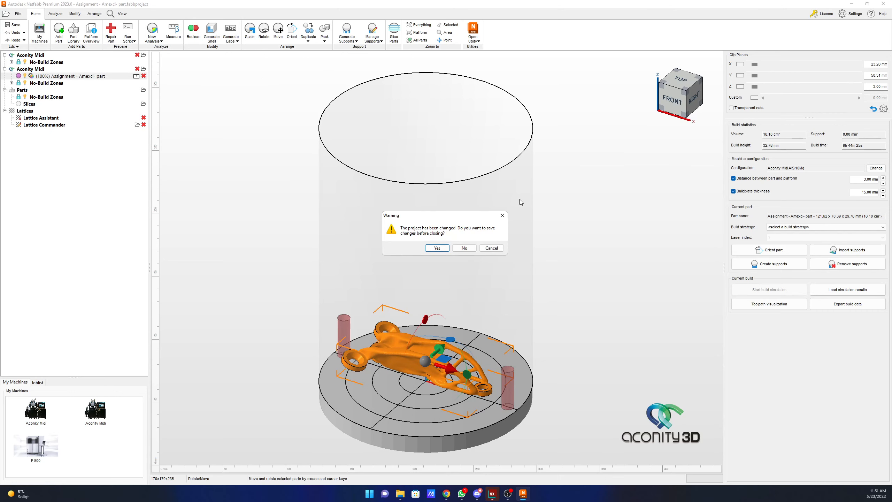
click(467, 246)
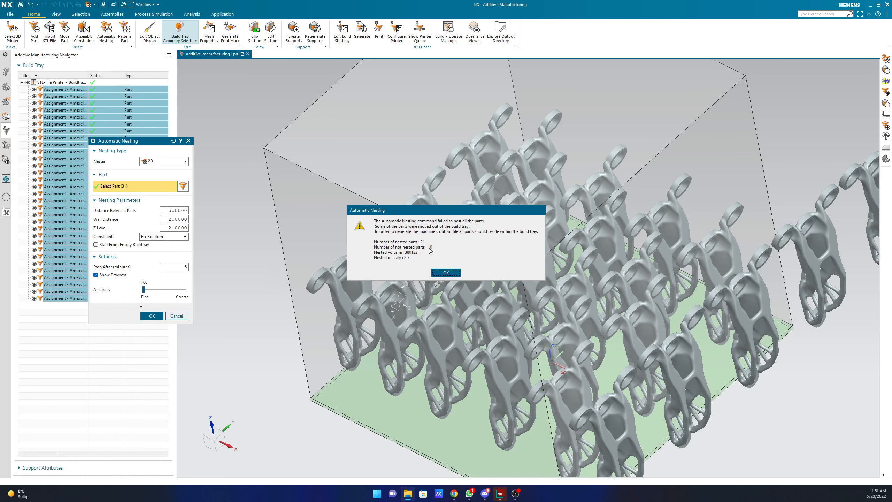
Dismiss the nesting report and inspect the bracket copies inside and outside the build tray.
click(446, 273)
scroll(741, 343, down, 5)
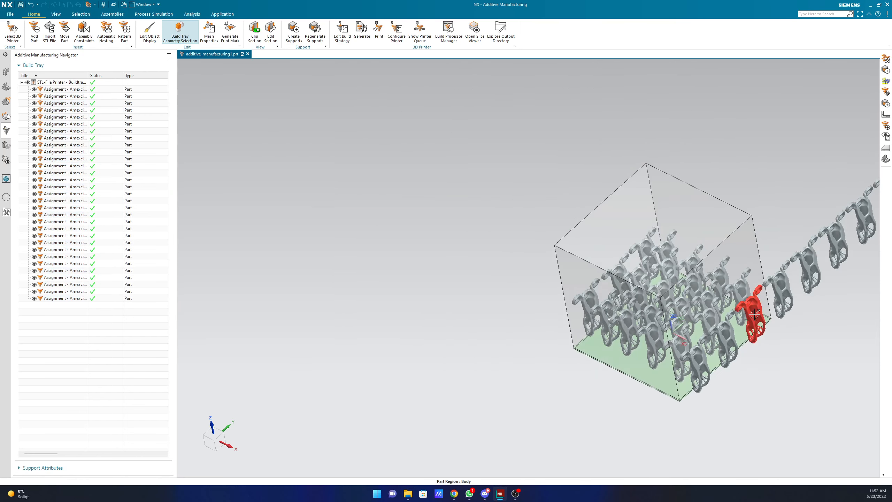
middle_drag(742, 343, 627, 339)
middle_drag(690, 291, 665, 329)
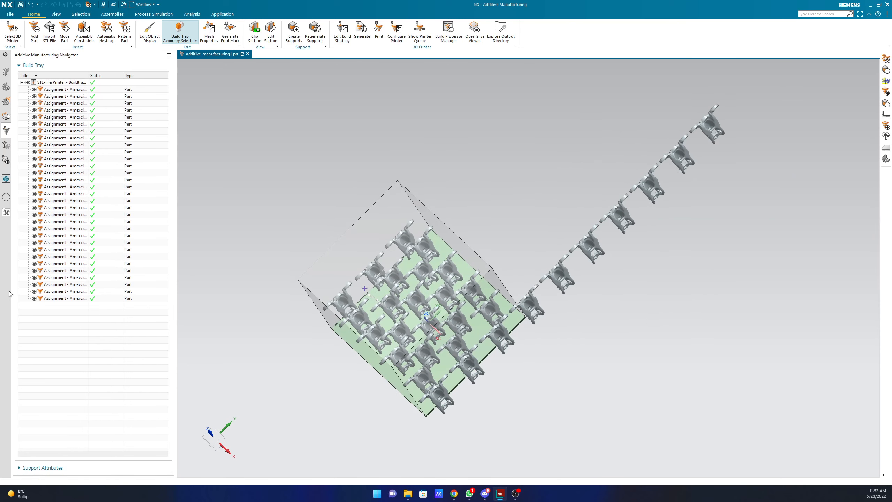
Rerun the 2D automatic nesting on all parts with the Fix Bottom Plane constraint and Stop After set to 2 minutes.
click(49, 82)
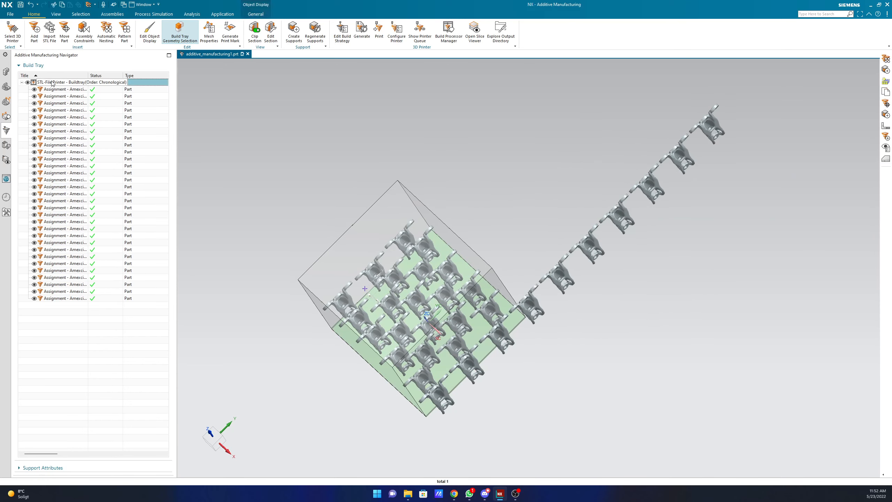
right_click(52, 82)
click(80, 134)
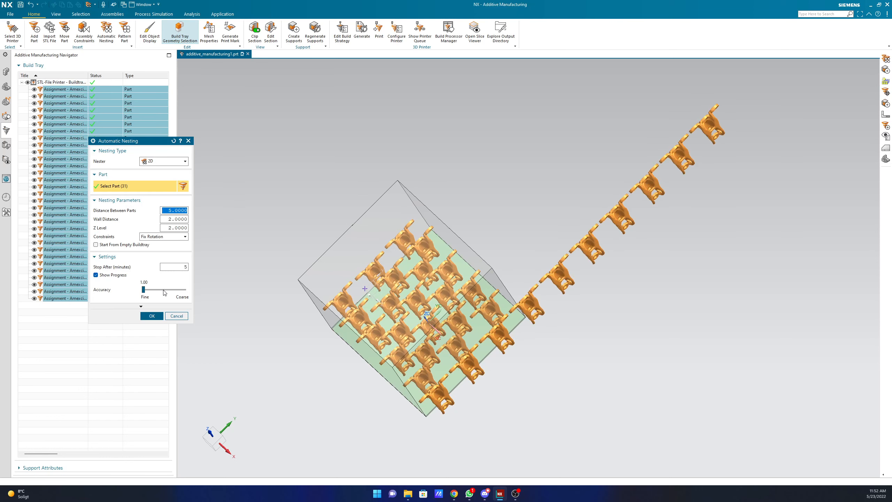
click(168, 239)
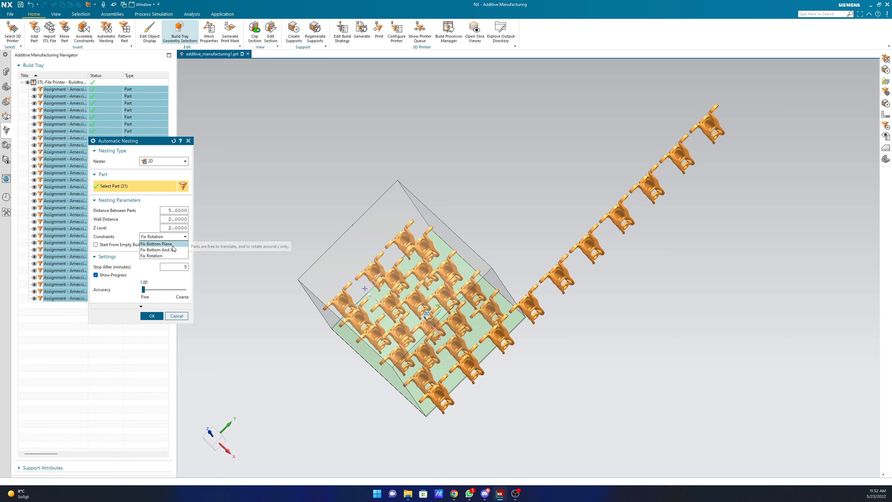
click(170, 244)
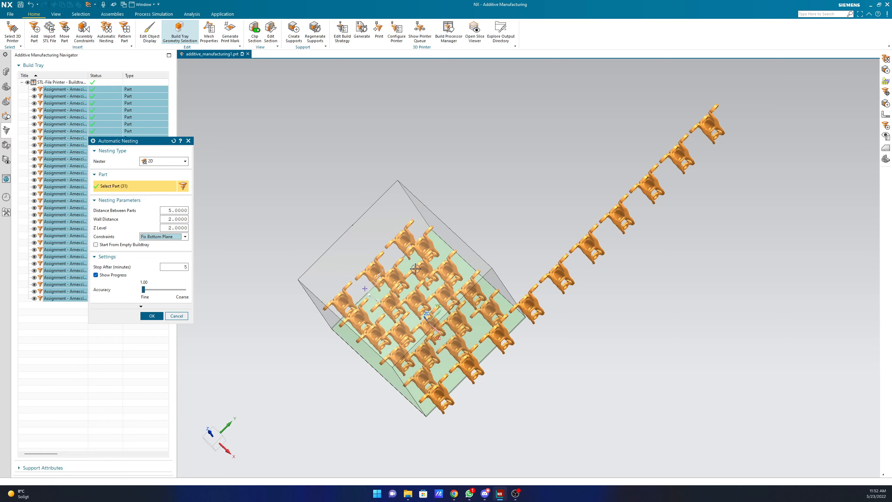
double_click(182, 266)
text(2)
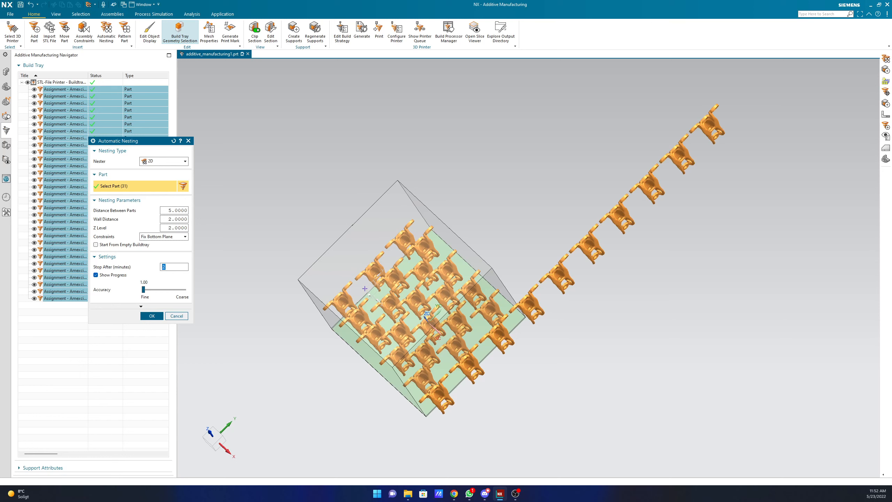
click(155, 316)
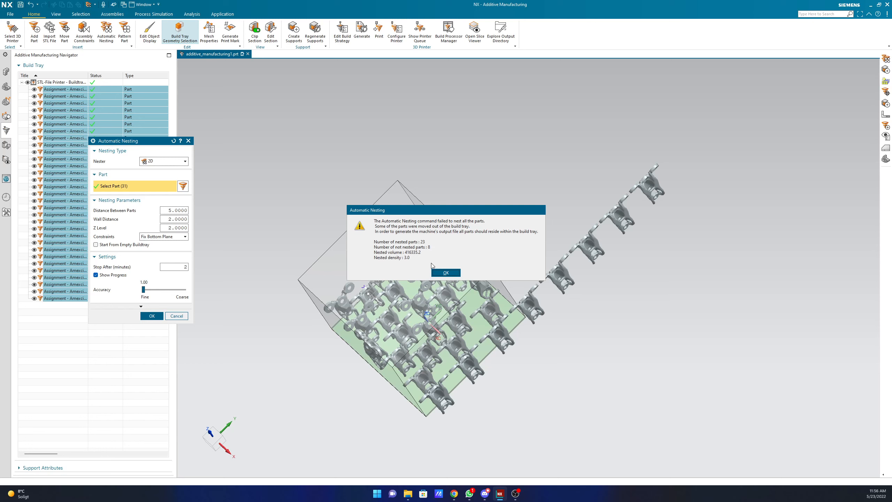
Dismiss the nesting report and delete all bracket copies left outside the build tray, selecting them in the front view.
click(446, 273)
middle_drag(392, 285, 485, 312)
scroll(508, 302, down, 5)
scroll(508, 301, up, 6)
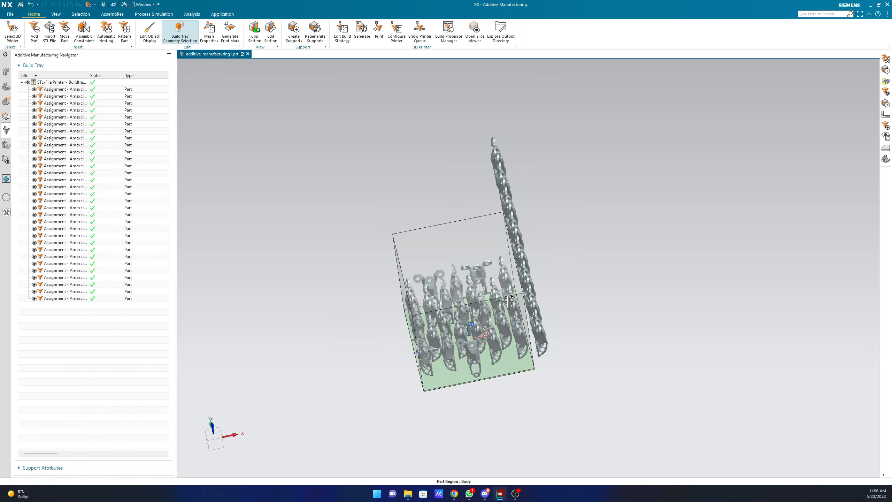
right_click(569, 172)
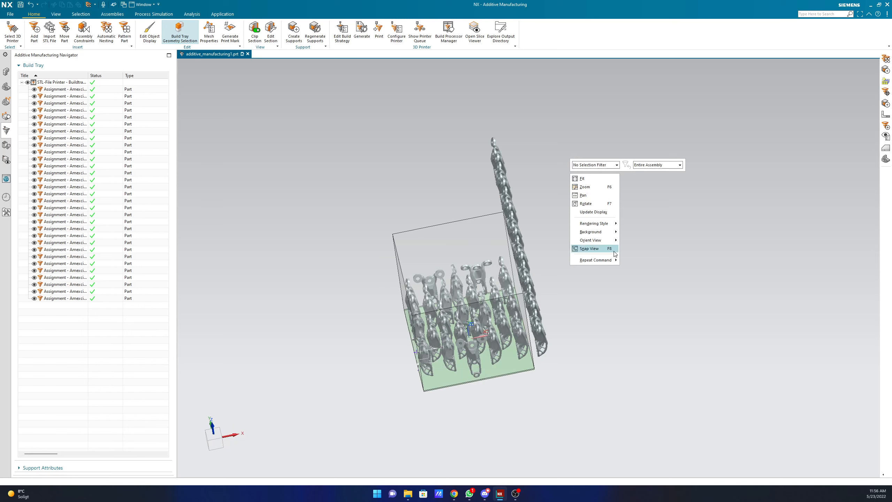
mouse_move(604, 242)
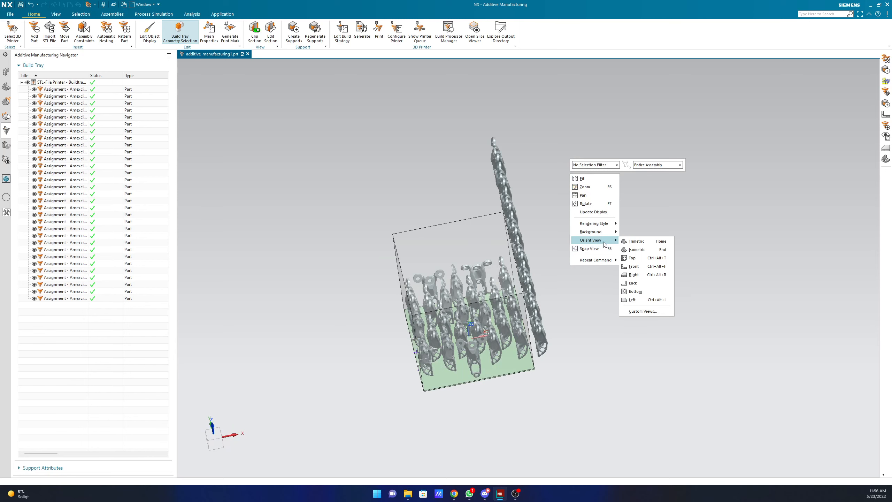
click(641, 265)
scroll(764, 270, up, 3)
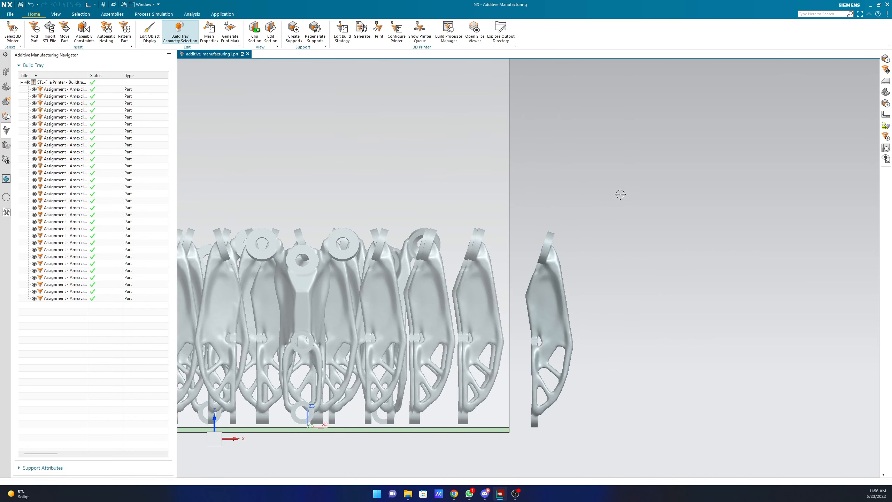
drag(621, 194, 523, 455)
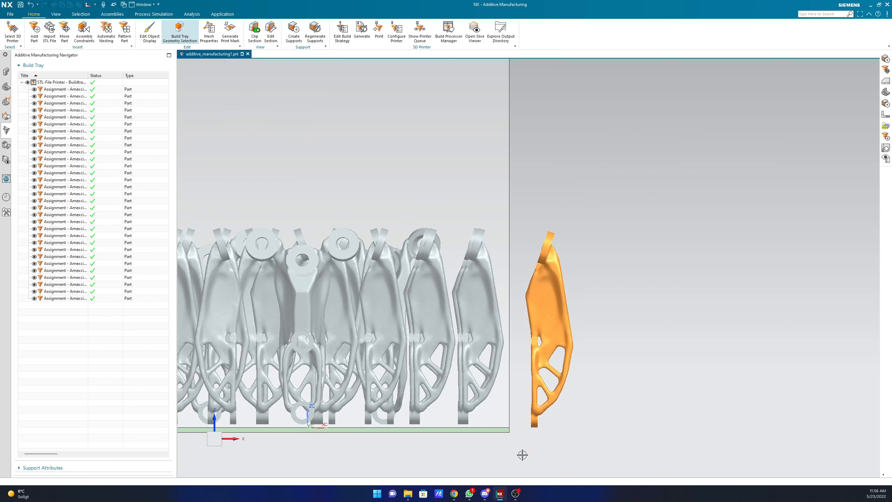
key(Delete)
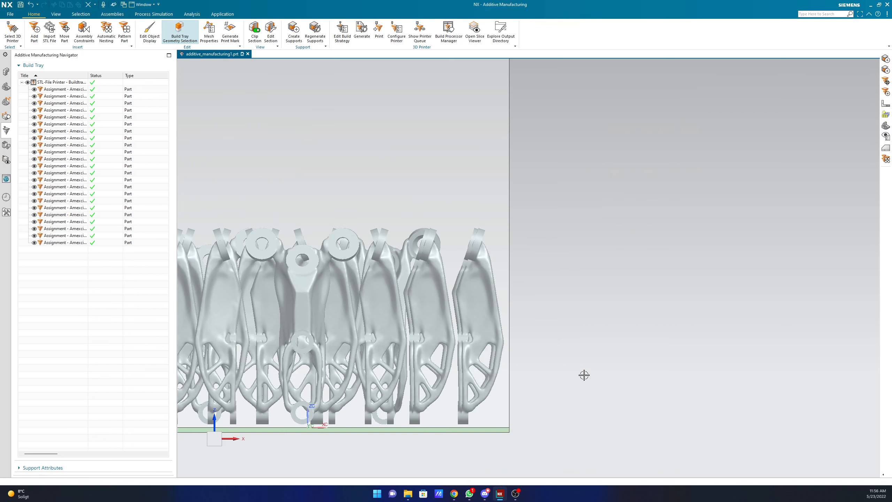
Switch to the Modeling application and bring up its Design for Additive Manufacturing tools.
scroll(478, 209, down, 5)
middle_drag(478, 209, 648, 305)
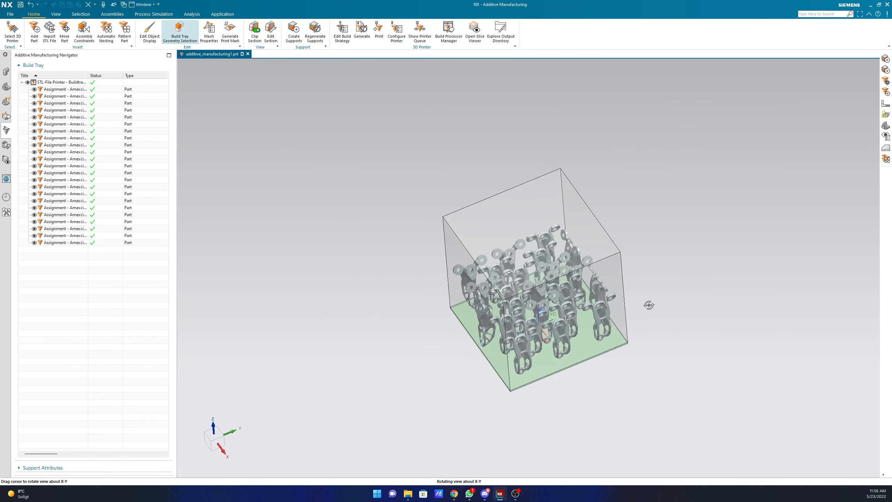
click(11, 14)
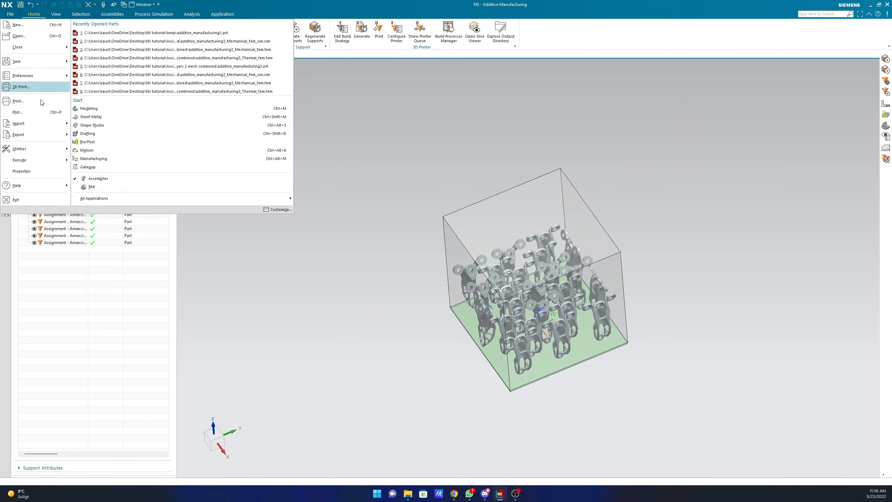
click(105, 110)
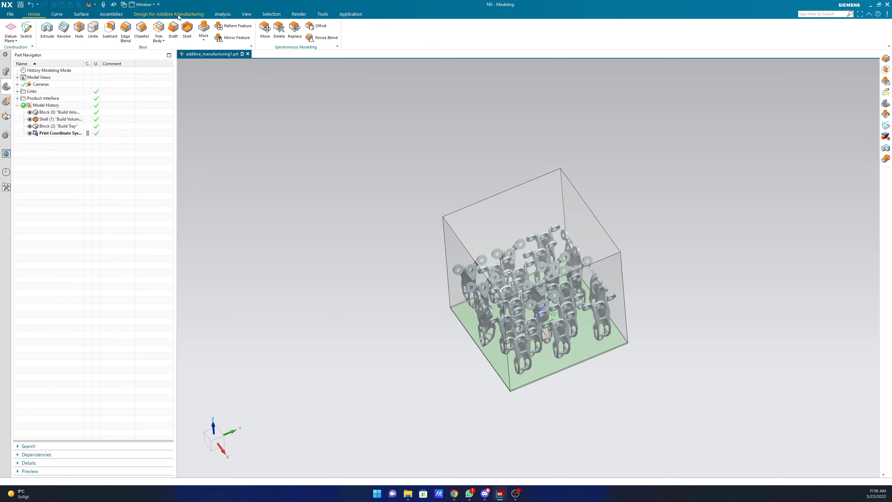
click(179, 16)
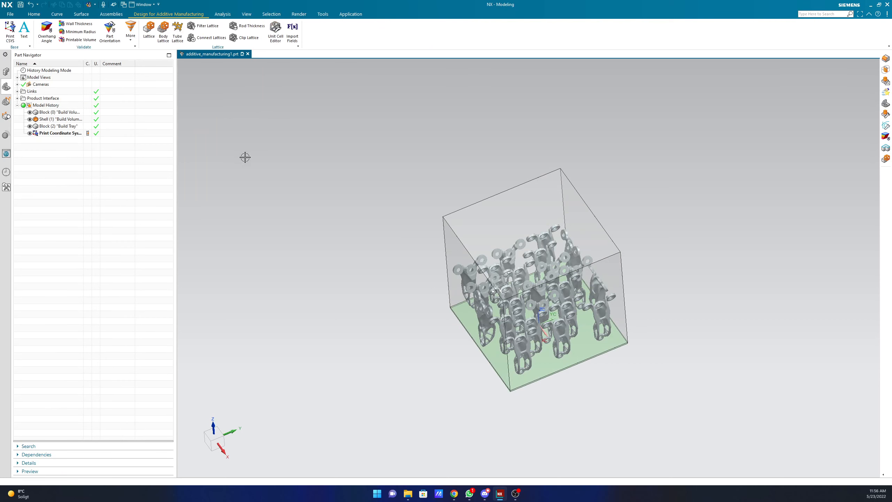
Start a part orientation optimization for Powder Bed Fusion (PBF), keeping the default check, support volume, print time and overheating parameters up to body selection.
click(106, 36)
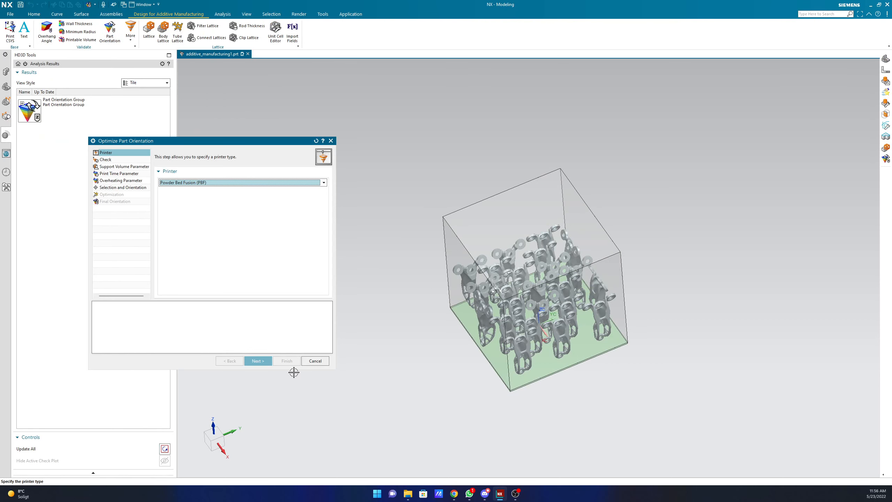
click(260, 361)
click(260, 362)
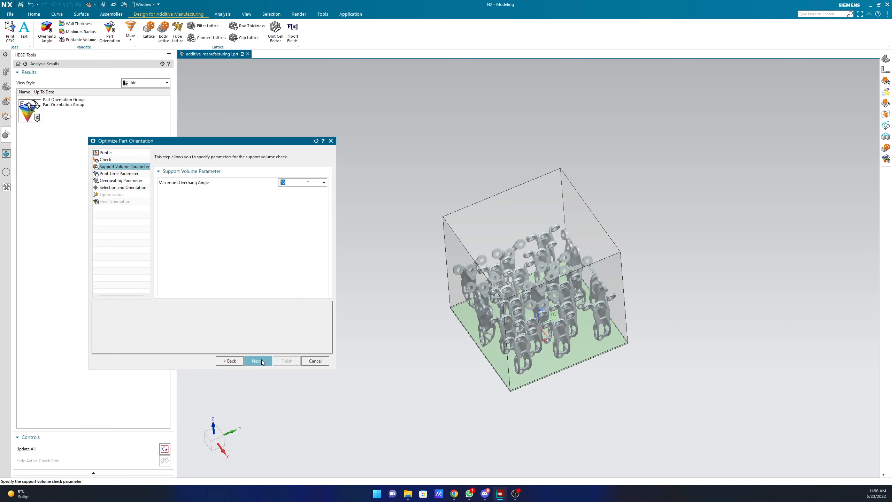
click(261, 361)
click(260, 361)
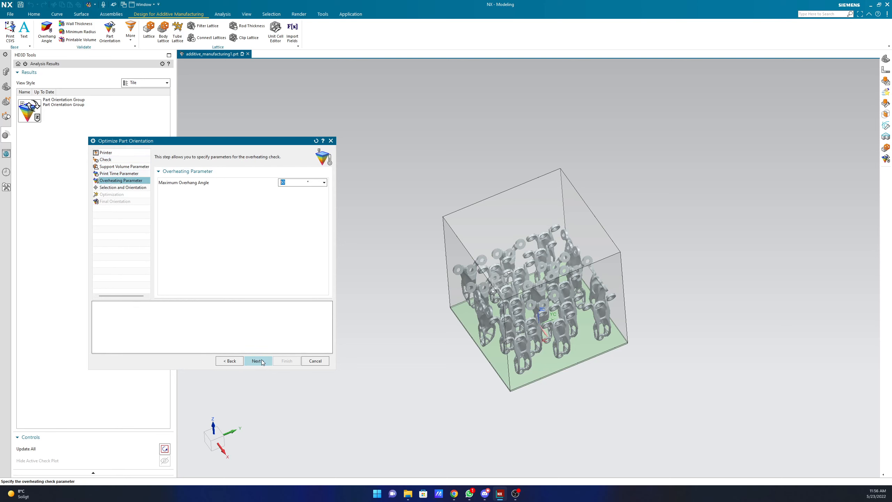
click(261, 361)
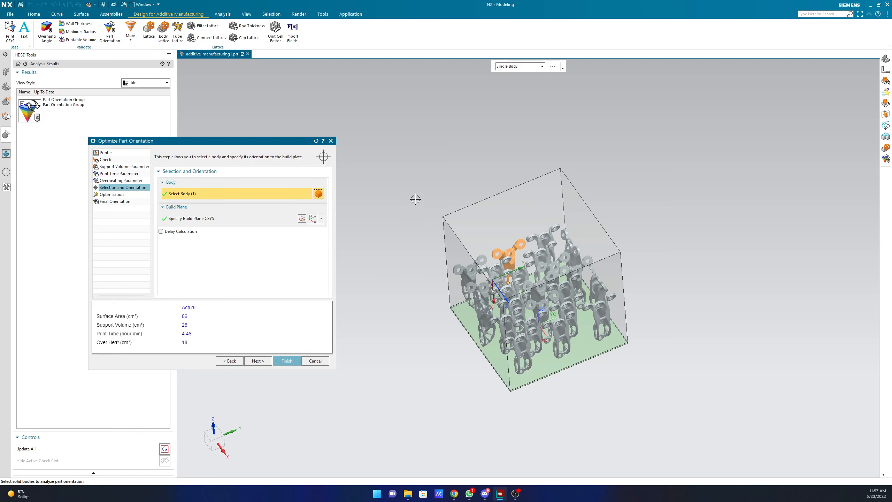
Select ten bracket copies in the build tray as bodies for estimating combined support volume and print time.
scroll(593, 287, up, 7)
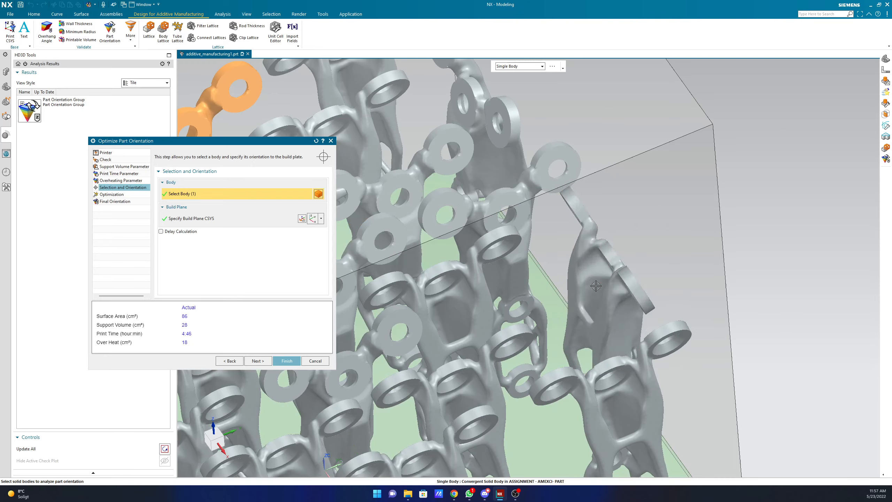
scroll(590, 292, down, 6)
scroll(557, 253, up, 5)
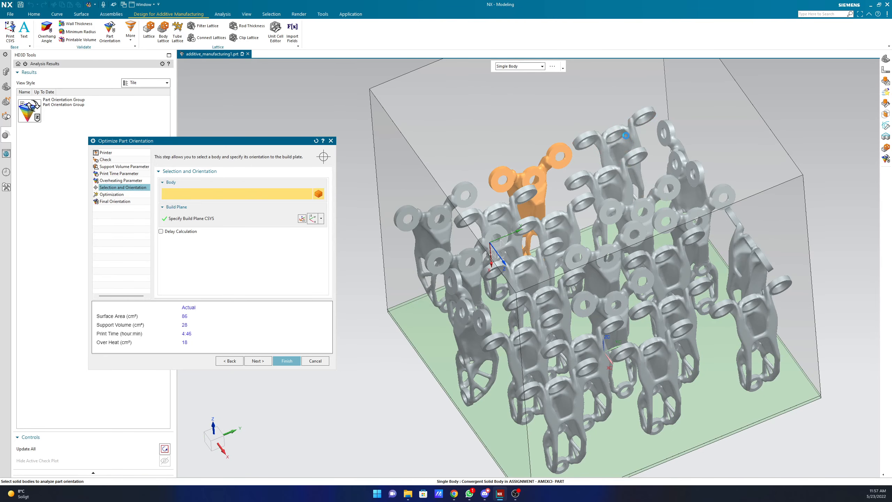
click(627, 151)
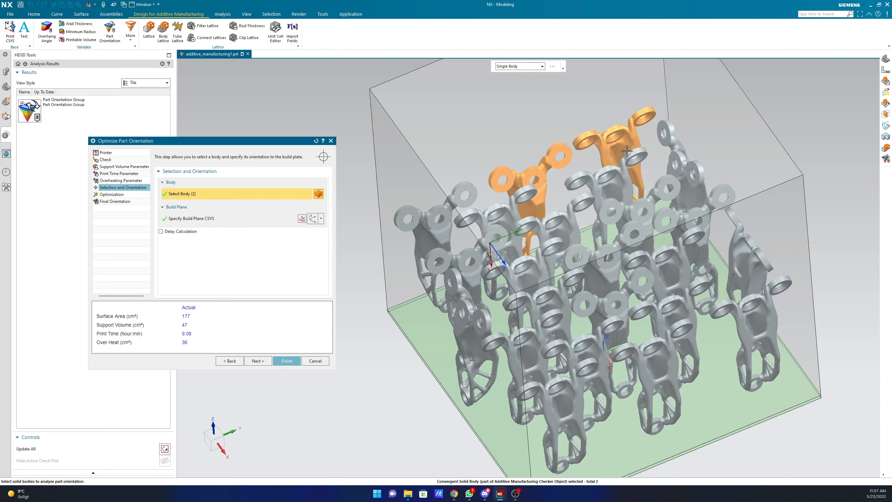
click(677, 158)
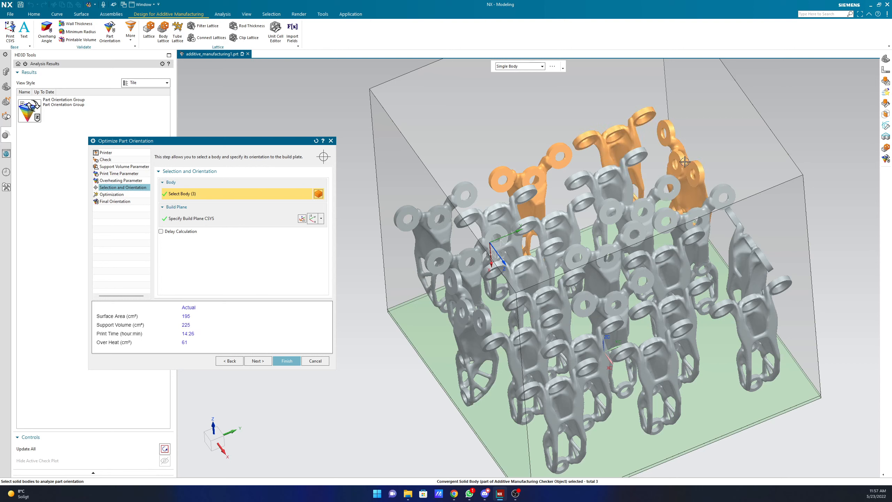
click(645, 204)
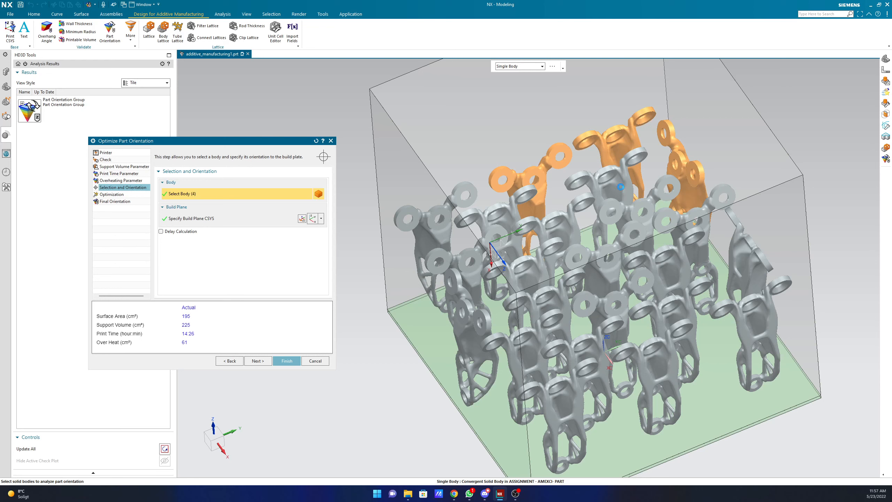
click(621, 187)
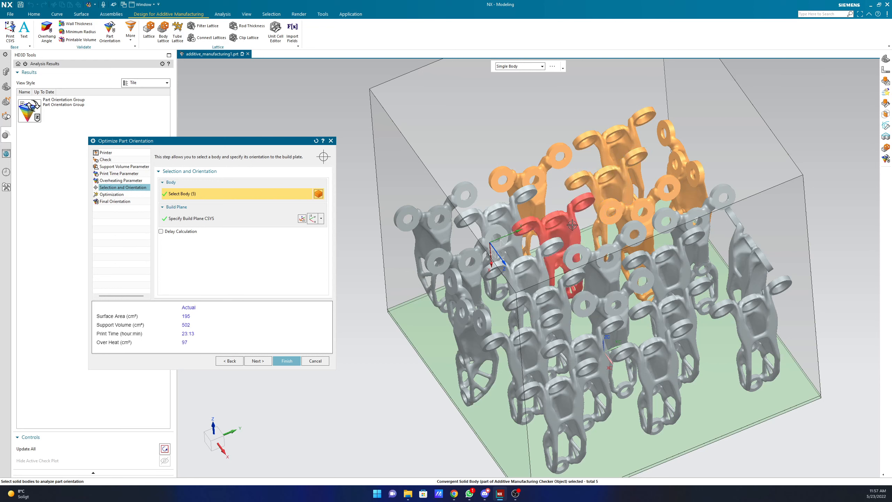
click(573, 225)
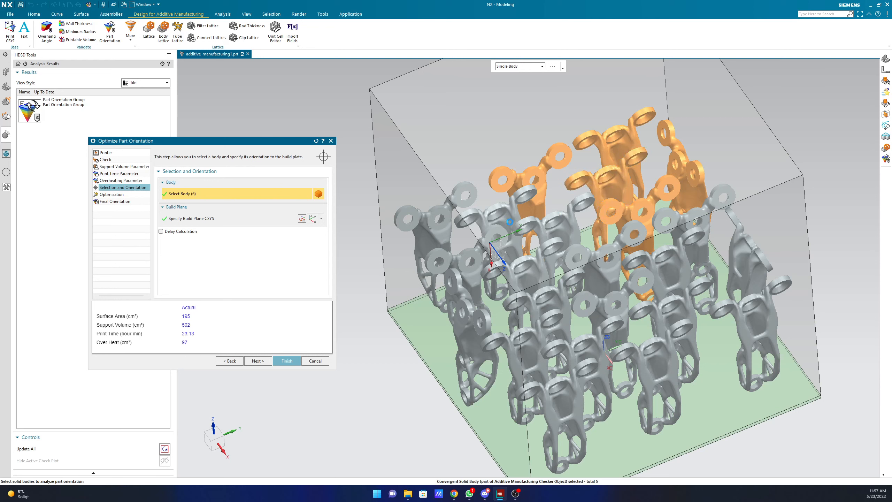
click(510, 222)
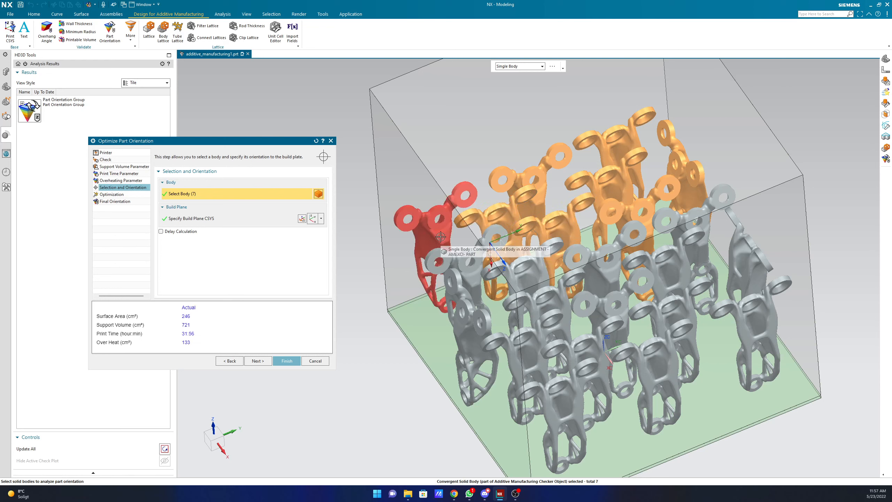
click(443, 238)
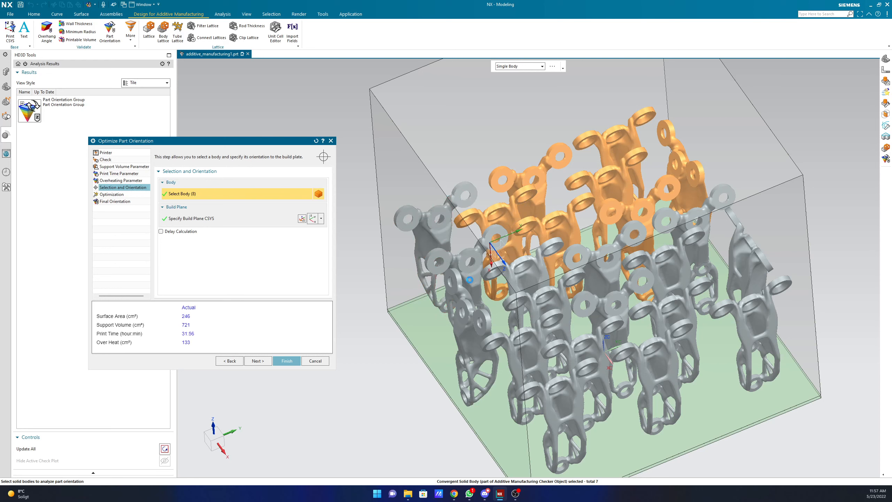
click(470, 279)
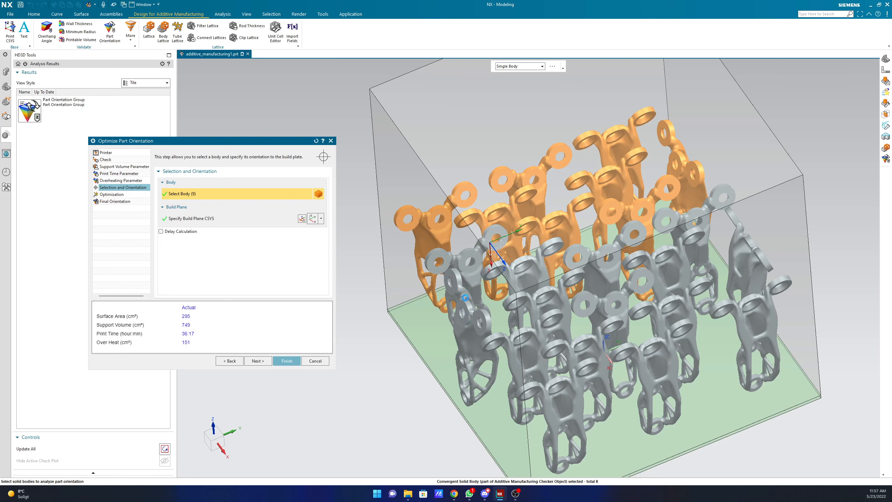
click(465, 299)
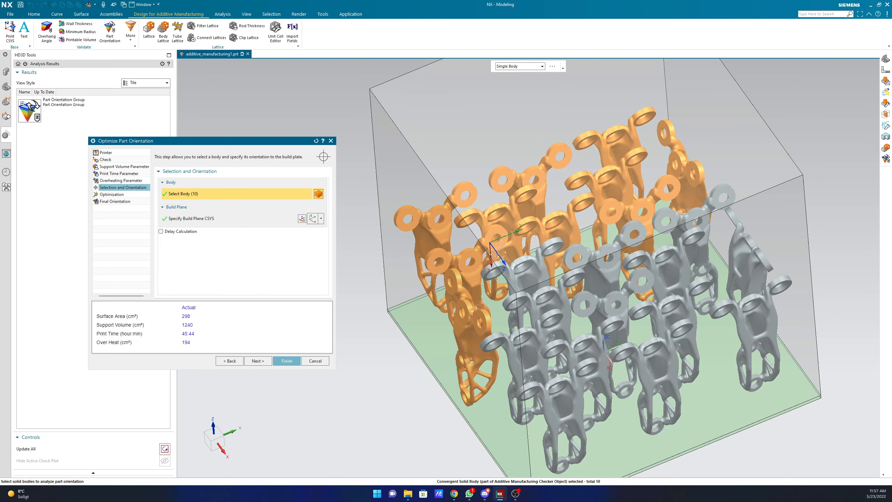
Compare the NX print time estimate with the build time formula in Assignment - Amexci additional information.pdf in Chrome.
key(alt+Tab)
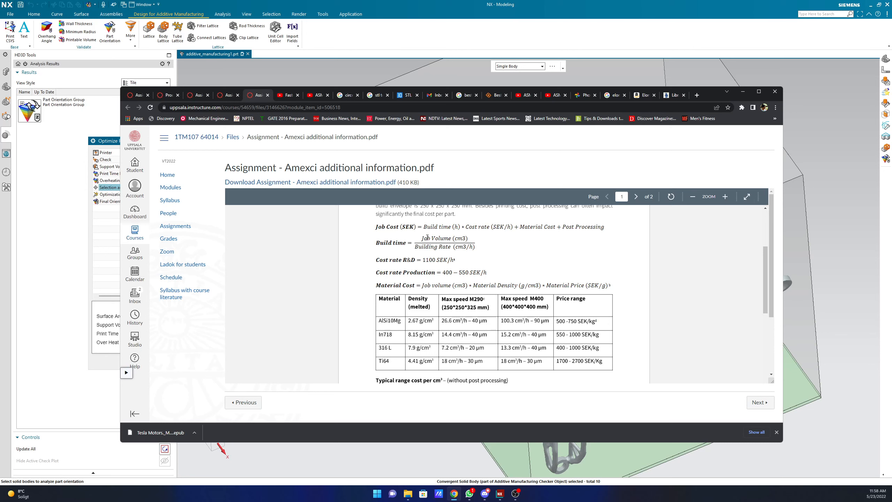
click(100, 299)
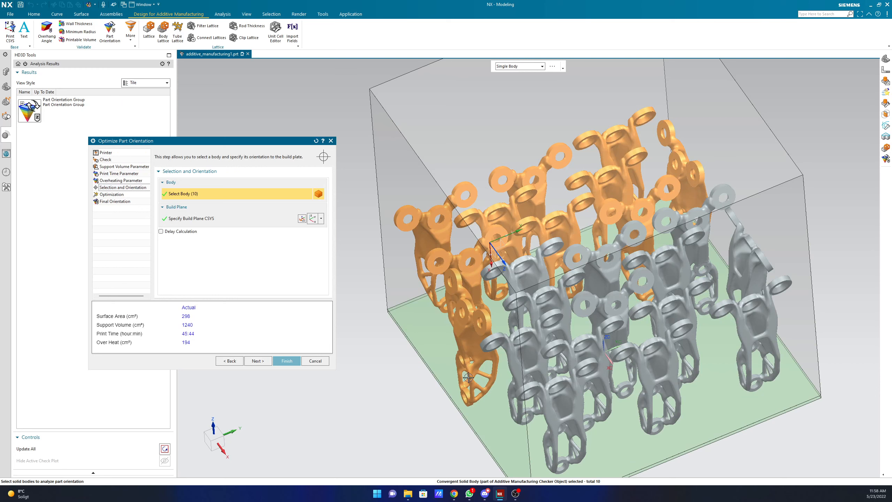
mouse_move(499, 494)
click(454, 494)
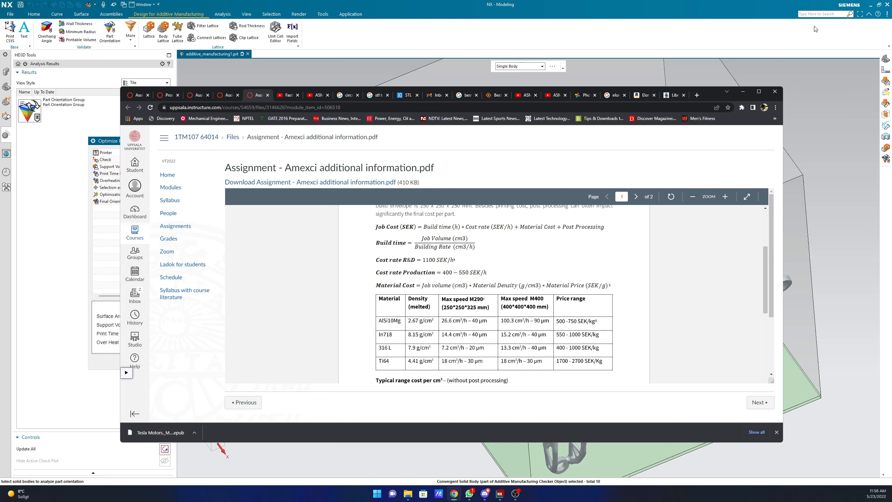
click(743, 91)
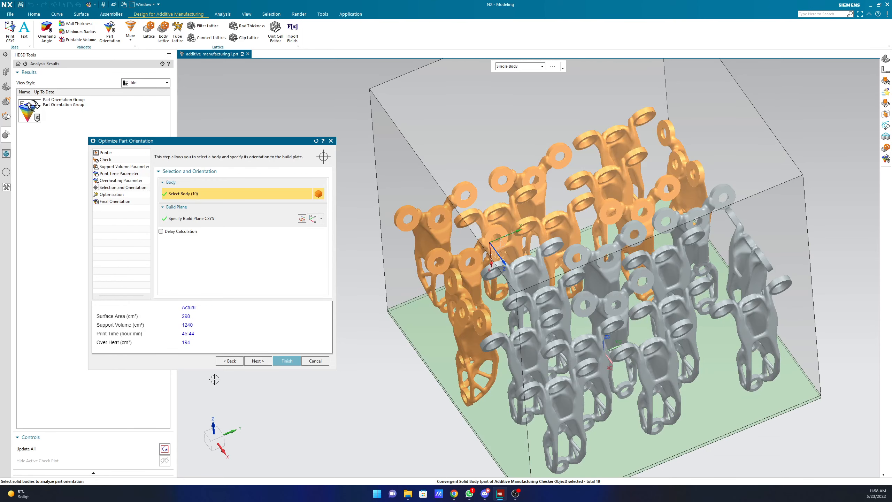
Review the job cost formulas, typical cost ranges and footnotes of the Amexci PDF in Chrome, and return to NX.
click(454, 495)
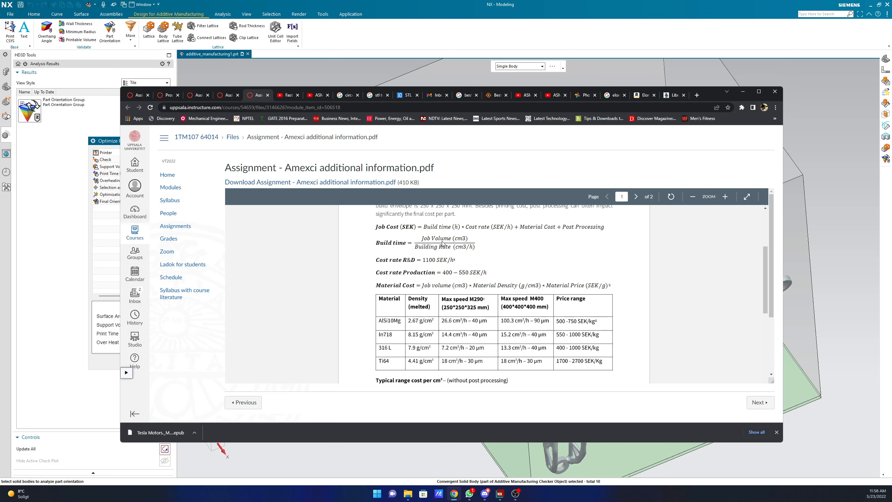
scroll(478, 322, down, 5)
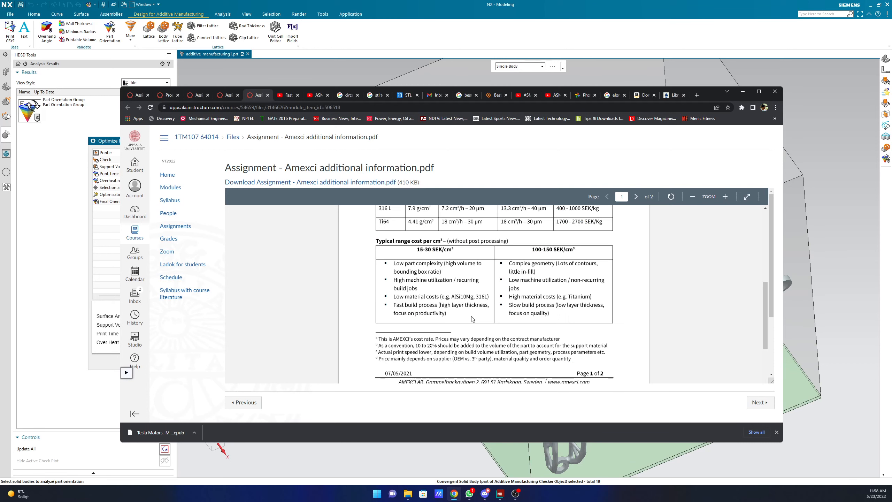
scroll(461, 291, down, 5)
scroll(460, 286, up, 10)
scroll(460, 287, up, 2)
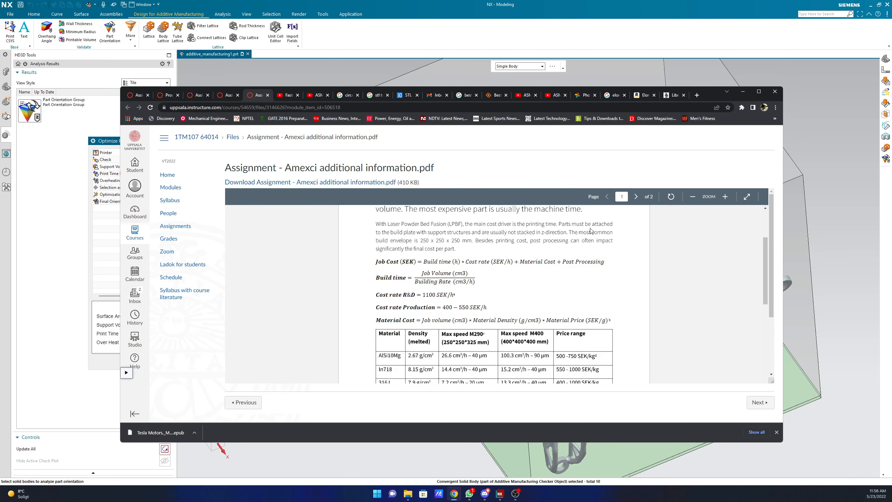
click(743, 91)
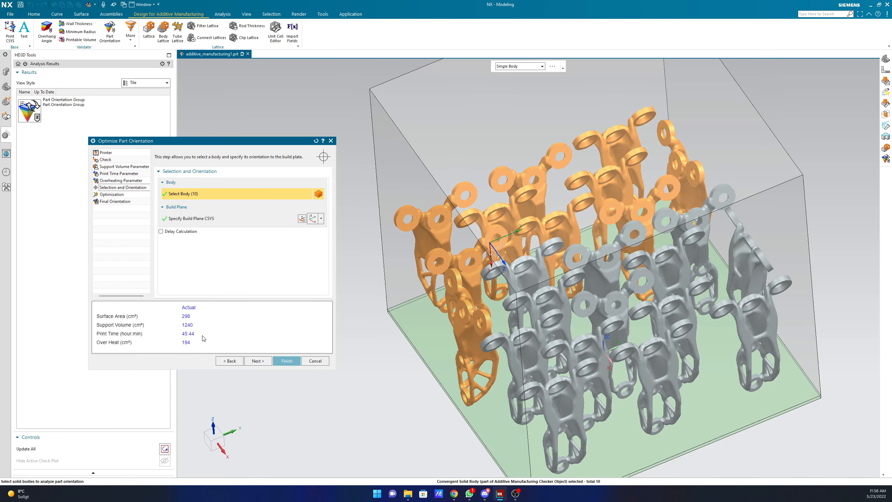
Cancel the part orientation optimization and inspect the nested bracket copies in the build tray from another angle.
click(315, 362)
scroll(519, 263, down, 5)
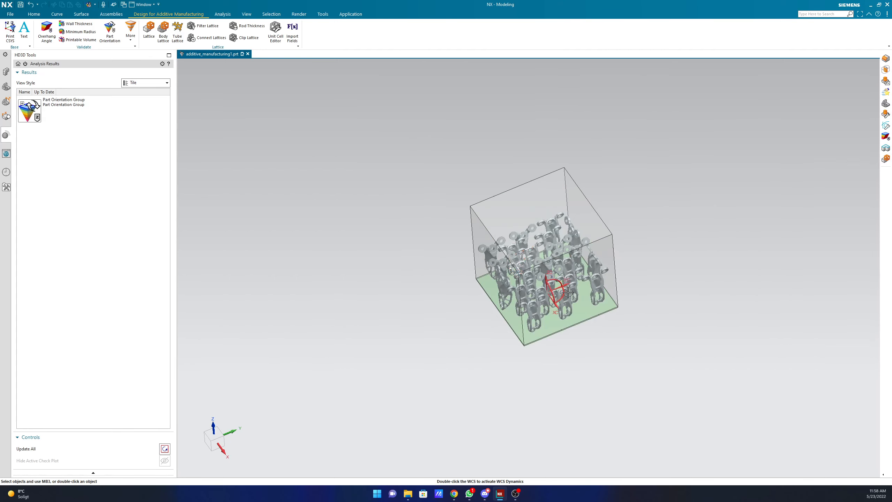
shift+middle_drag(571, 298, 482, 296)
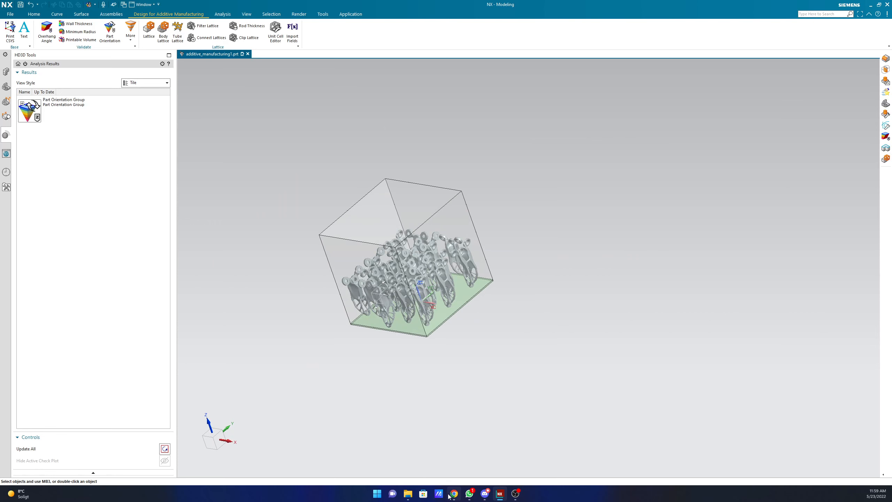
Review tasks 2 to 5 on orientation, distortion and layer thickness in Assignment - Amexci.pdf in Chrome, and return to NX.
click(456, 467)
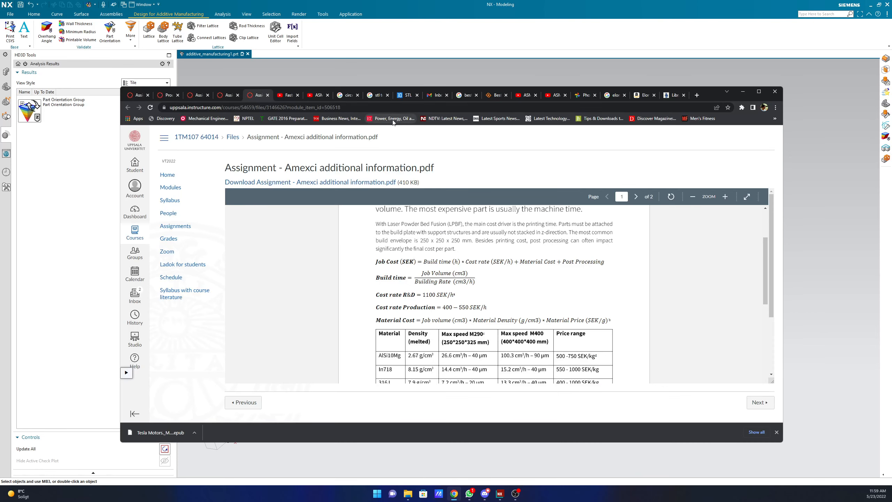
click(232, 95)
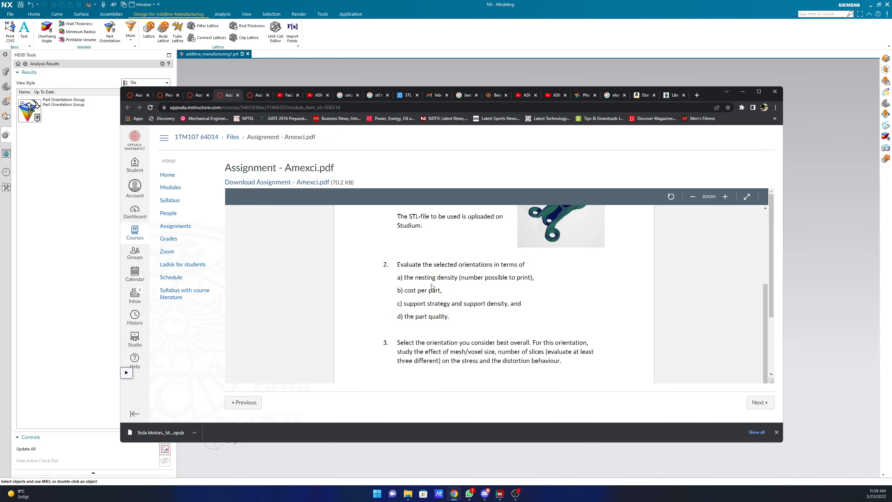
scroll(435, 332, down, 1)
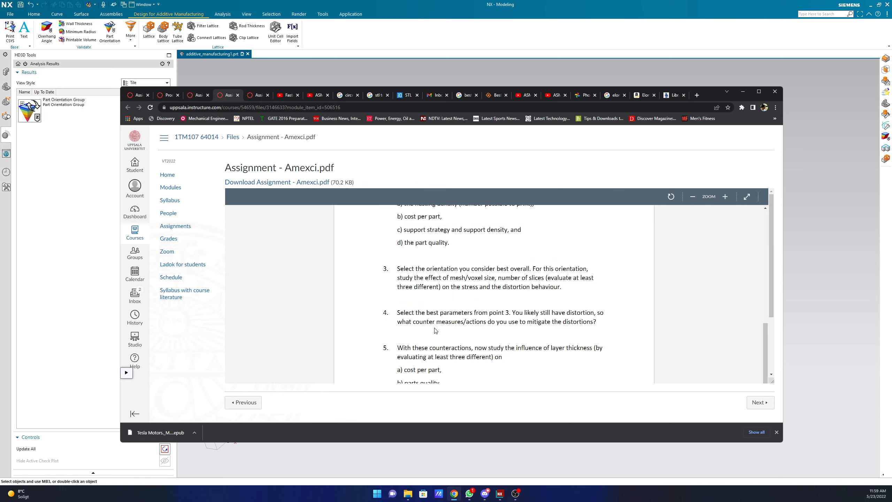
scroll(437, 320, up, 2)
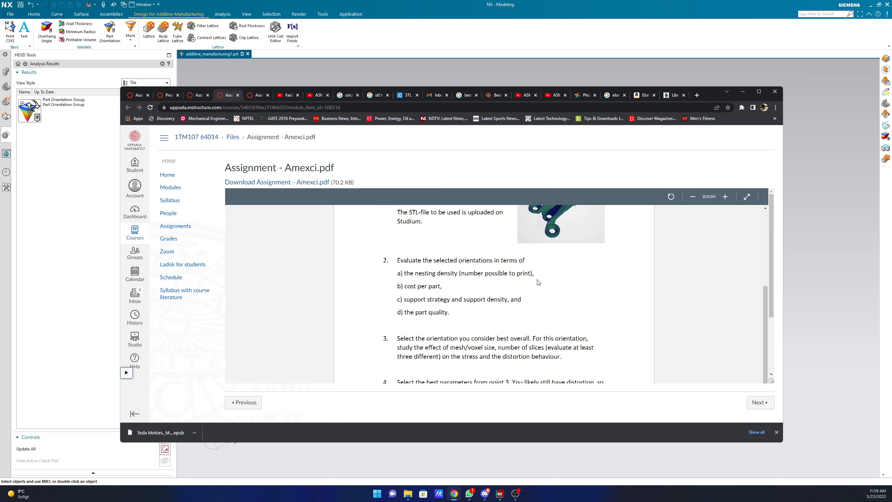
click(745, 91)
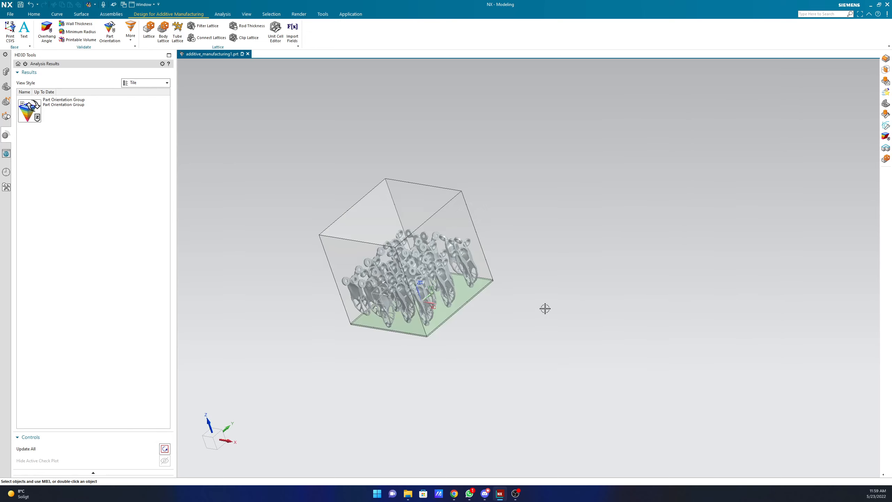
Examine the spacing and upright orientation of the nested bracket copies in the build tray from several angles.
middle_drag(544, 306, 521, 291)
scroll(440, 285, up, 5)
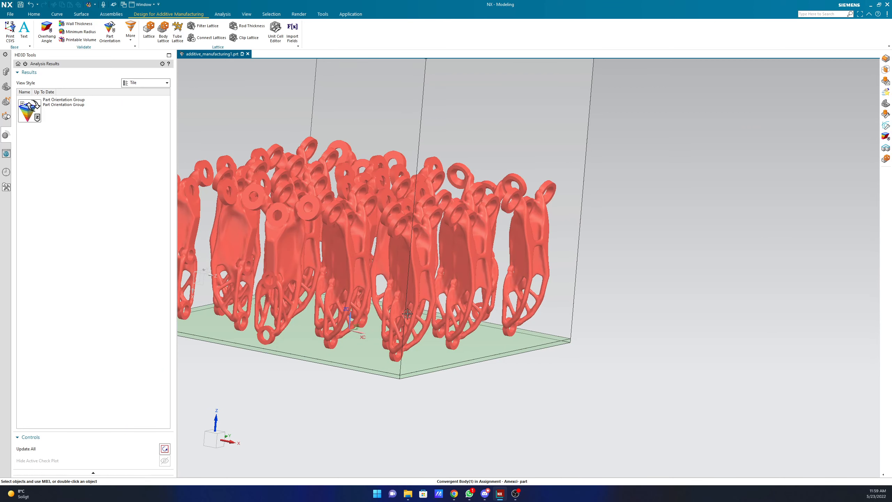
shift+middle_drag(412, 327, 567, 364)
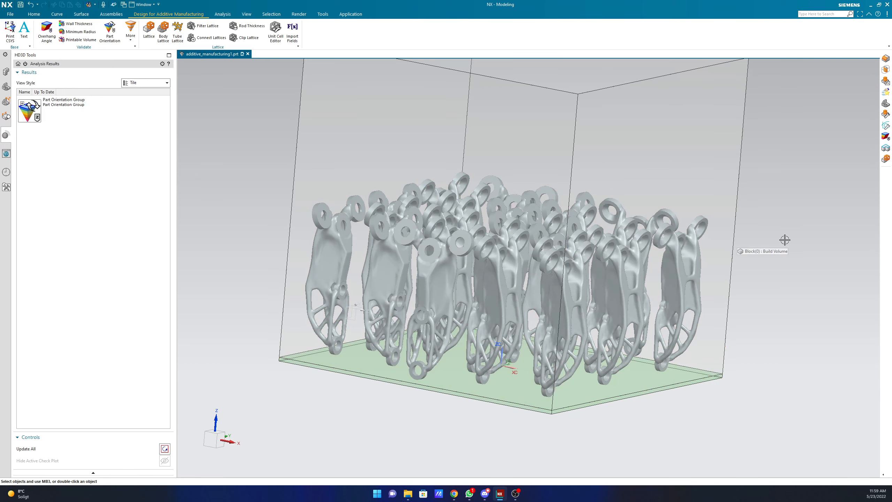
middle_drag(805, 213, 794, 221)
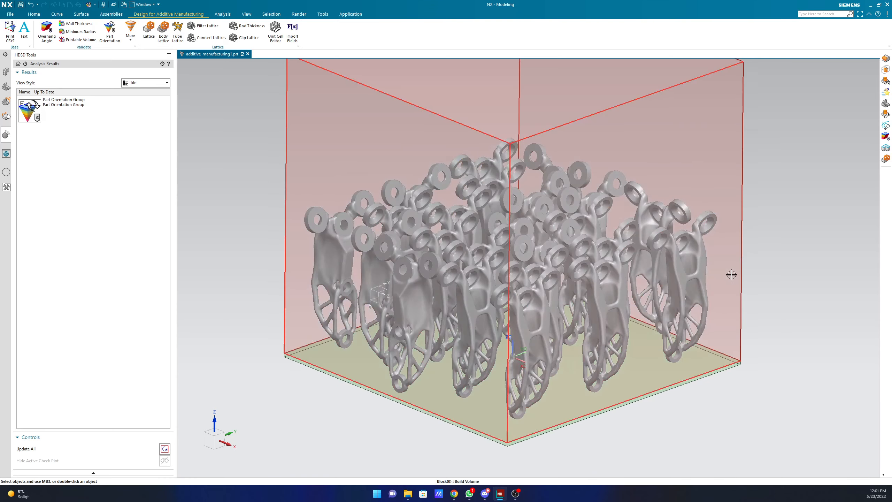
middle_drag(732, 275, 698, 265)
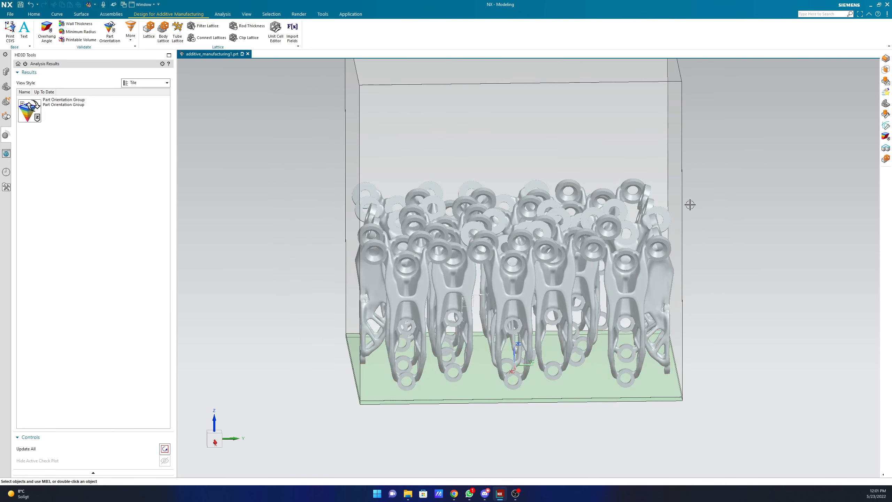
middle_drag(650, 287, 687, 281)
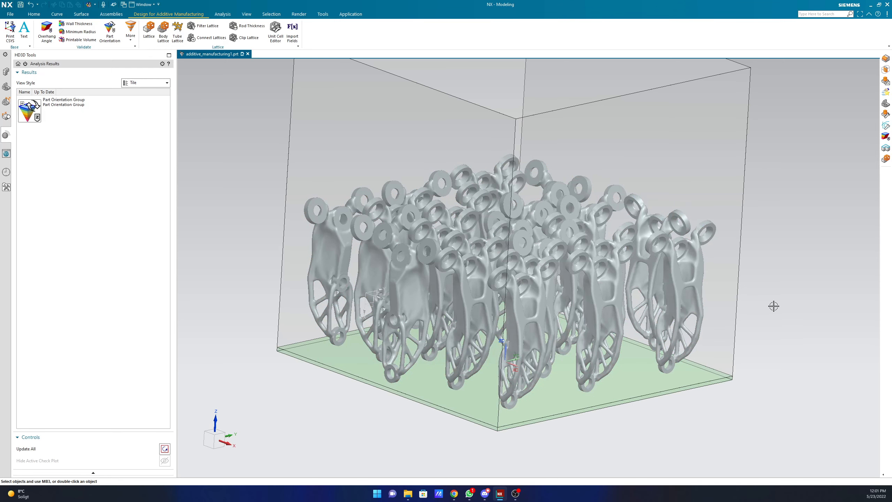
Recheck the orientation evaluation criteria under task 2 of Assignment - Amexci.pdf in Chrome, and return to NX.
key(alt+Tab)
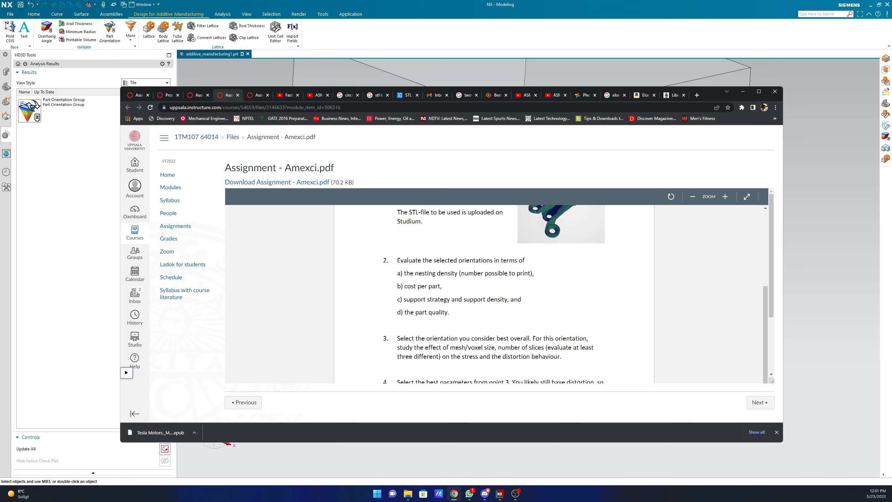
scroll(443, 325, down, 1)
scroll(444, 300, up, 1)
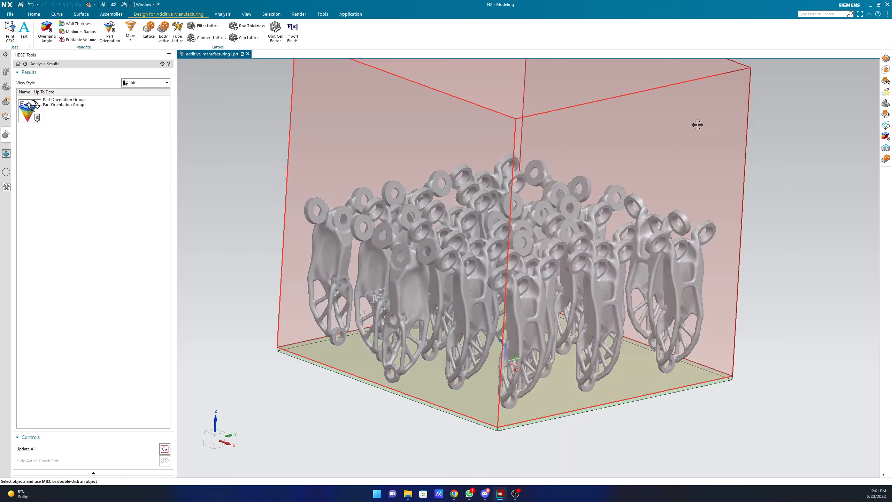
click(743, 91)
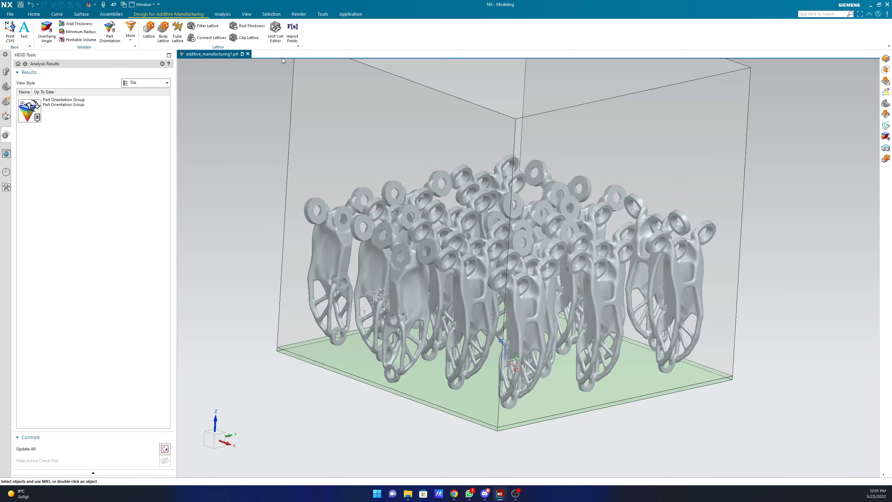
Close additive_manufacturing1.prt together with its components.
click(248, 53)
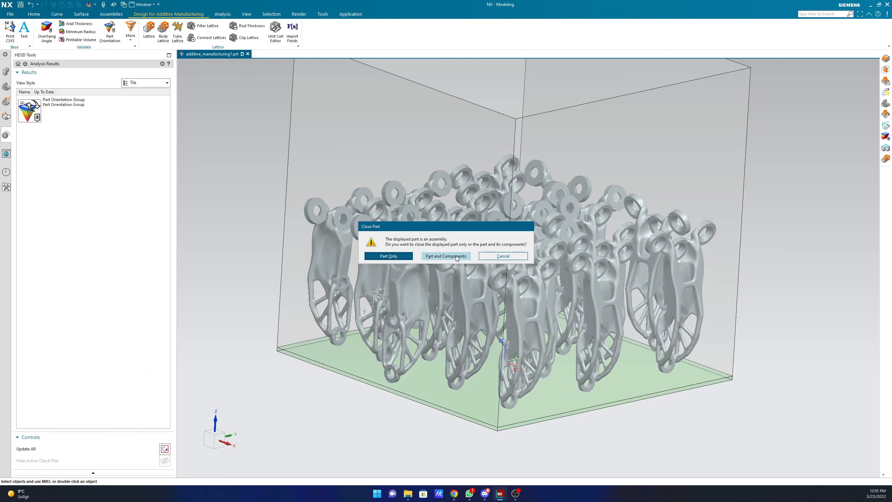
click(427, 259)
click(447, 259)
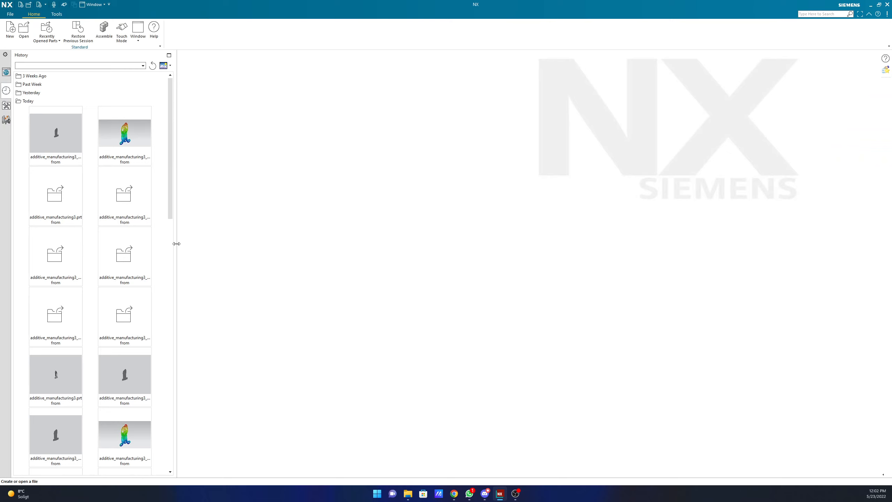
Create a new additive manufacturing file and select the STL-File Printer - Buildtray with the Printer Default profile.
click(11, 29)
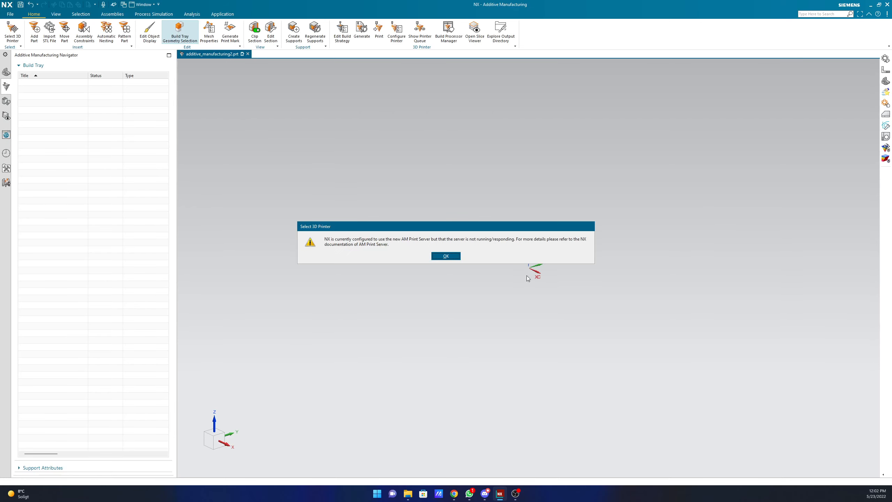
click(451, 257)
click(146, 160)
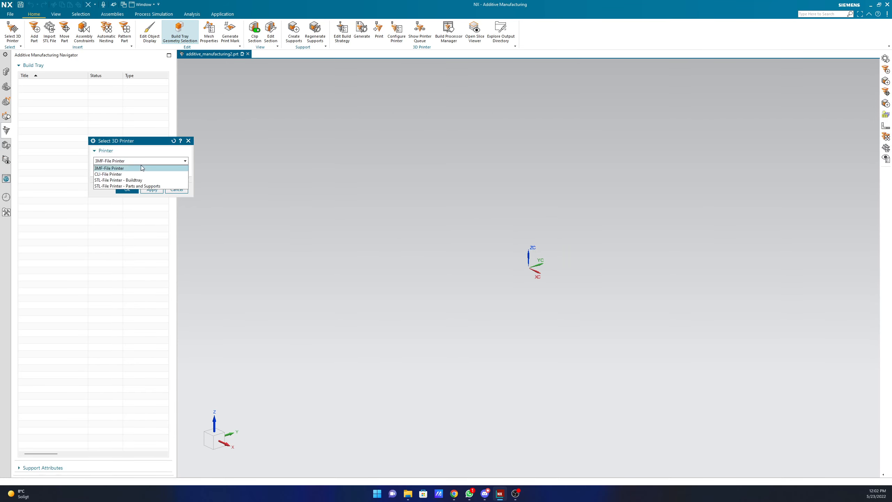
click(139, 181)
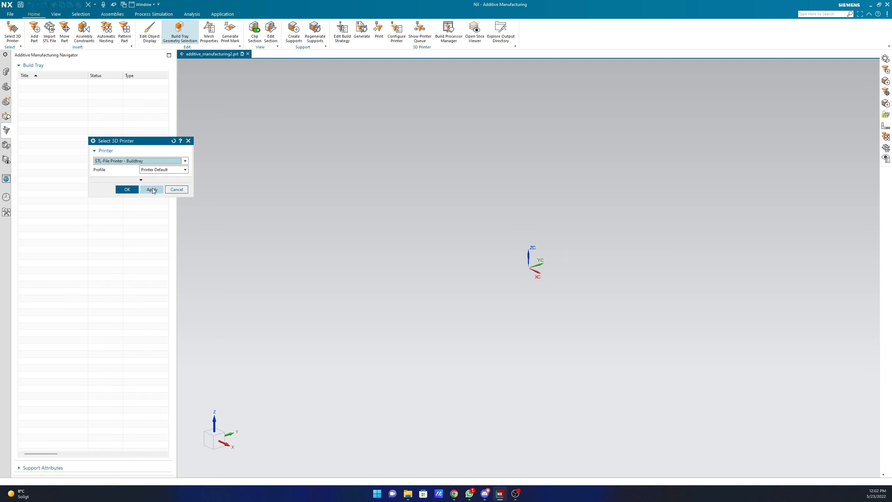
click(152, 190)
click(124, 191)
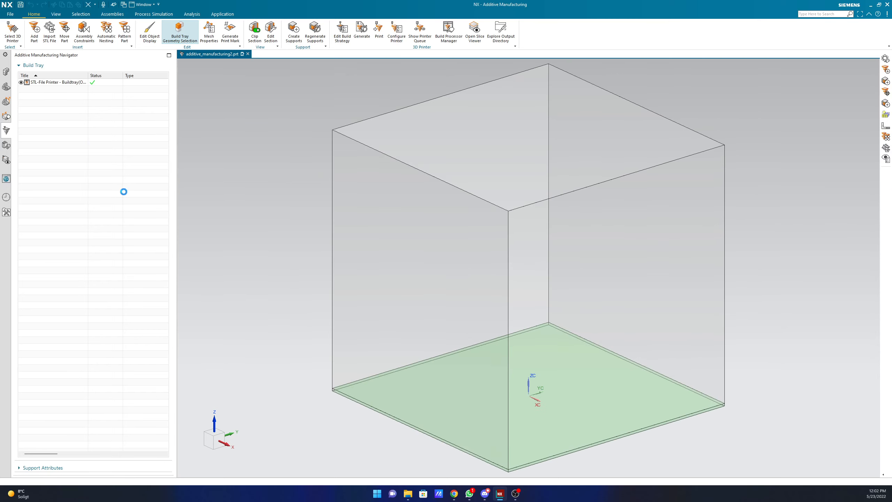
Import the Amexci part's STL file into the empty build tray.
click(36, 38)
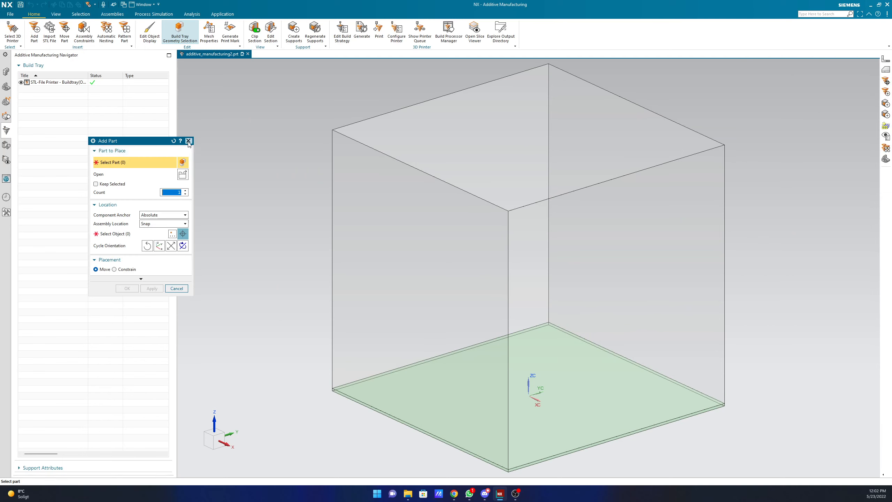
click(189, 140)
click(50, 32)
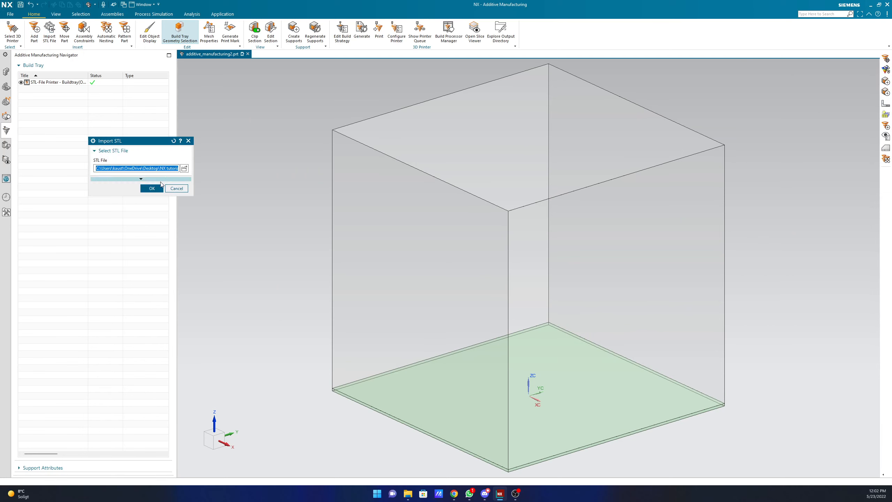
click(151, 189)
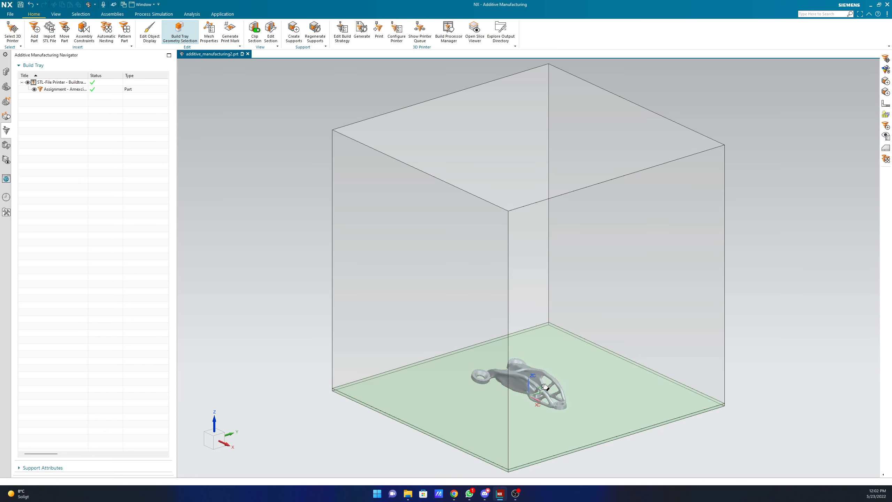
shift+middle_drag(538, 383, 574, 339)
click(210, 438)
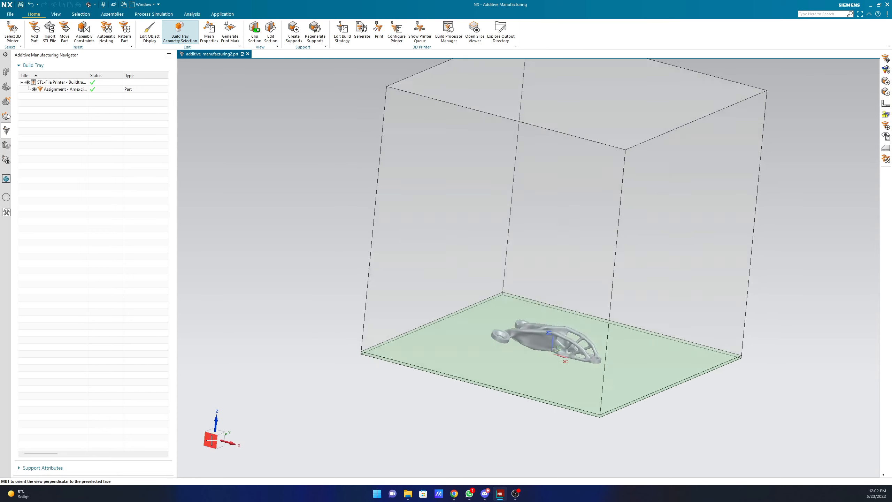
scroll(488, 332, up, 3)
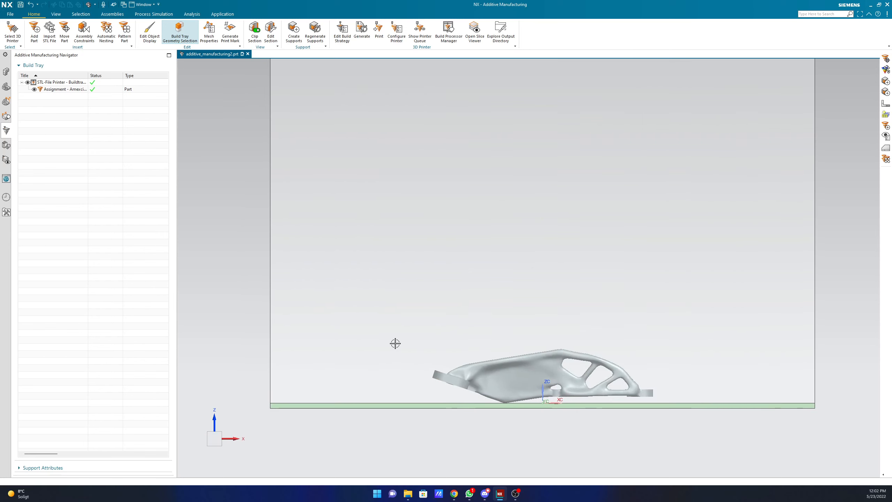
click(64, 33)
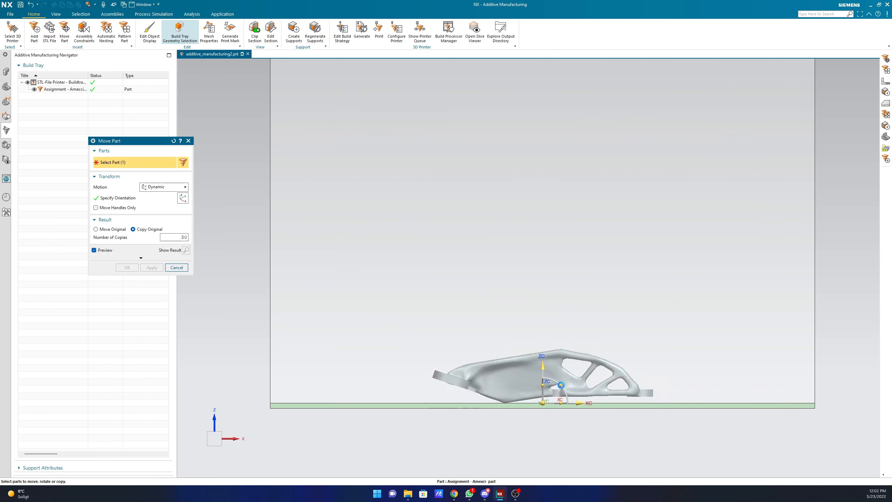
click(561, 385)
click(561, 359)
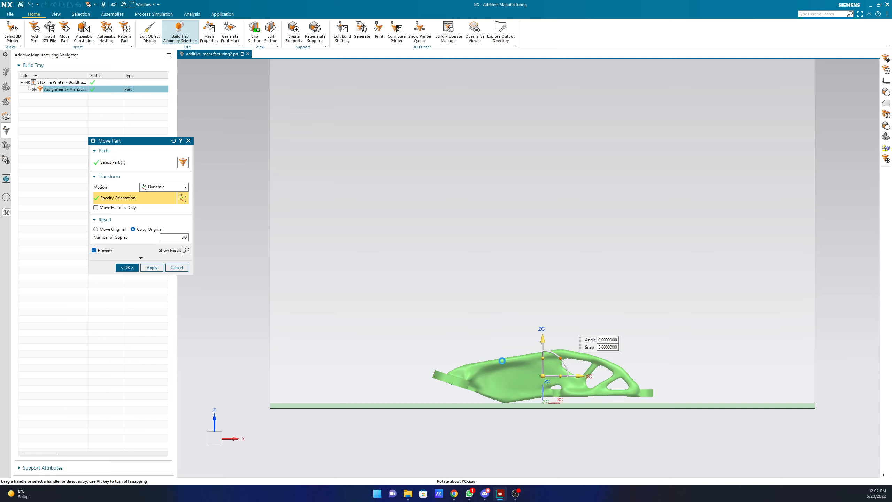
drag(555, 359, 525, 358)
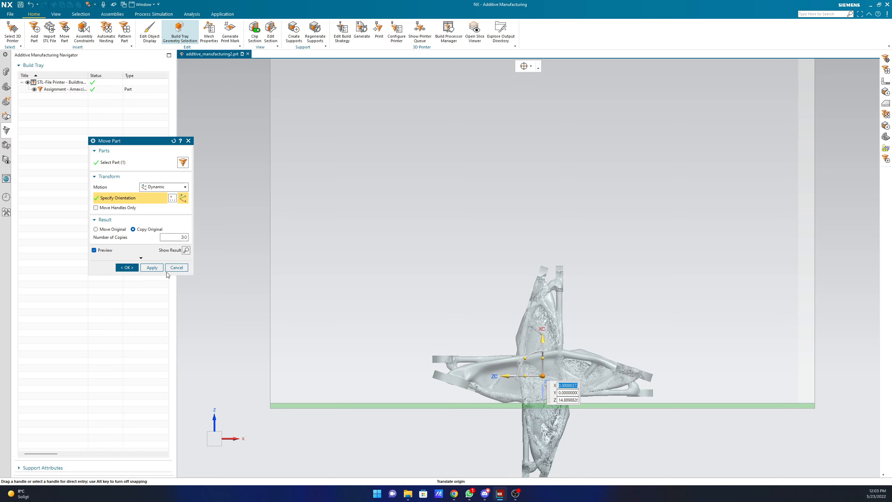
click(176, 267)
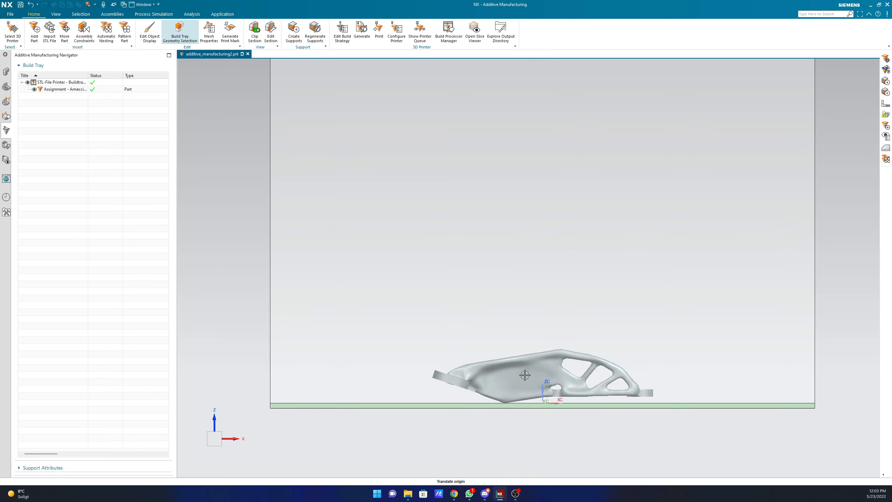
Rotate the original bracket by -90 degrees about the YC axis with Move Part, using Move Original instead of copying.
click(525, 375)
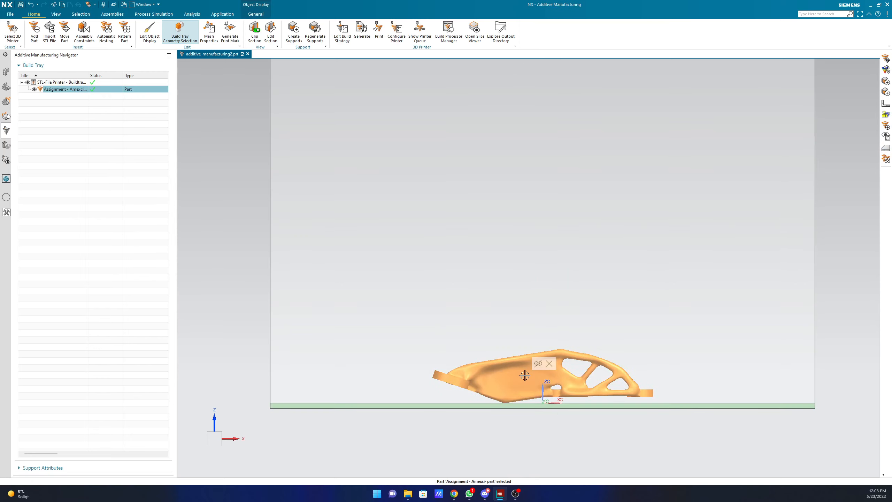
click(64, 30)
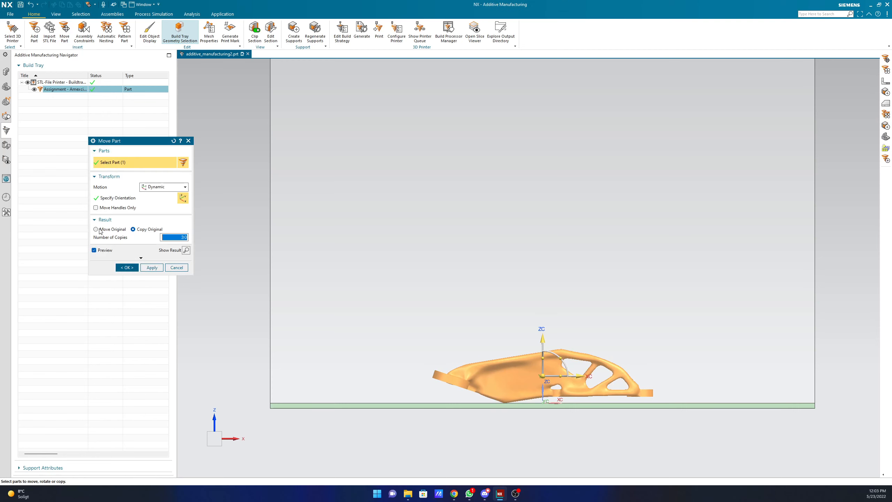
click(96, 229)
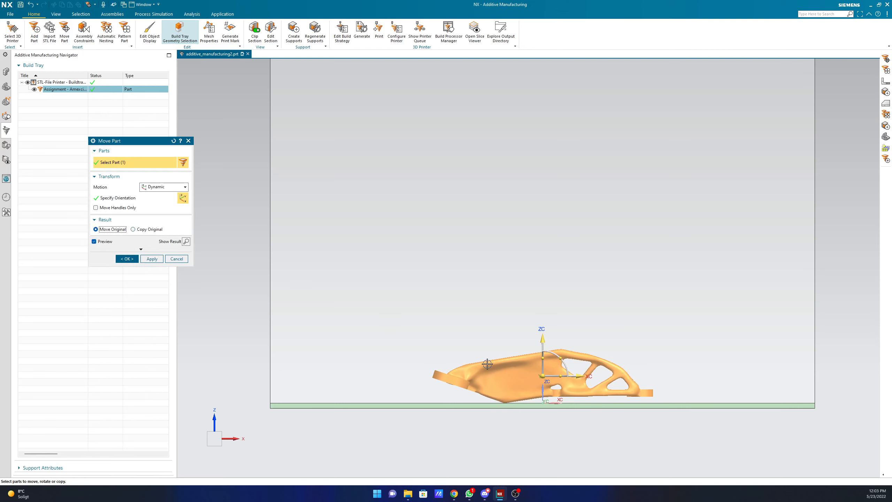
drag(560, 358, 507, 340)
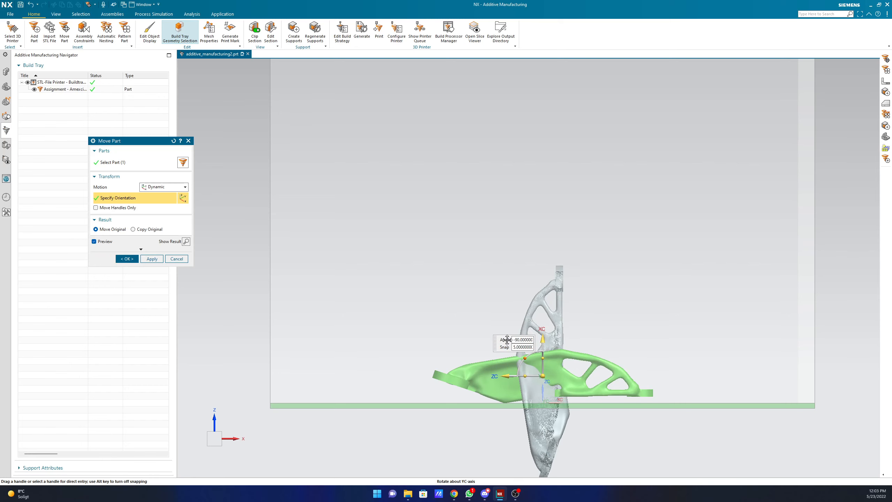
click(543, 376)
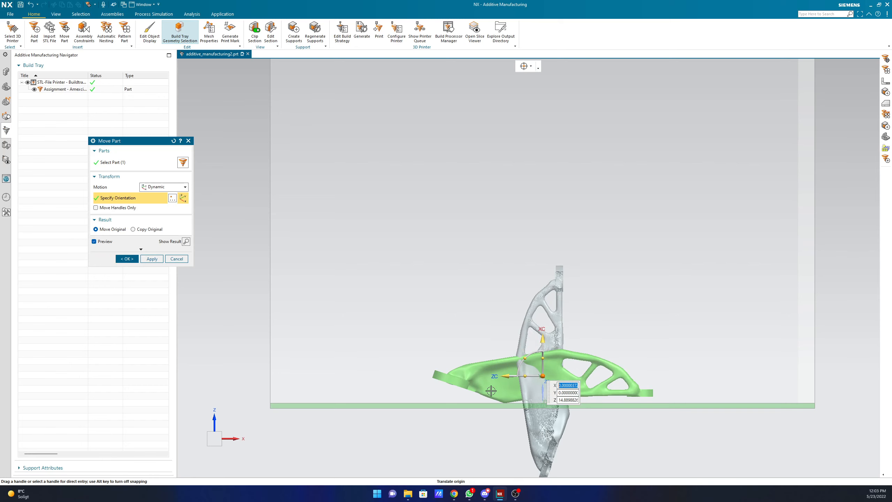
click(151, 259)
Move the upright bracket up along the ZC axis until it sits just above the build plate.
click(540, 368)
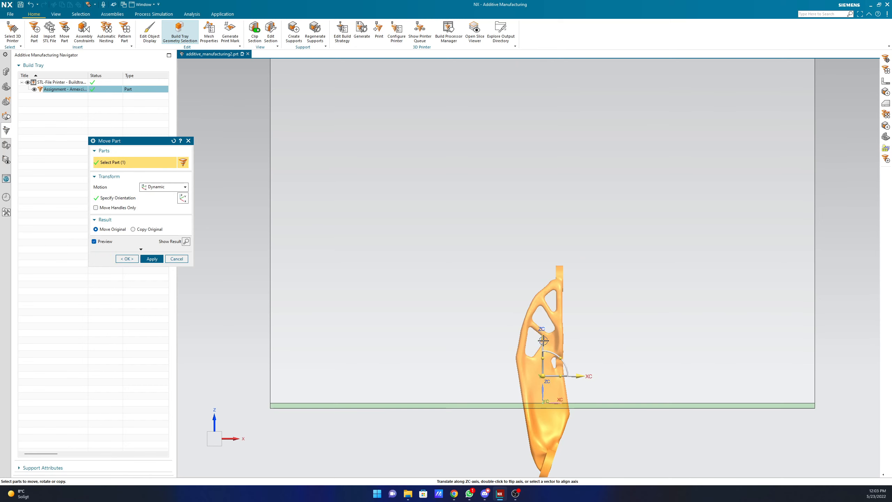
drag(544, 341, 541, 253)
click(151, 258)
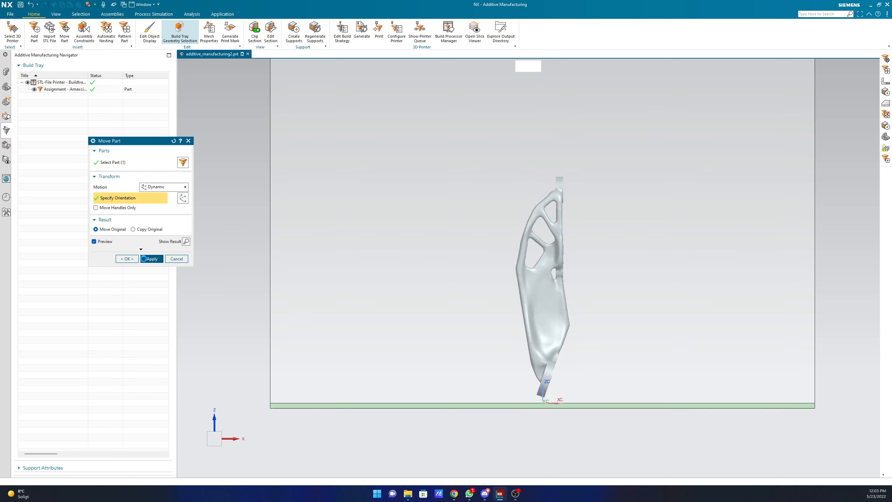
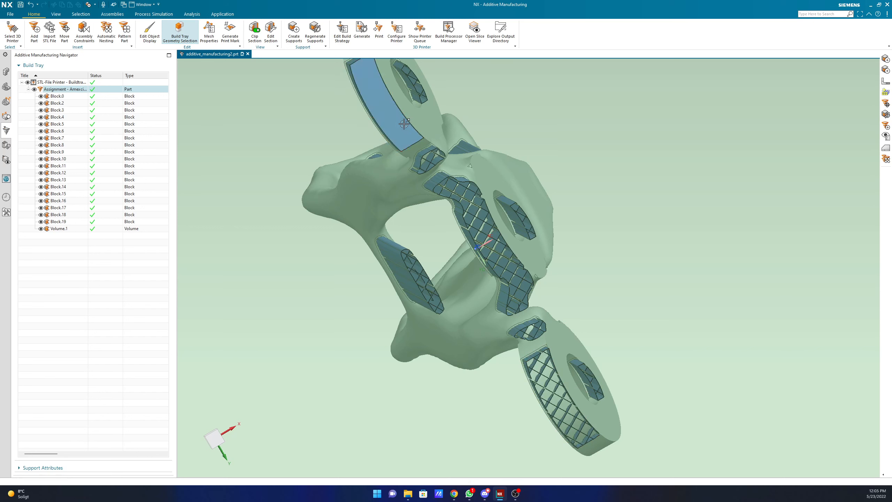
Change the Block.0 support beneath the bracket's lower outer ring from block to Volume type, keeping the Printer Default profiles.
middle_drag(449, 188, 521, 329)
scroll(534, 353, up, 3)
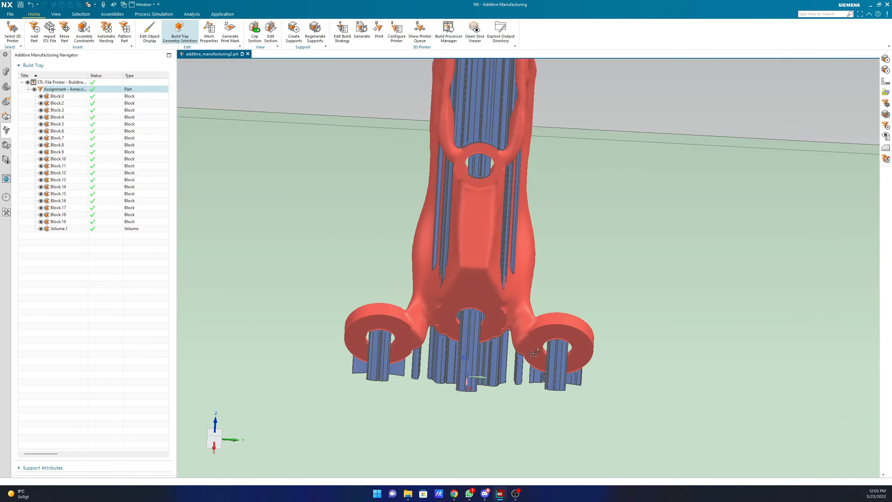
click(576, 376)
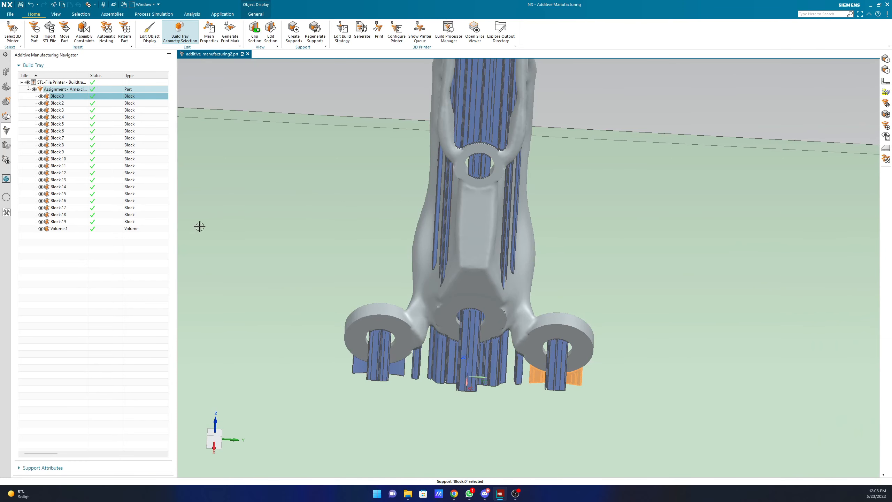
right_click(573, 371)
click(589, 384)
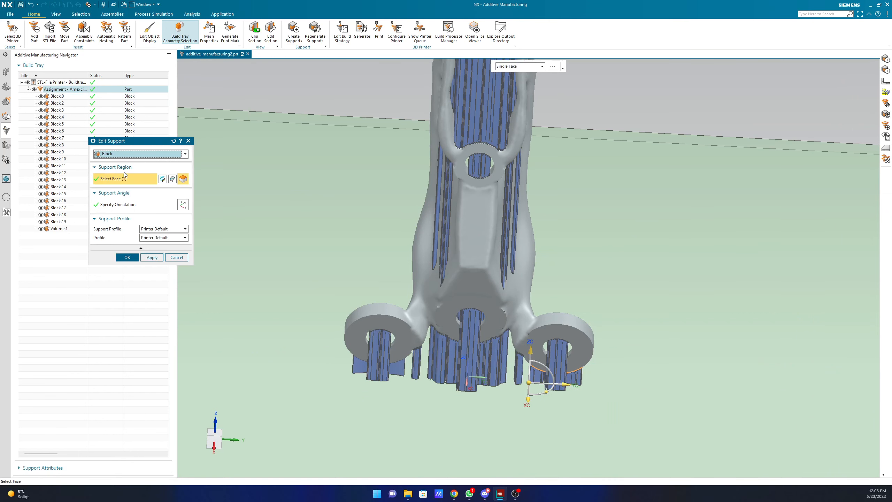
click(132, 154)
click(122, 190)
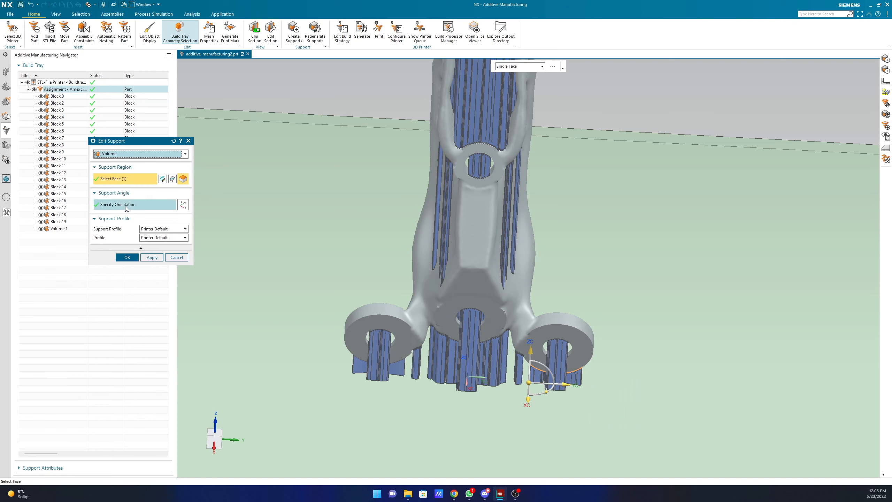
click(128, 256)
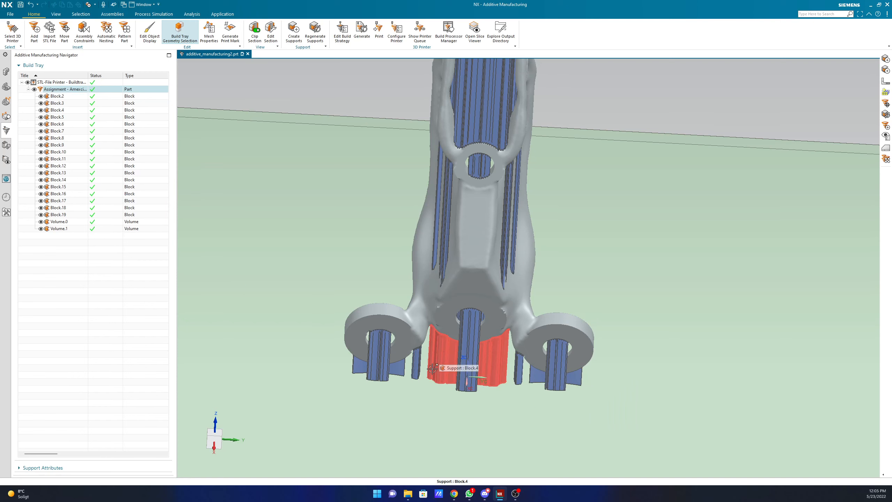
middle_drag(519, 391, 542, 356)
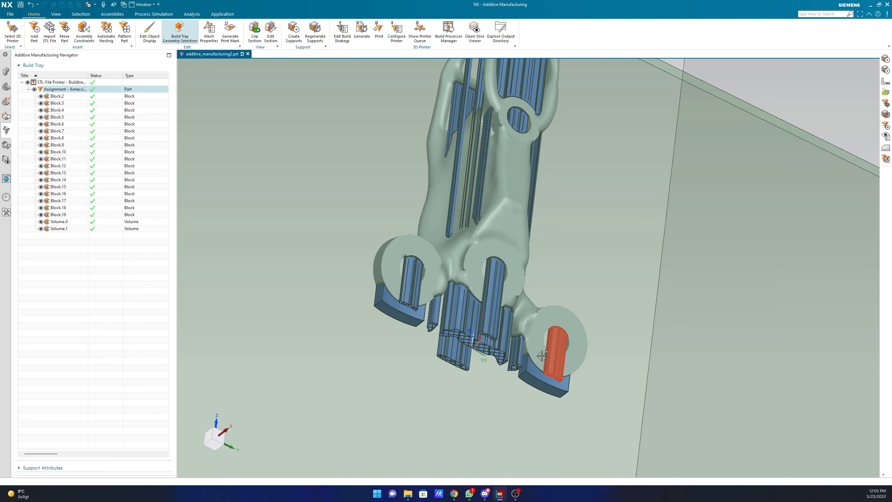
right_click(409, 277)
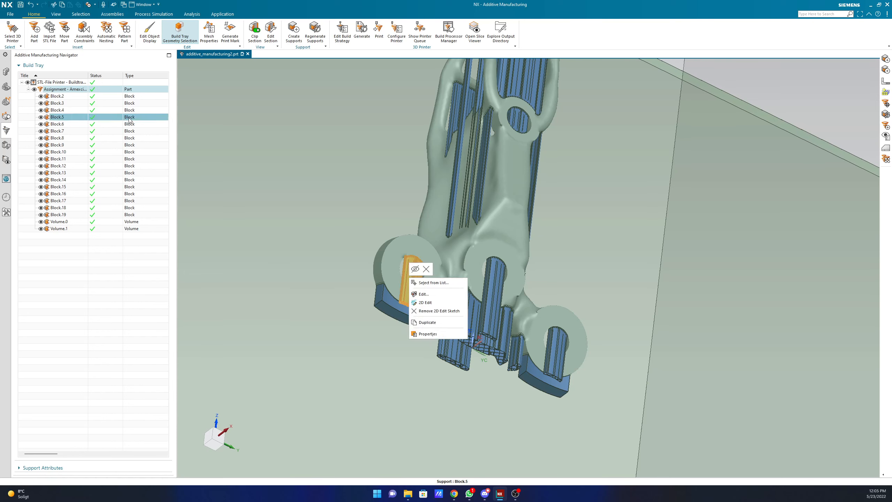
click(64, 118)
right_click(55, 116)
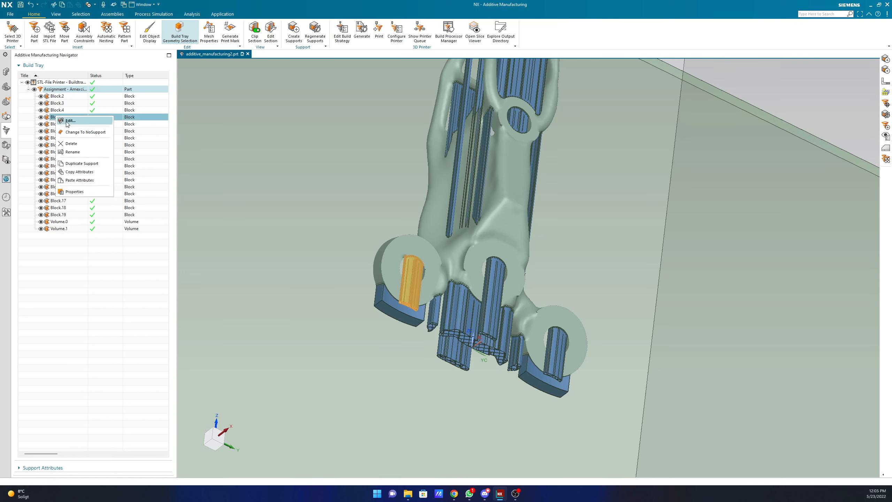
click(66, 123)
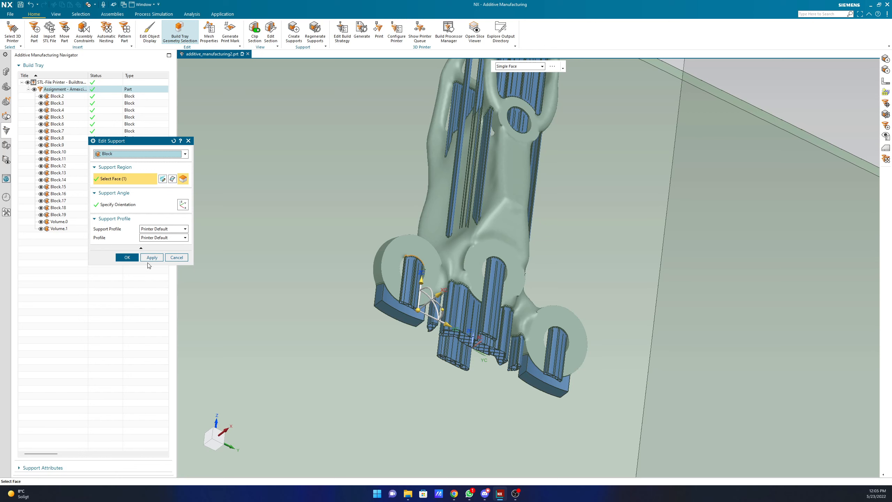
click(175, 257)
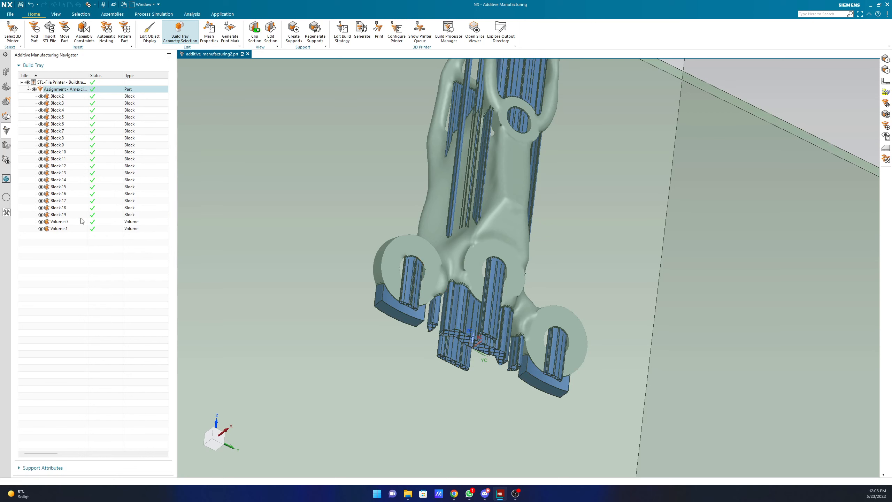
Clear the Volume.1 selection and hide the STL-File Printer build tray around the part.
click(63, 228)
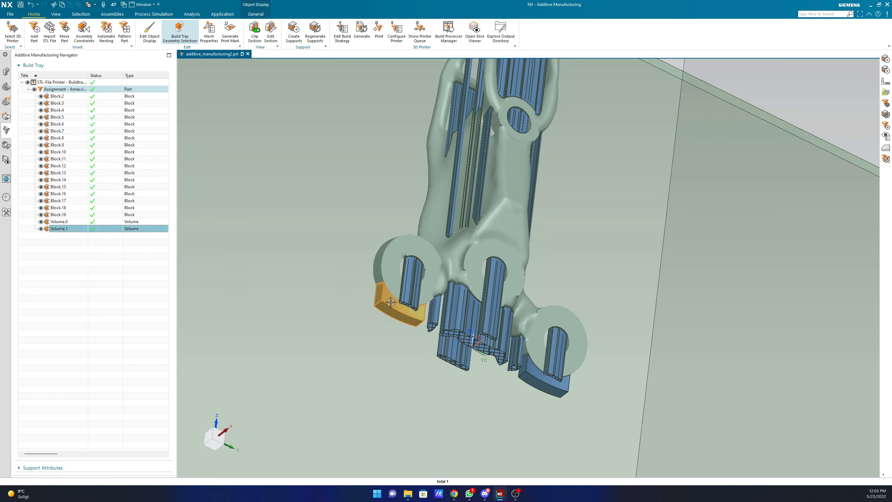
key(Escape)
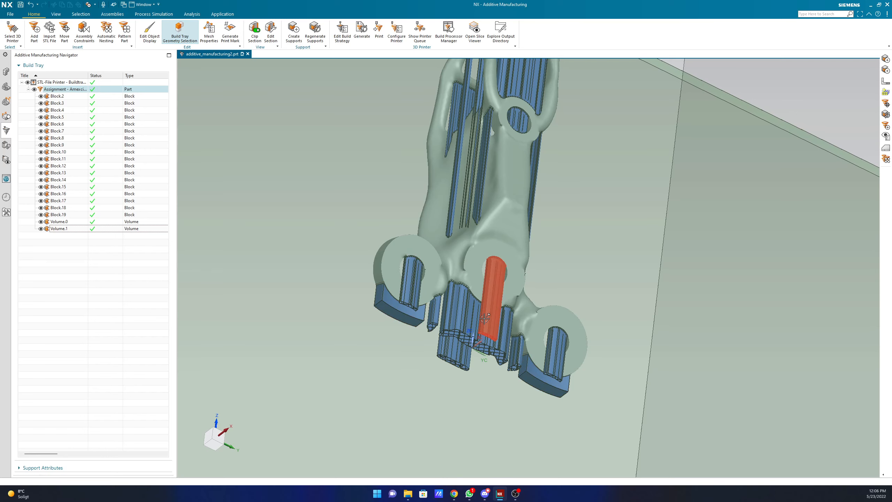
scroll(490, 326, down, 5)
middle_drag(494, 217, 529, 282)
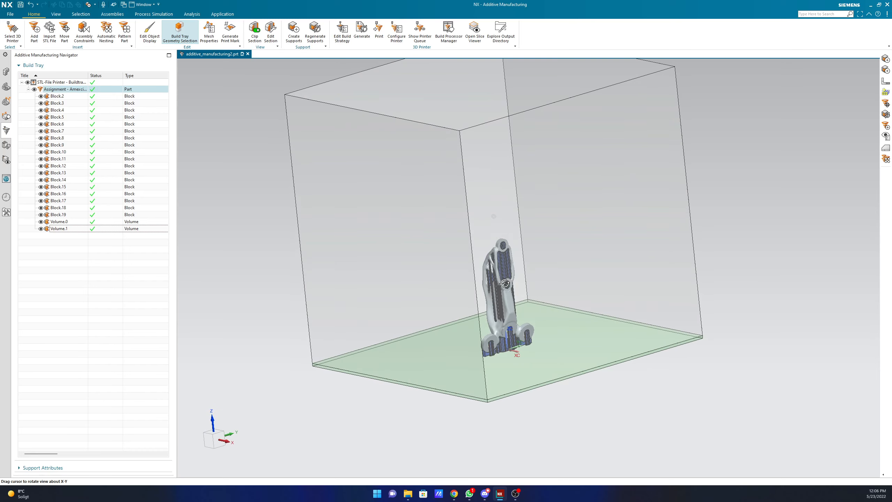
click(28, 82)
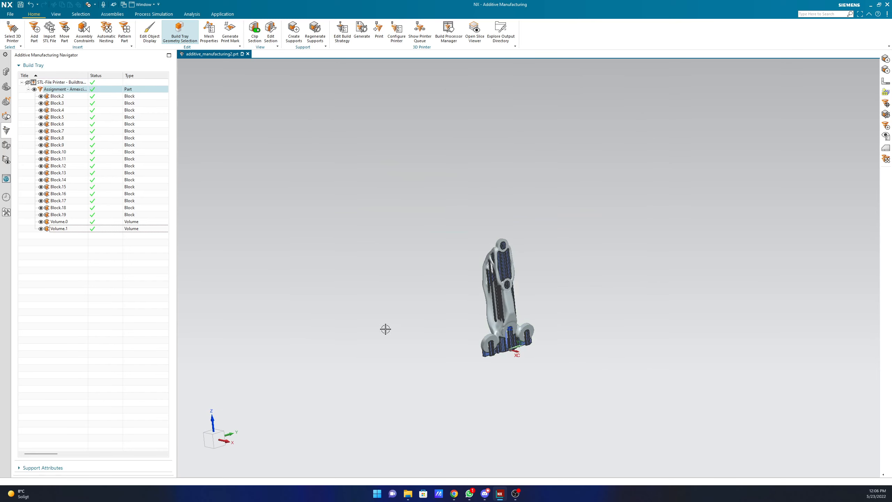
Examine the supports beneath the rings and inside the upper openings of the part from several angles.
scroll(504, 272, up, 3)
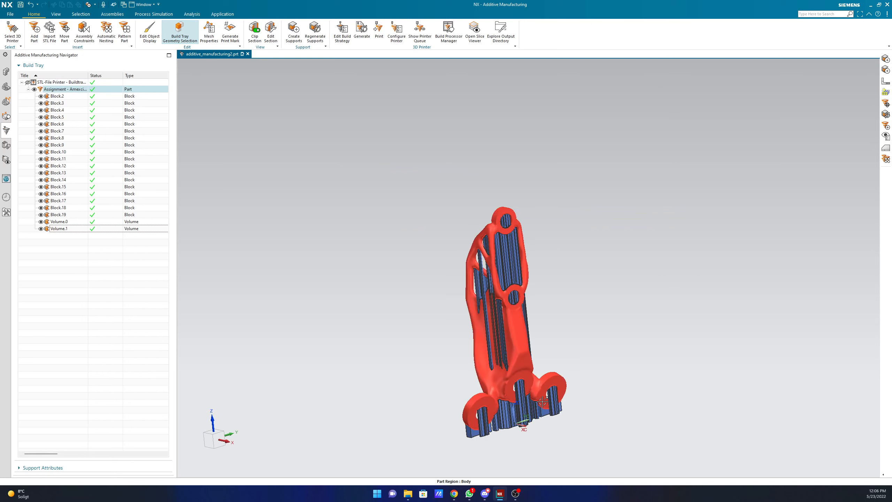
shift+middle_drag(600, 342, 546, 282)
scroll(506, 270, up, 2)
mouse_move(486, 278)
middle_down()
mouse_move(504, 283)
mouse_move(487, 266)
mouse_move(486, 282)
middle_up()
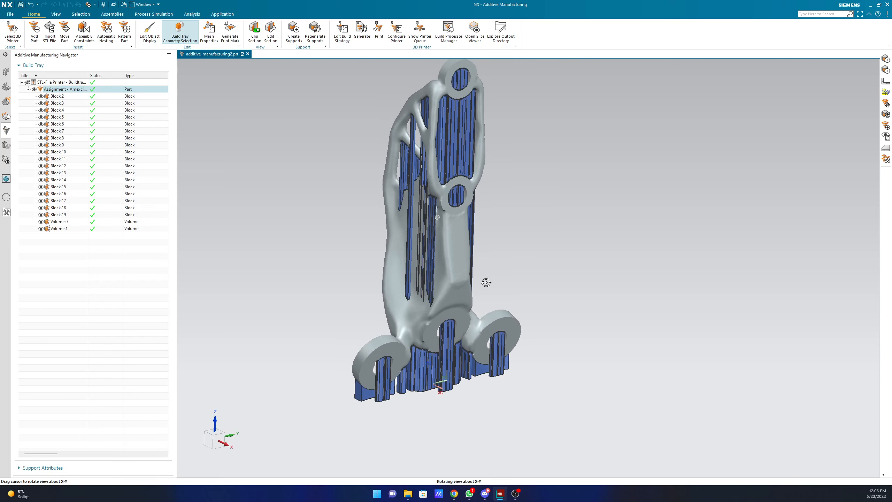
scroll(481, 366, up, 2)
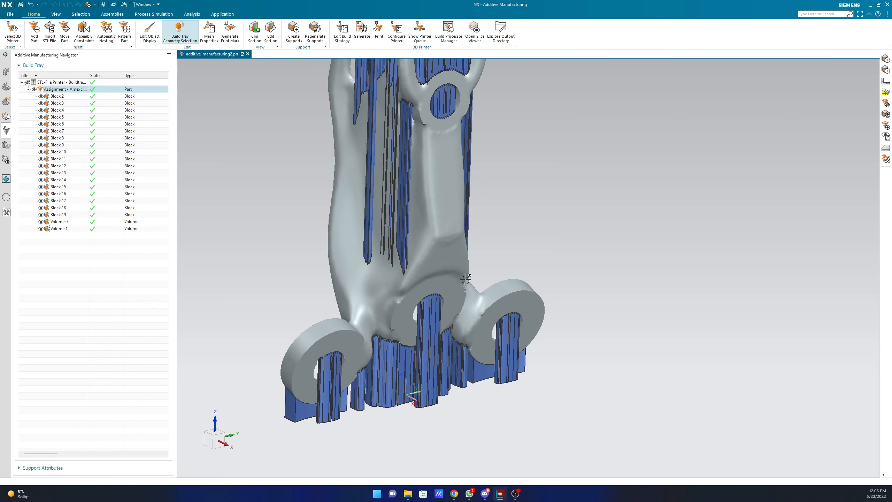
scroll(412, 121, down, 3)
shift+middle_drag(418, 123, 456, 237)
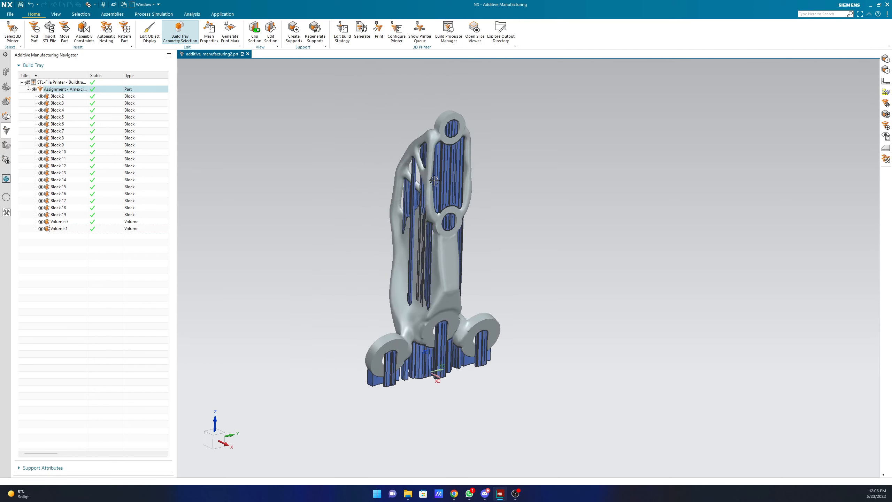
scroll(432, 180, up, 3)
middle_drag(430, 208, 442, 231)
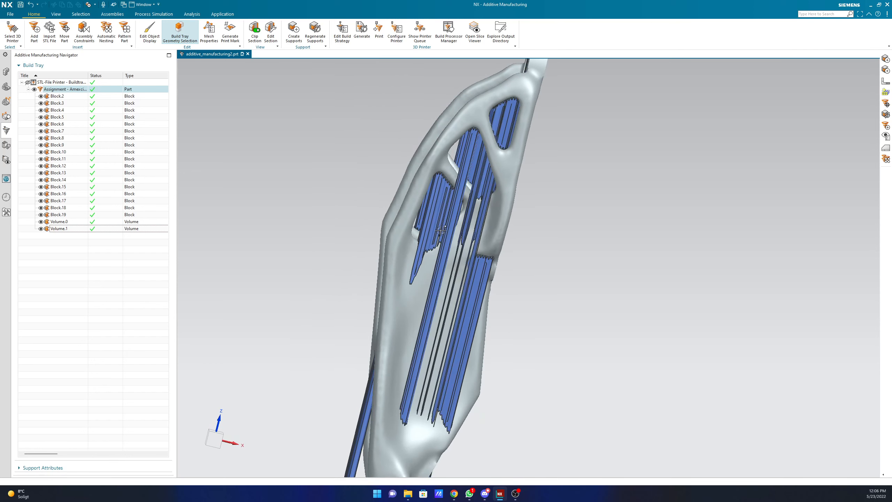
click(432, 215)
right_click(433, 217)
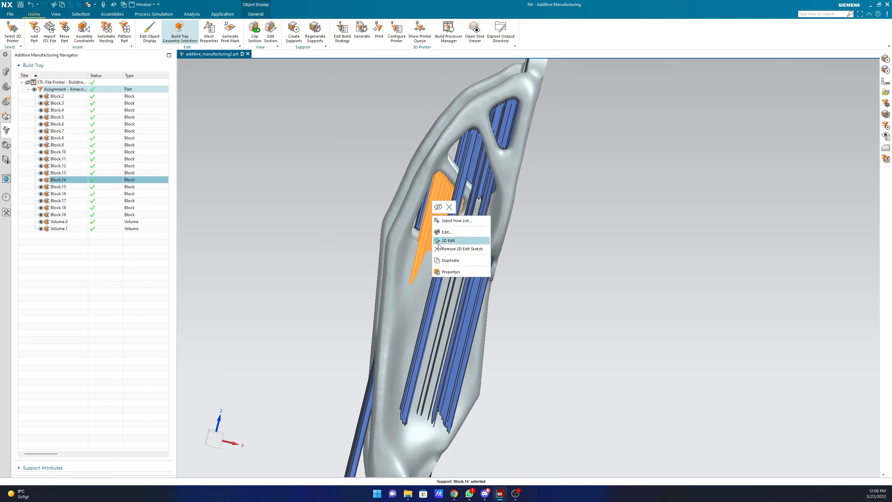
click(585, 226)
click(594, 224)
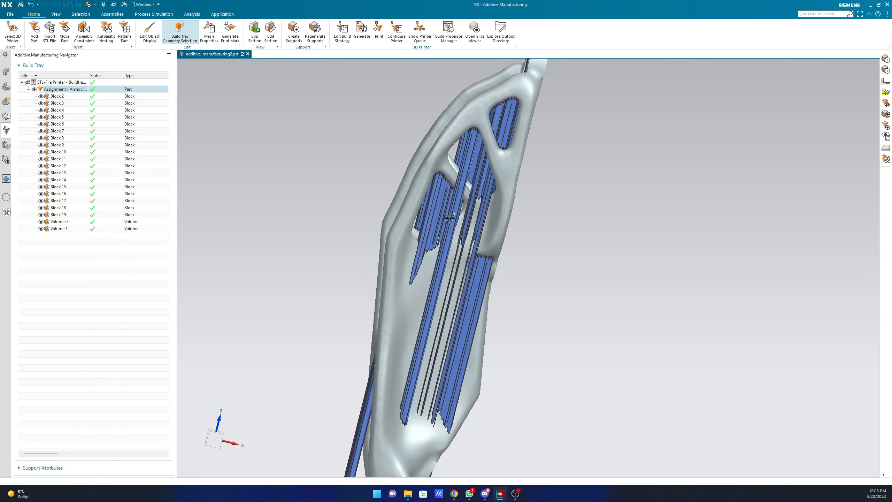
Generate a simulation support for the Block.14 support, close the report, and clear the simulation supports.
click(433, 207)
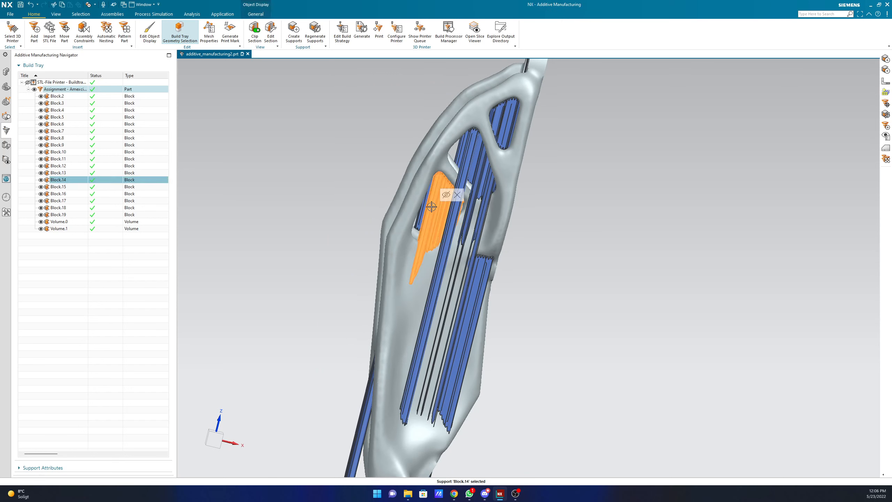
click(154, 15)
click(23, 30)
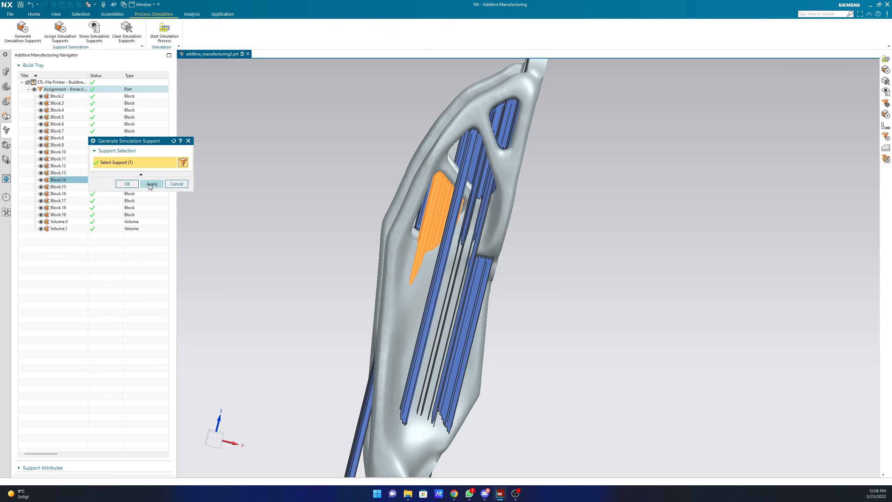
click(151, 183)
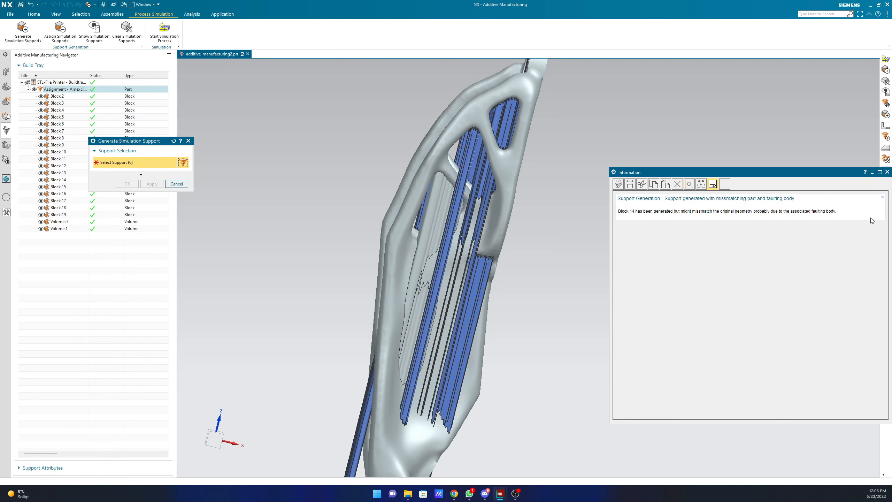
click(888, 172)
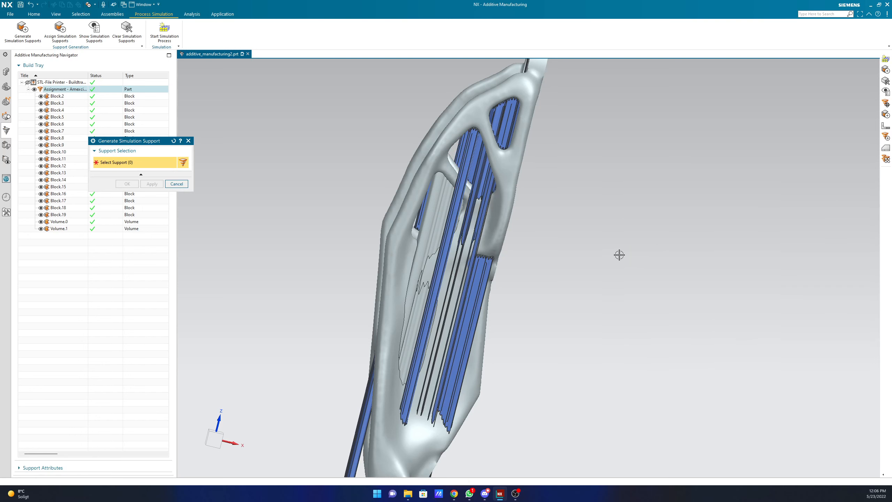
click(176, 184)
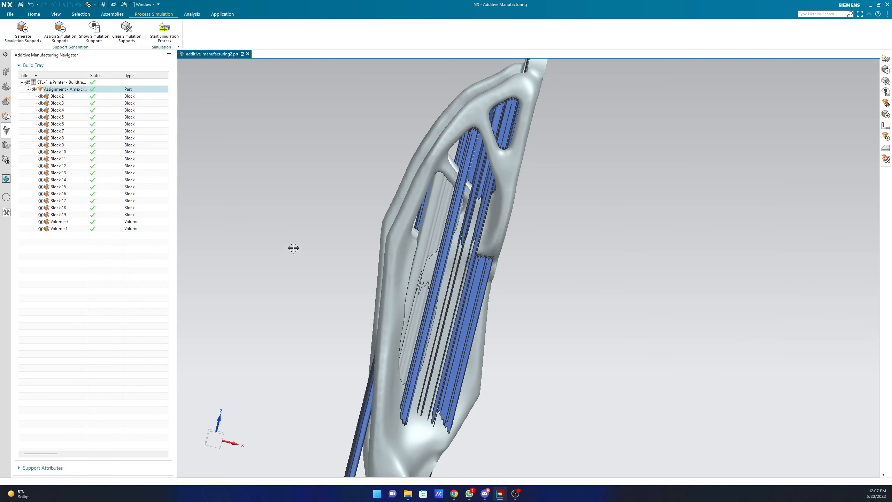
click(128, 29)
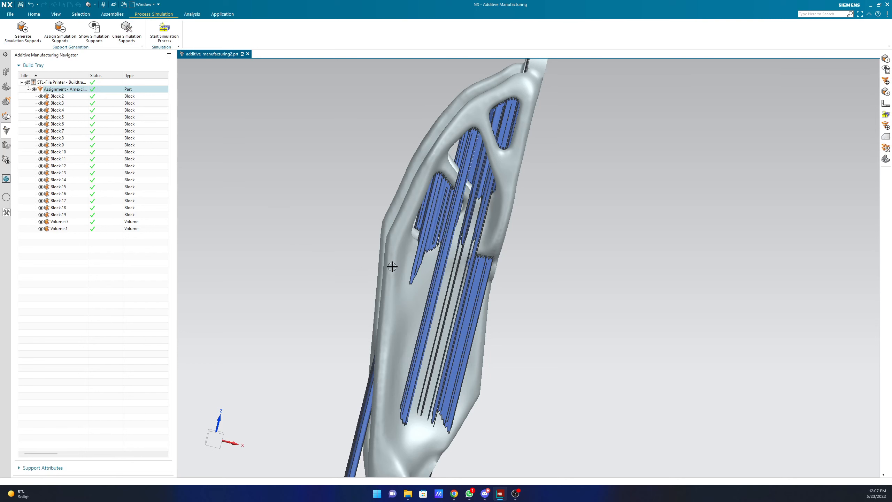
Try to edit the Block.14 support by placing its orientation origin on the support itself.
right_click(429, 217)
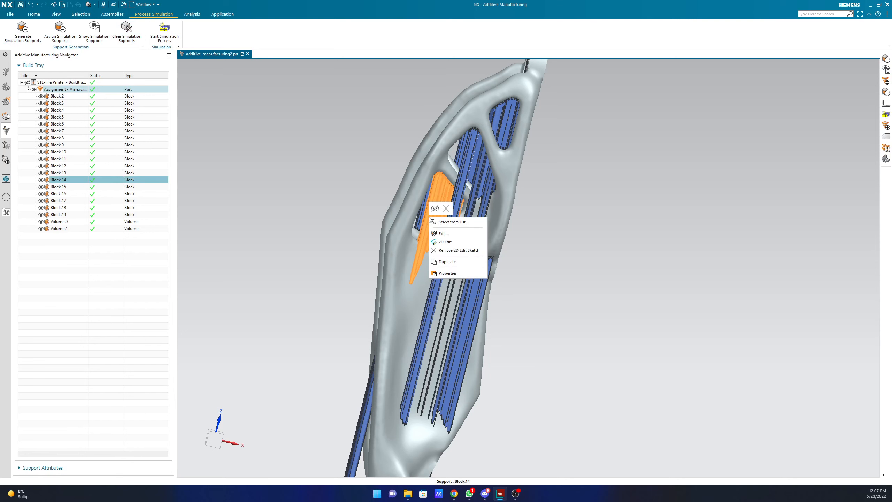
click(439, 234)
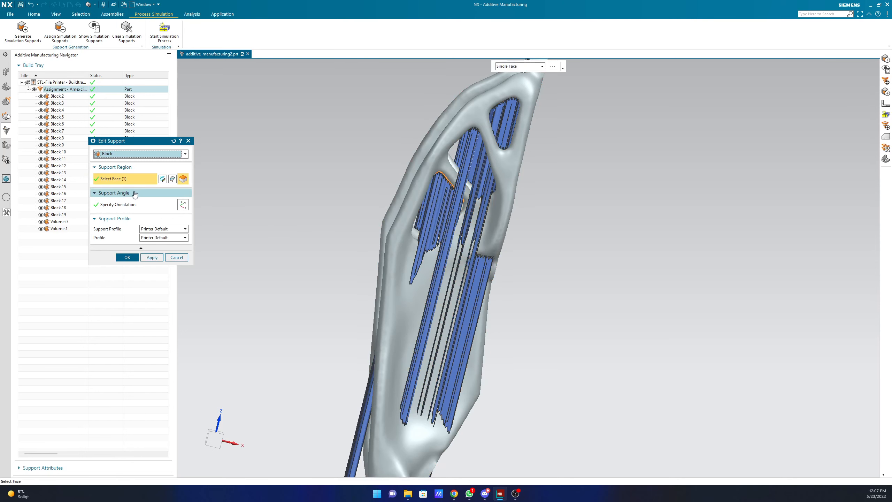
click(141, 248)
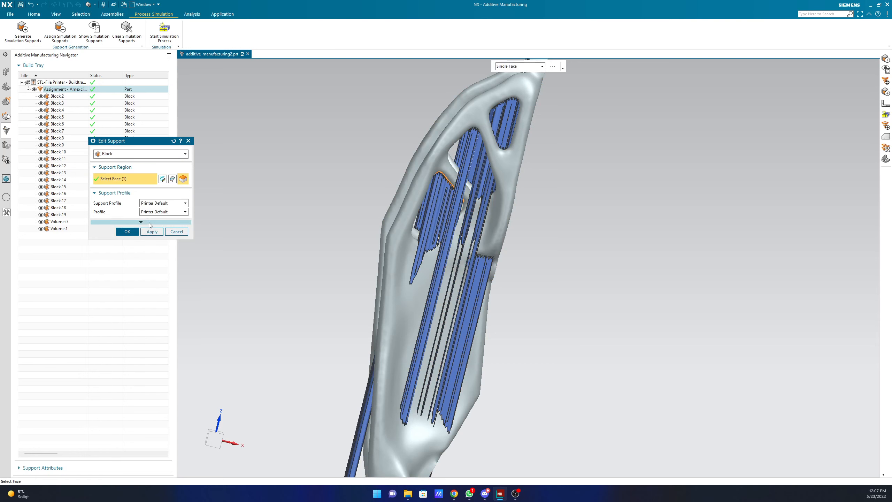
click(146, 223)
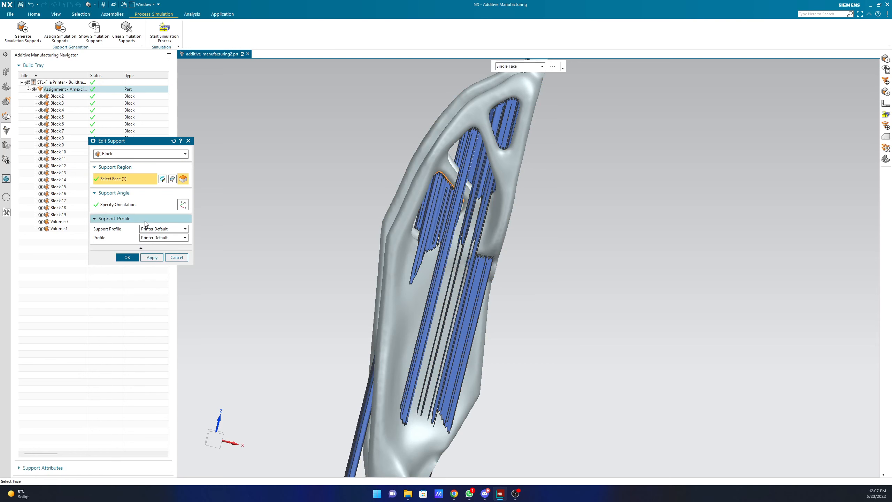
click(129, 193)
click(129, 193)
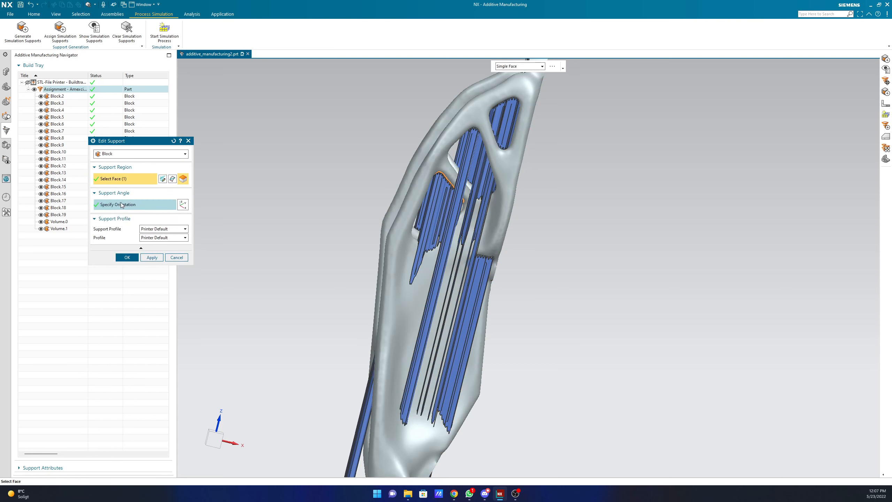
click(120, 205)
click(433, 221)
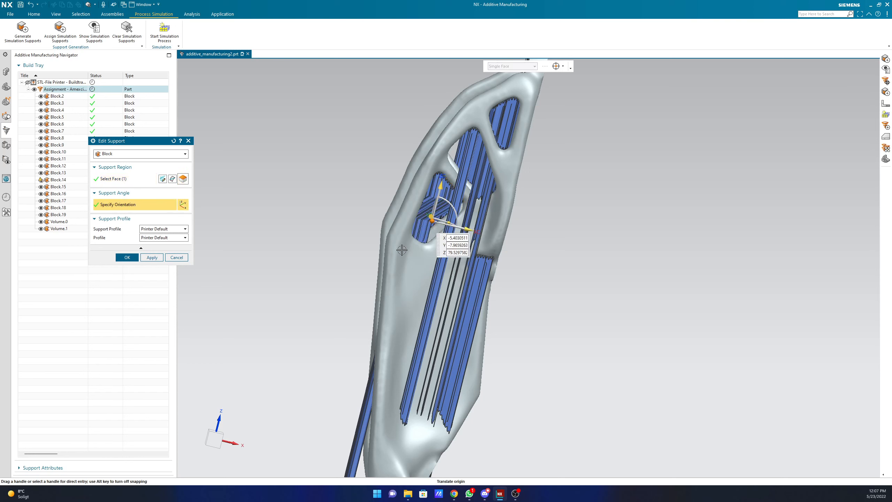
click(170, 258)
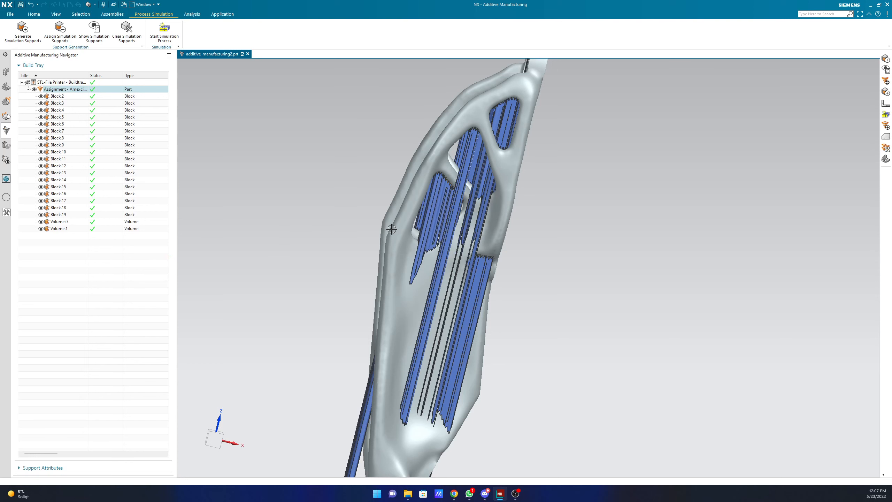
Edit the Block.14 support and offset its orientation by 0.5 along the YC axis.
right_click(434, 206)
click(446, 222)
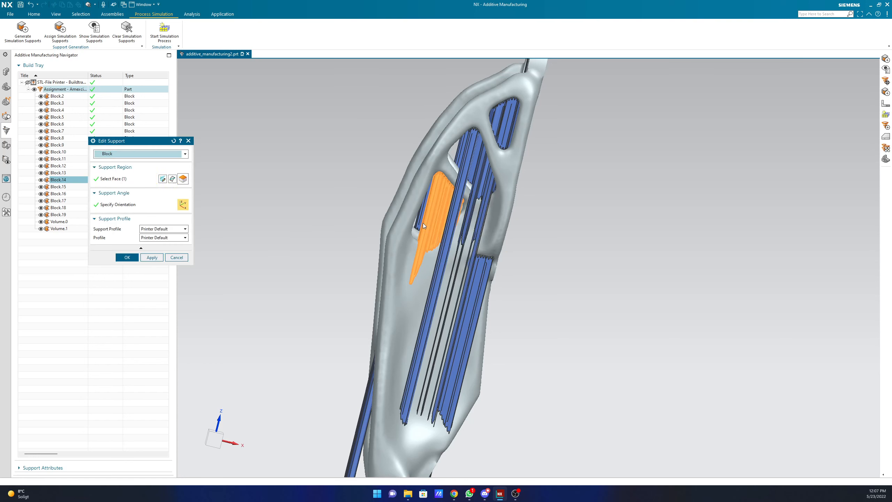
click(133, 204)
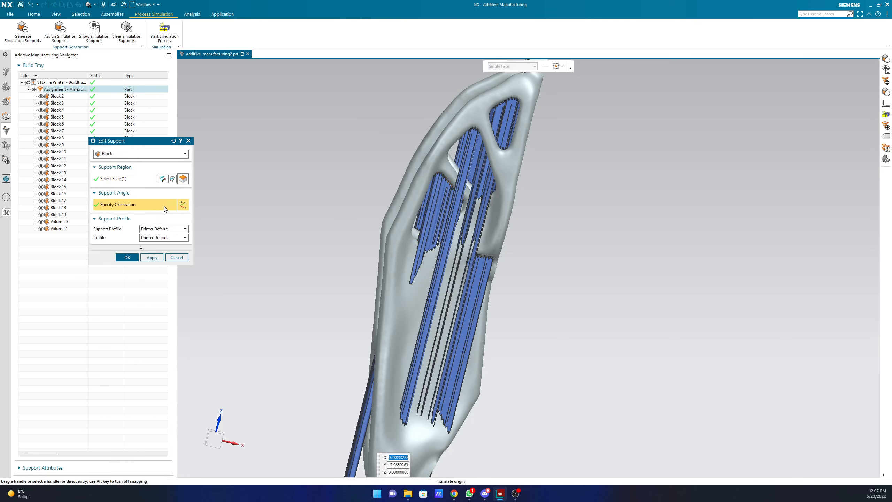
shift+middle_drag(531, 276, 702, 152)
scroll(671, 176, down, 2)
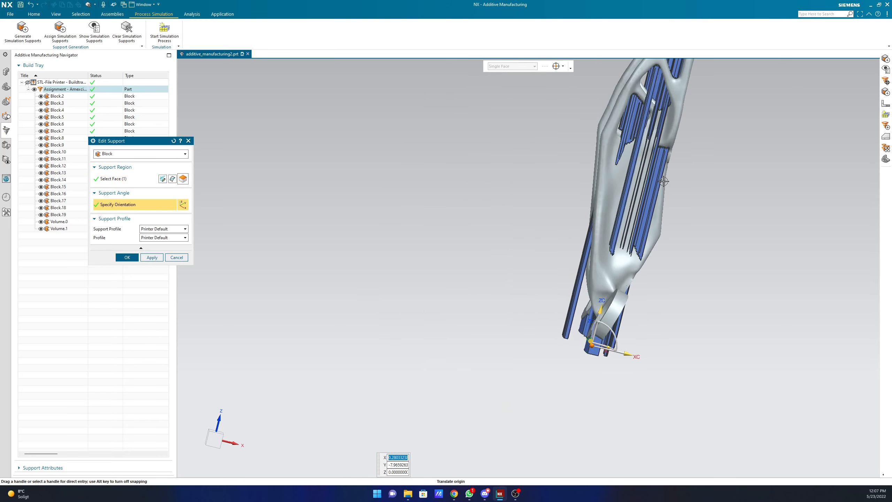
mouse_move(678, 189)
middle_down()
mouse_move(678, 240)
mouse_move(655, 263)
mouse_move(578, 409)
middle_up()
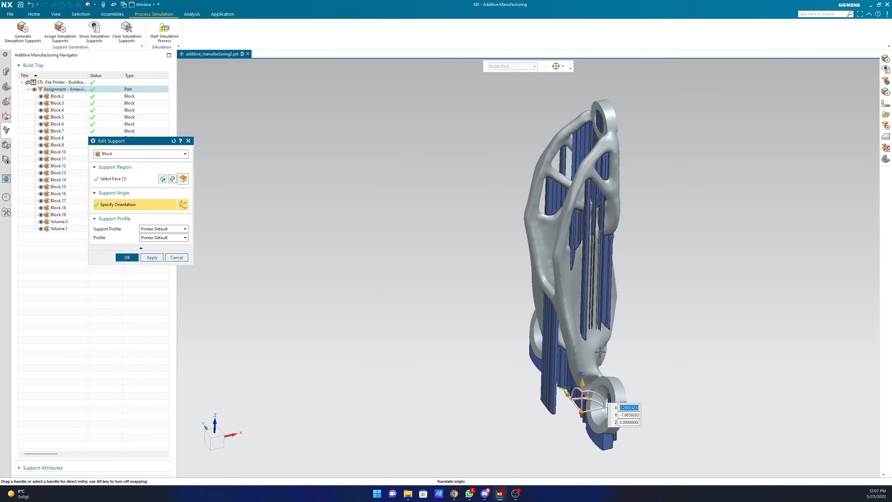
click(566, 392)
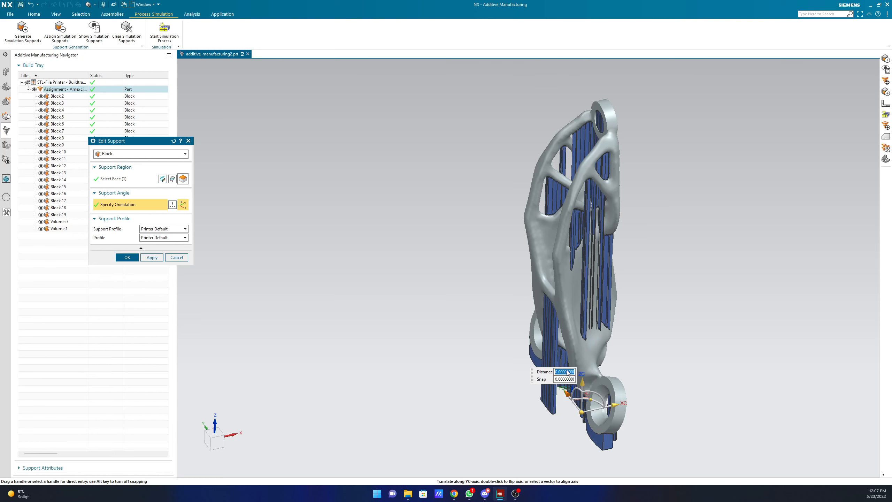
text(0.5)
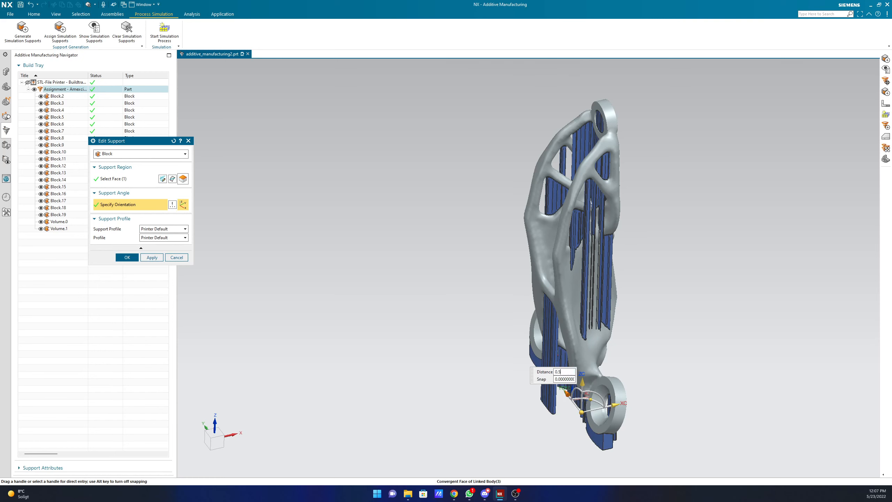
key(Return)
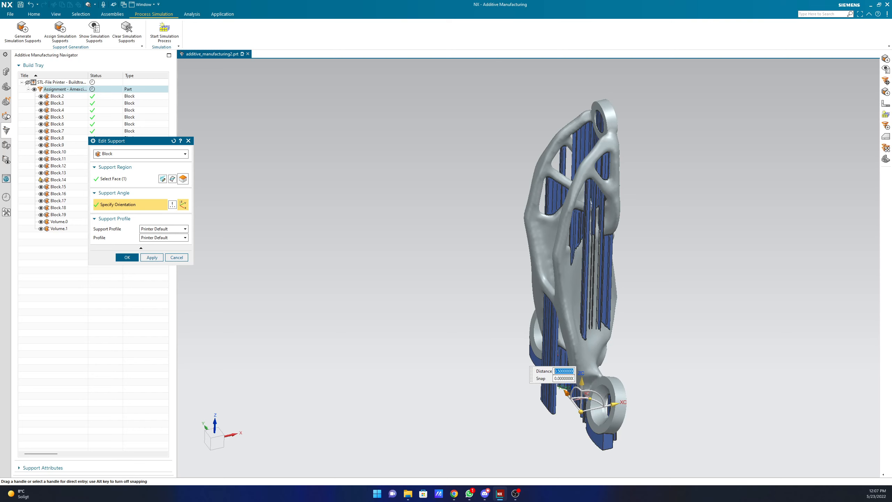
Increase the Block.14 orientation's YC distance to 1 and then 1.5, and inspect the reshaped support.
text(1)
key(Return)
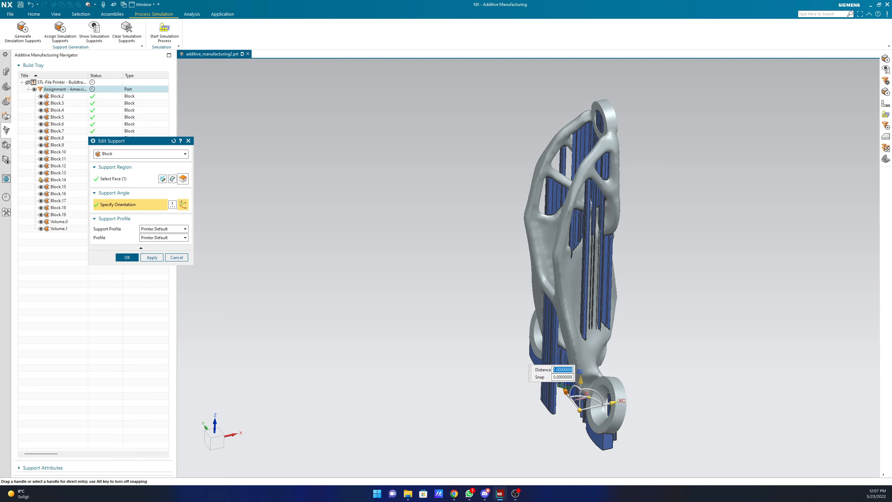
text(1.5)
key(Return)
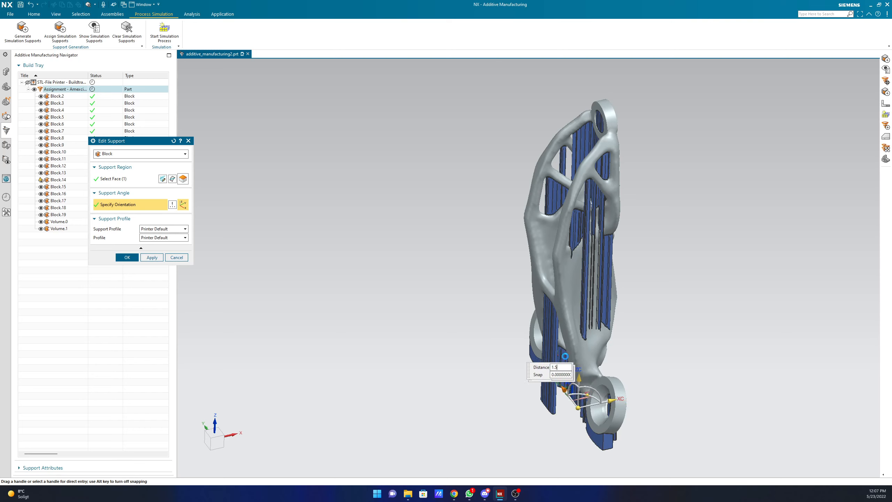
scroll(586, 233, up, 5)
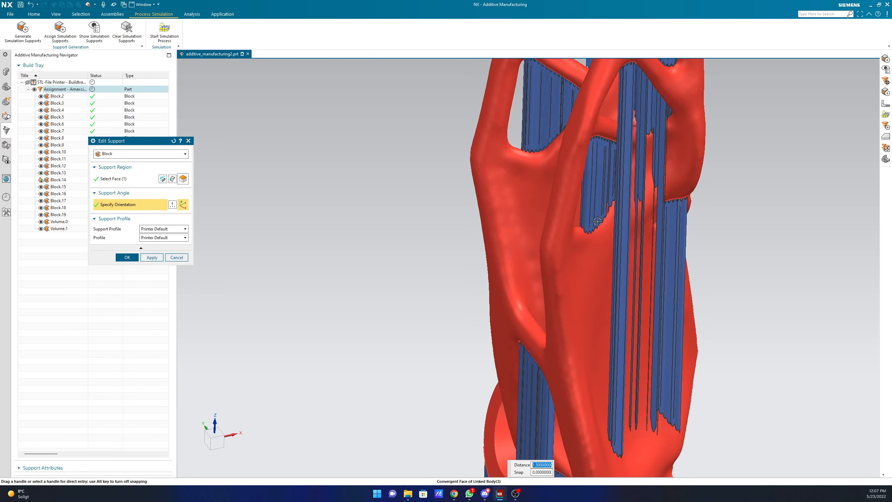
scroll(597, 221, down, 3)
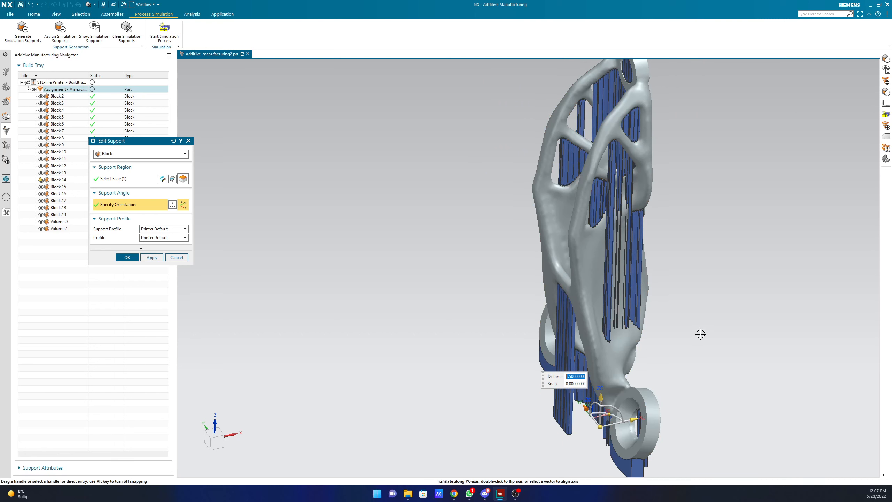
Apply the orientation change to the Block.14 support and finish editing it.
click(152, 257)
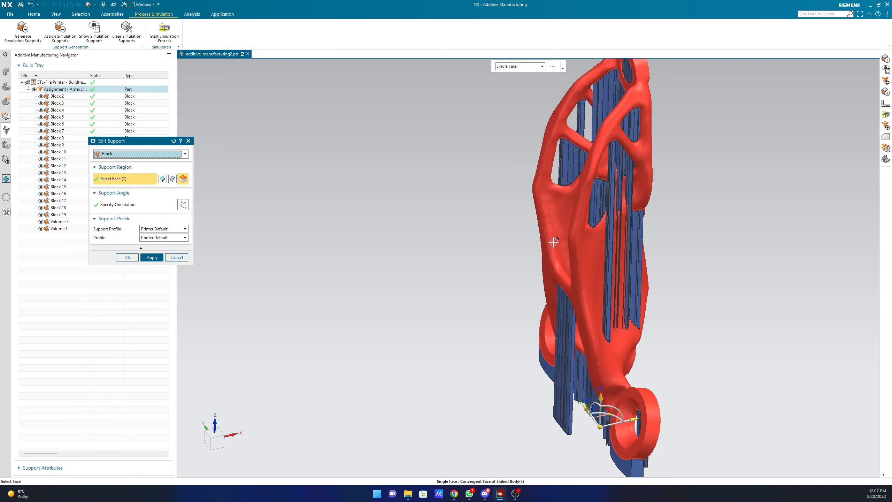
middle_drag(553, 242, 660, 256)
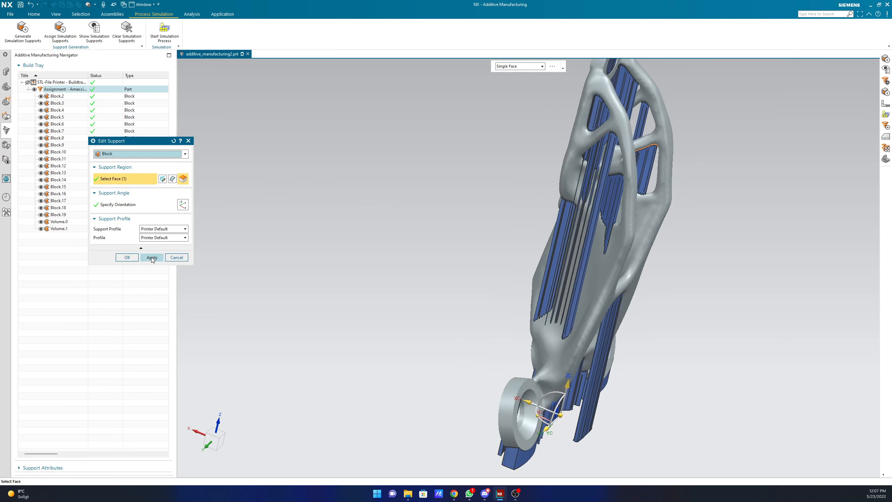
click(151, 257)
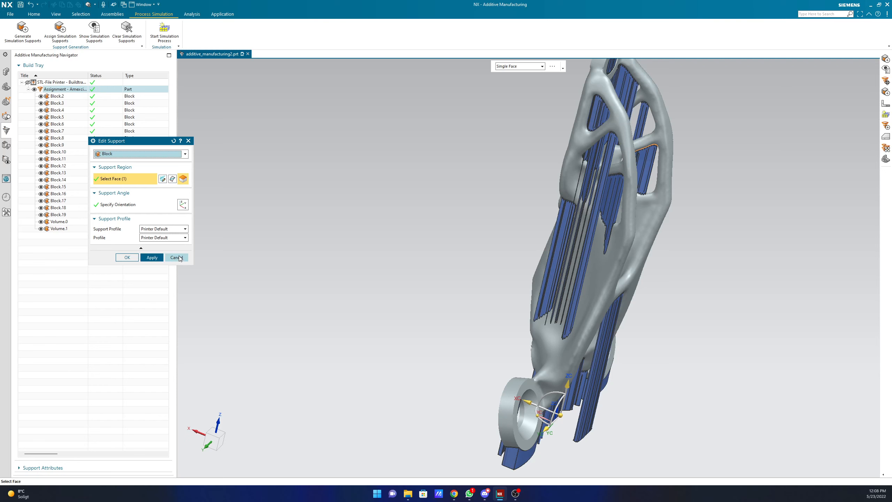
click(179, 258)
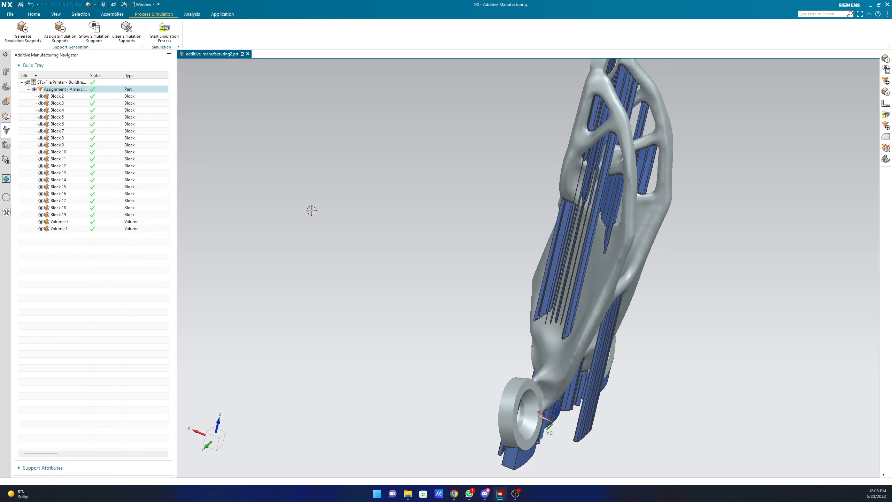
Examine the Block.15 support's long pointed lower end and the neighbouring supports around the part's central ring.
mouse_move(475, 250)
middle_down()
mouse_move(443, 237)
mouse_move(354, 257)
mouse_move(488, 250)
mouse_move(474, 259)
middle_up()
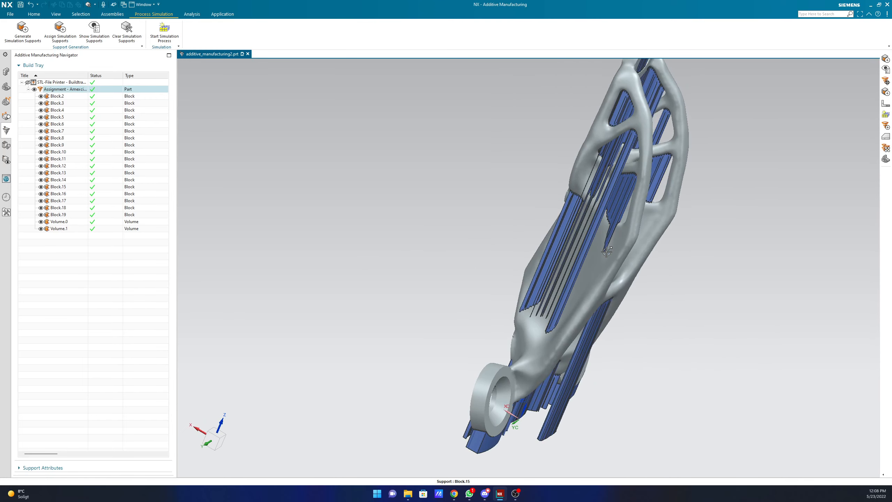
middle_drag(597, 236, 607, 207)
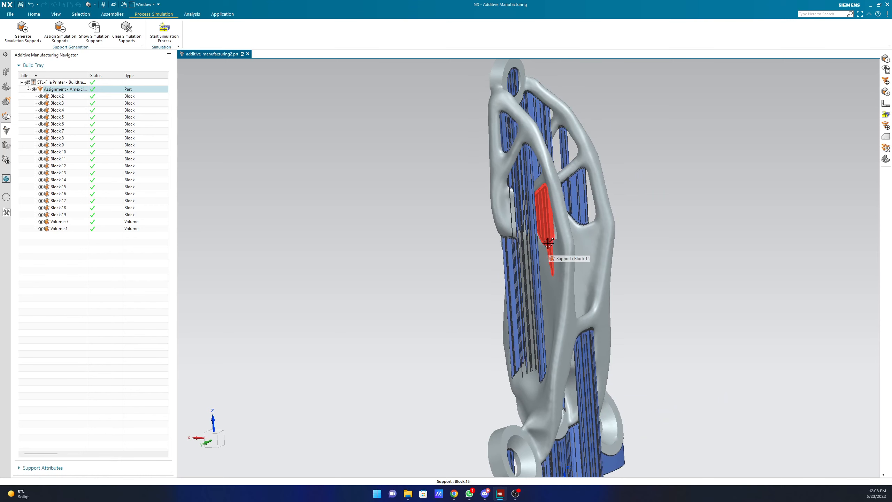
scroll(545, 247, up, 6)
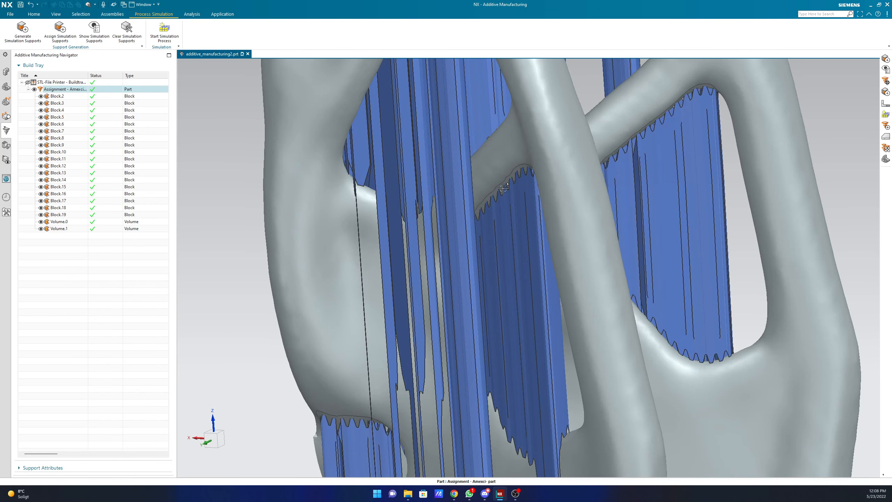
shift+middle_drag(543, 399, 522, 285)
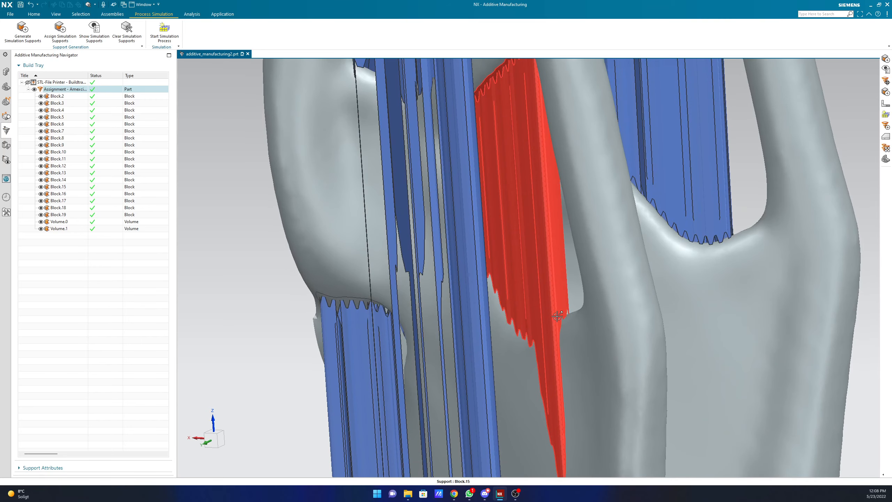
middle_drag(559, 312, 514, 311)
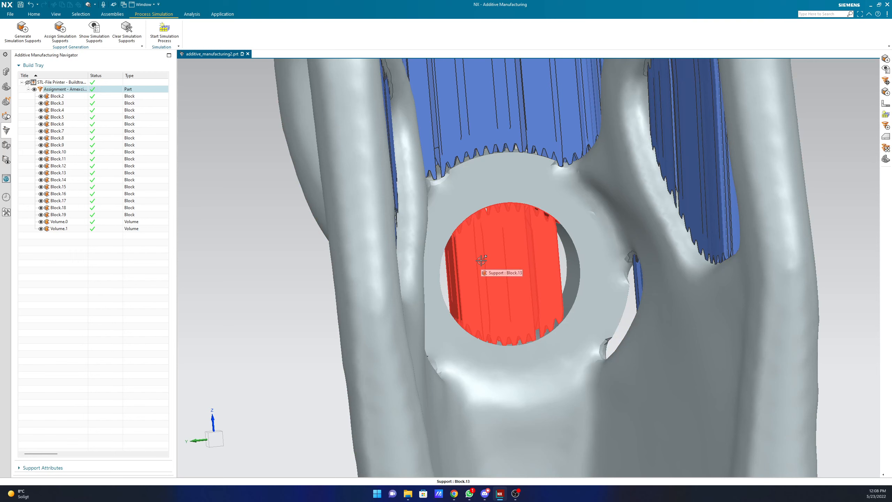
scroll(326, 281, down, 5)
middle_drag(329, 287, 422, 267)
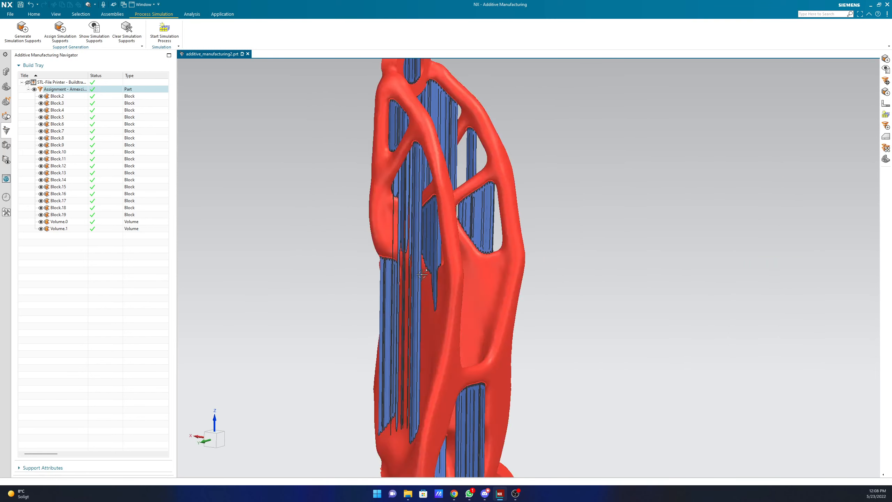
Edit the Block.15 support and offset its orientation by -1.5 along the YC axis.
right_click(431, 240)
click(443, 256)
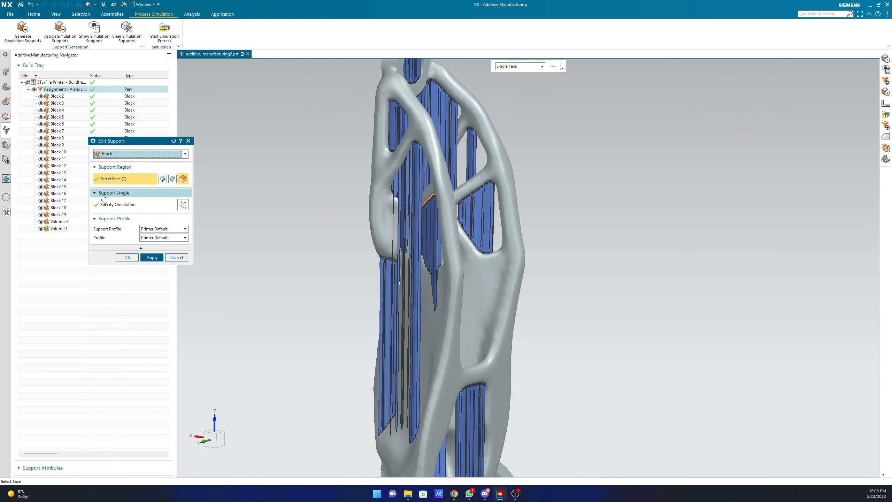
click(134, 207)
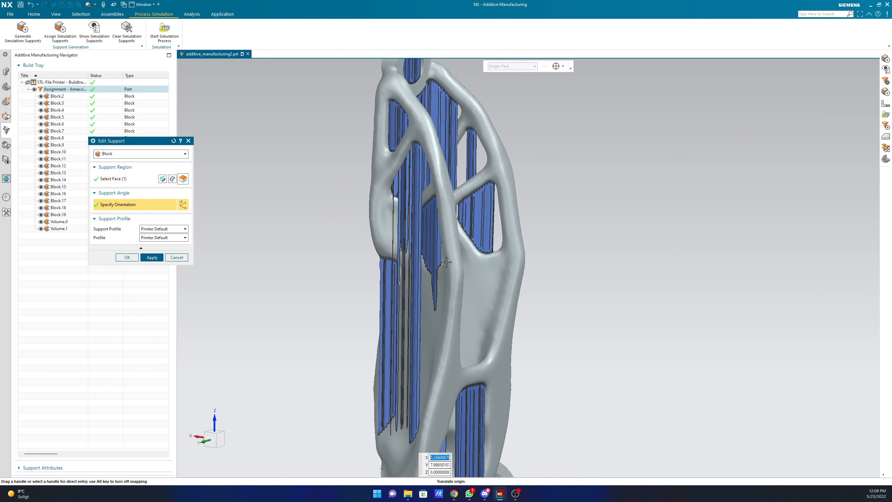
scroll(391, 312, up, 5)
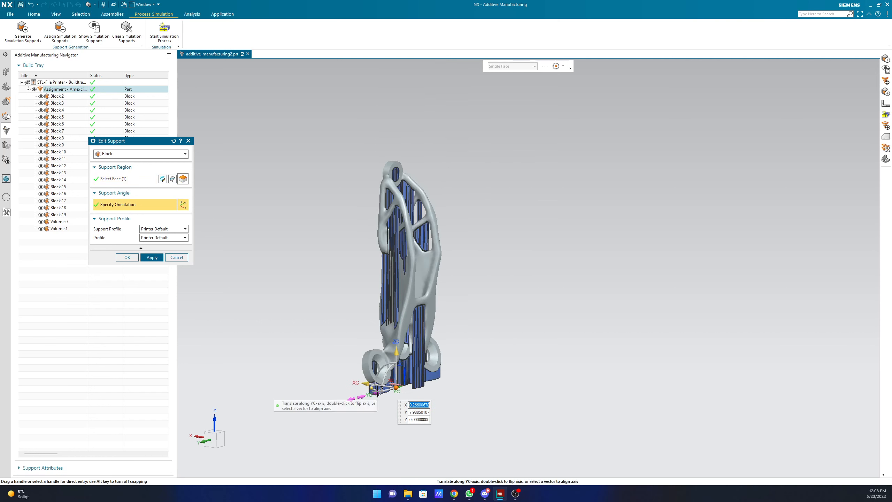
click(377, 393)
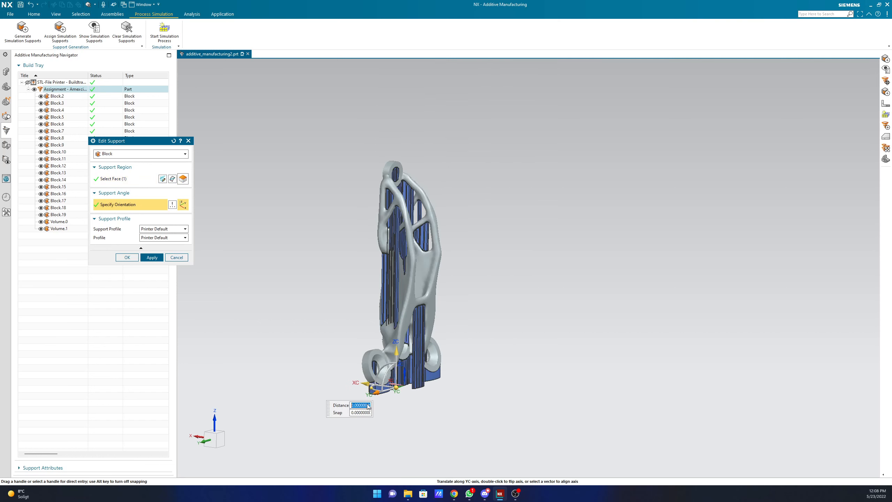
text(-1.5)
key(Return)
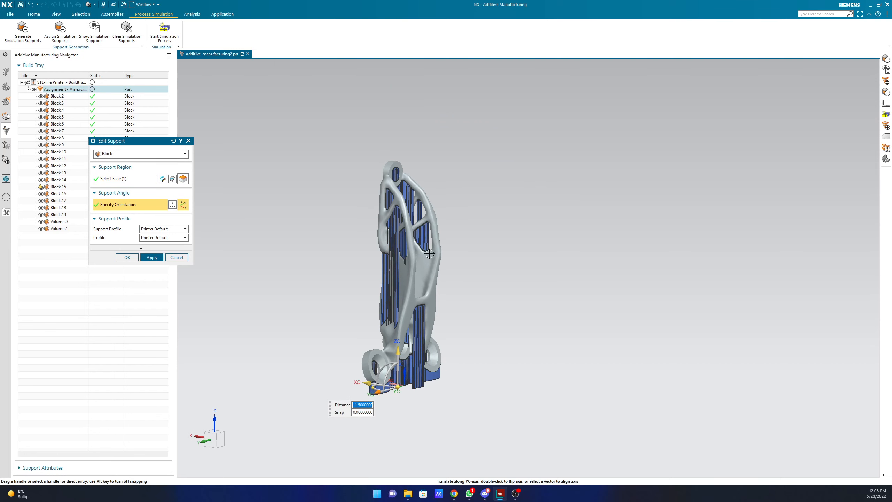
Set the Block.15 orientation's YC distance to -2, apply it, and finish editing the support.
scroll(401, 252, up, 3)
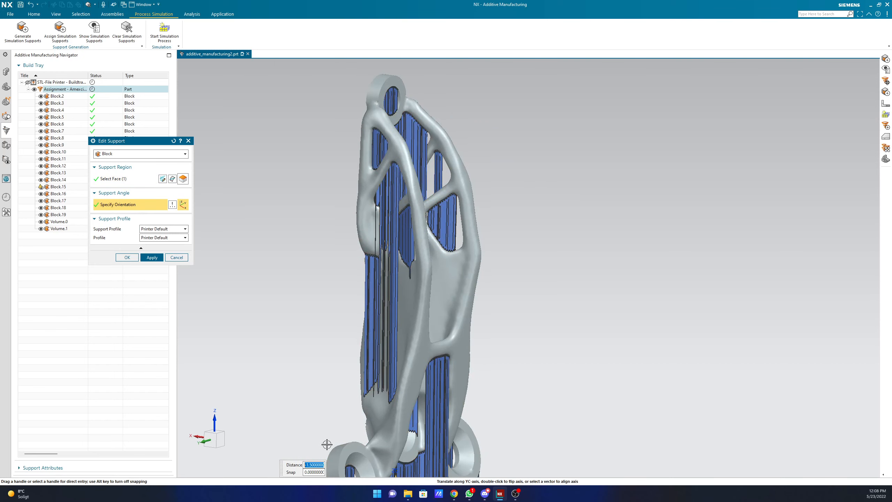
text(-2)
key(Return)
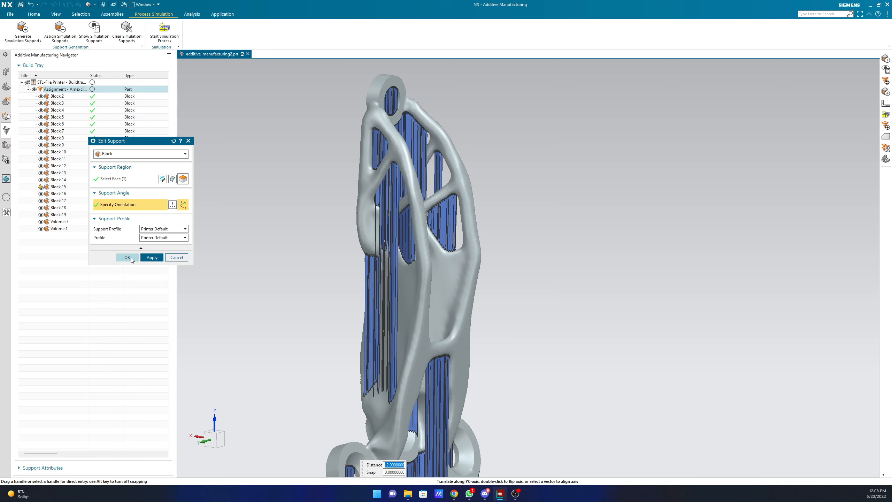
click(152, 257)
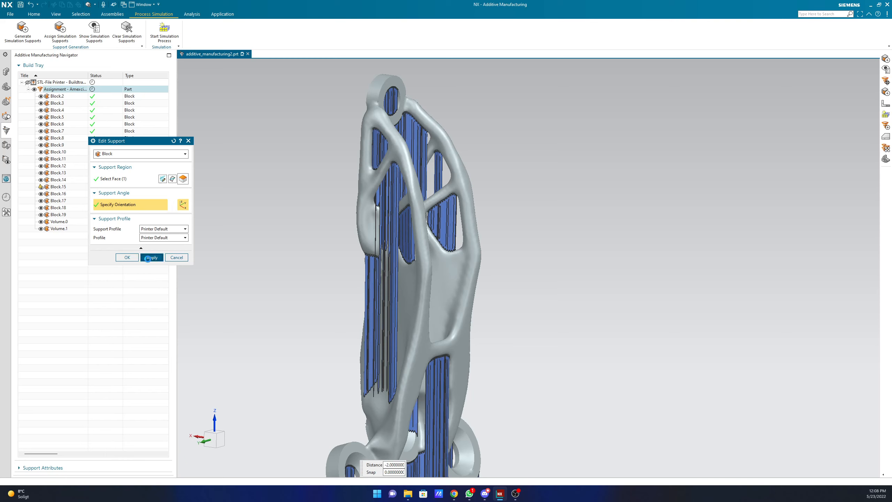
click(127, 257)
Try generating a simulation support for Block.16, close the report, and clear the simulation supports.
middle_drag(367, 228, 395, 236)
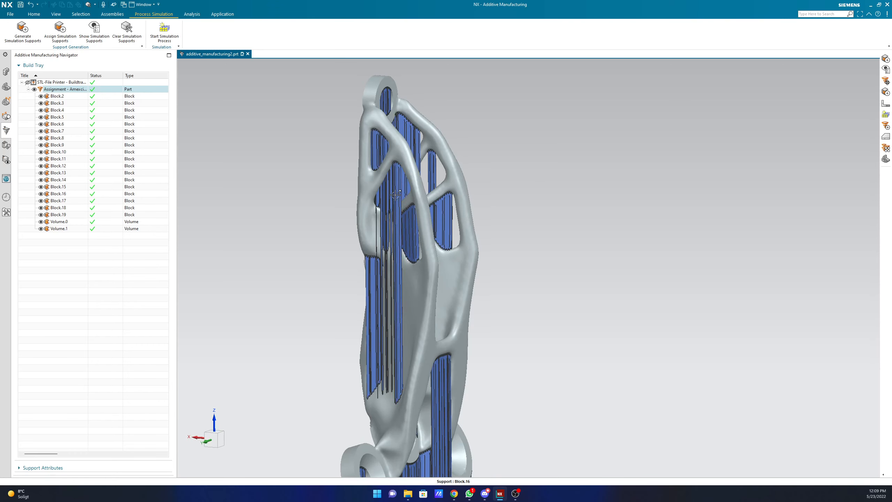
middle_drag(394, 279, 393, 290)
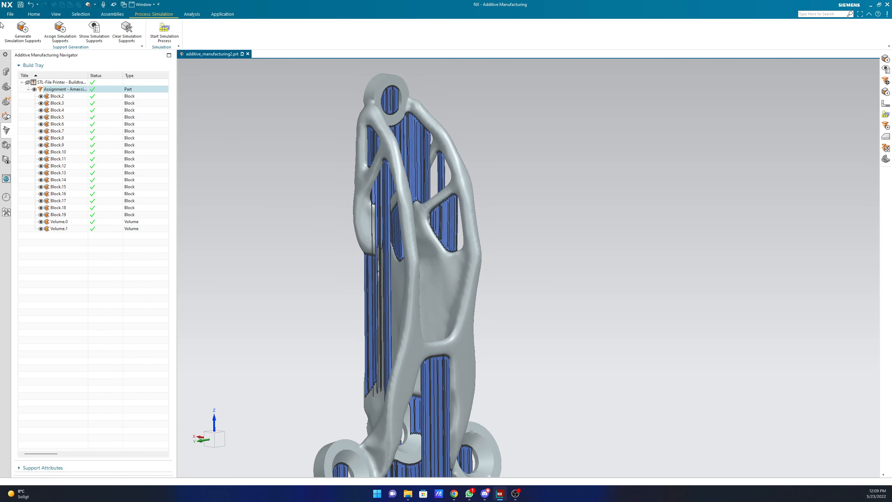
click(23, 29)
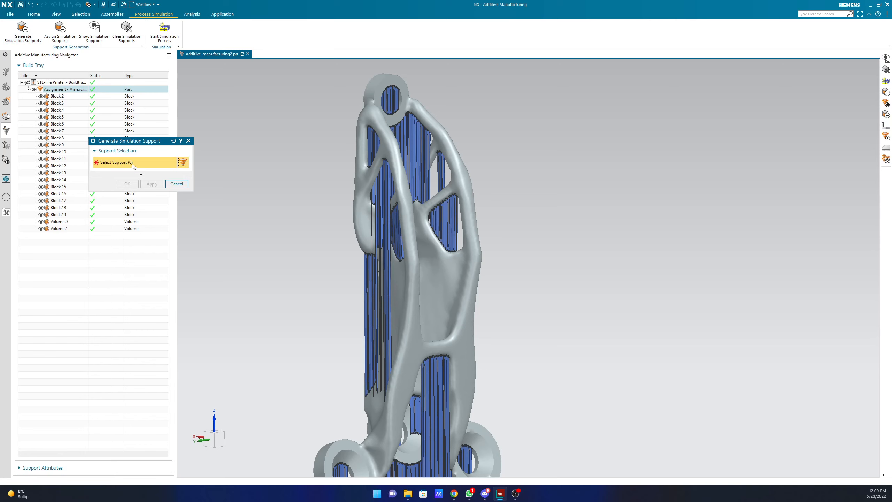
click(386, 260)
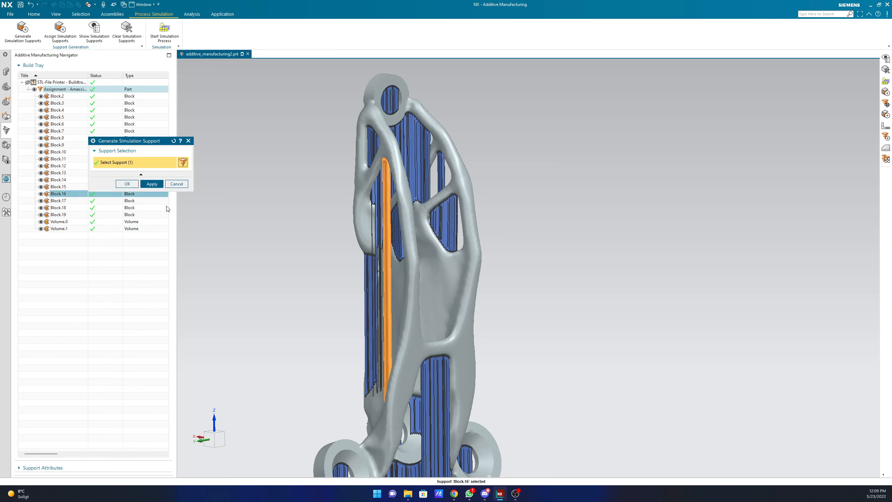
click(151, 183)
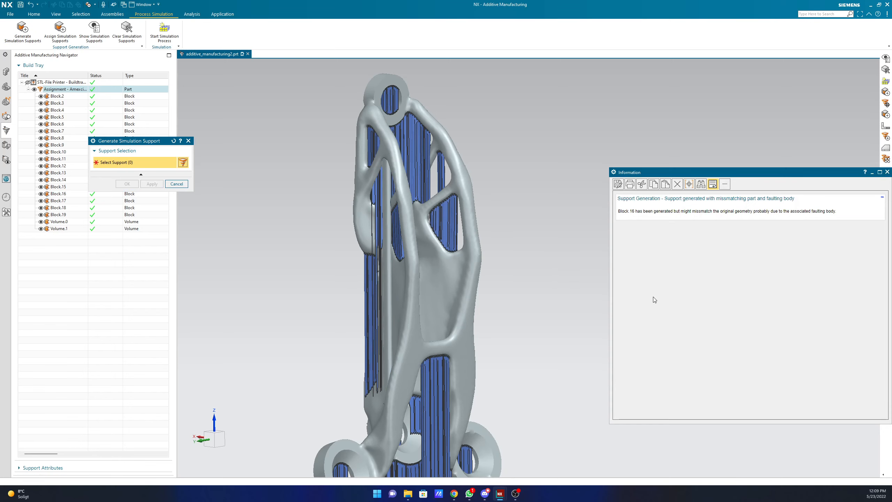
click(887, 172)
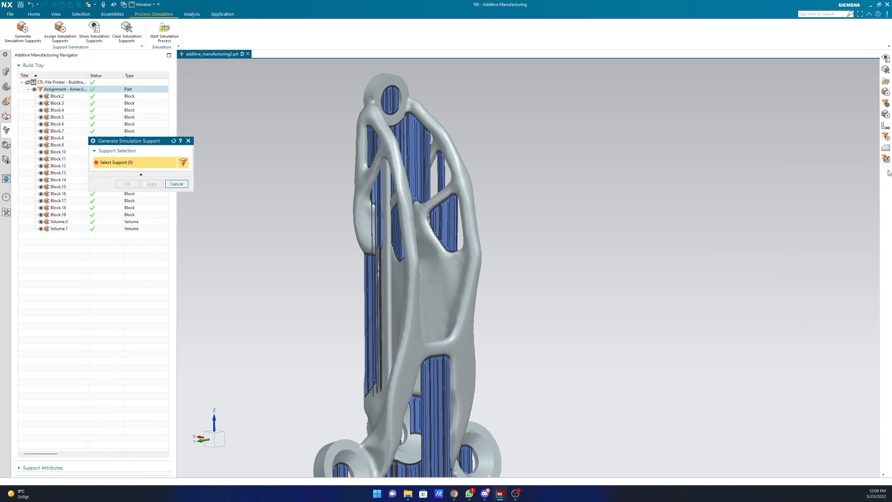
click(177, 184)
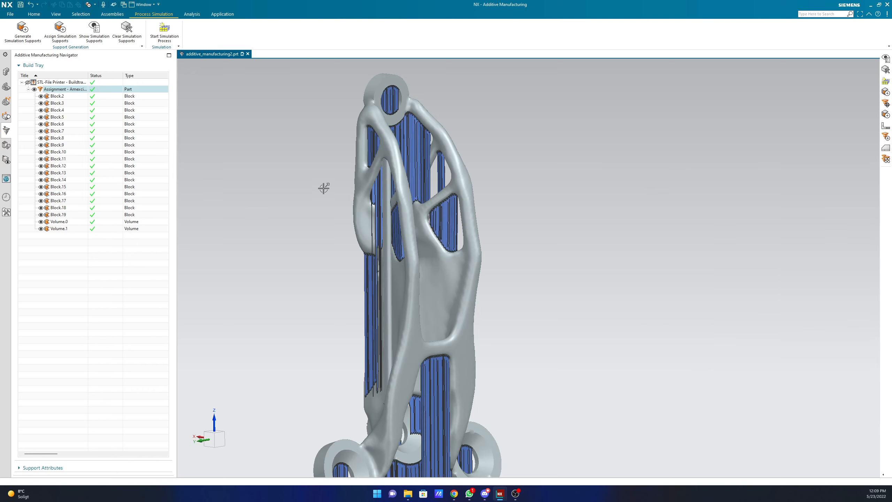
click(132, 36)
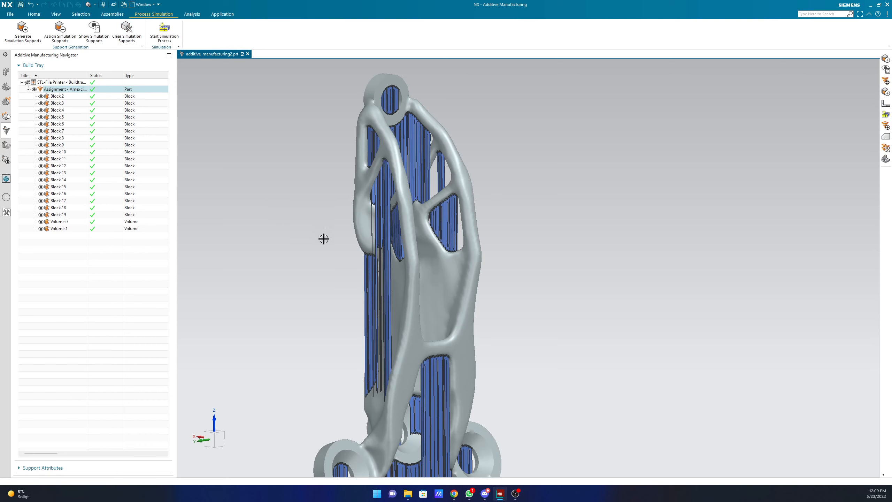
Generate a simulation support for the Block.15 support.
click(397, 236)
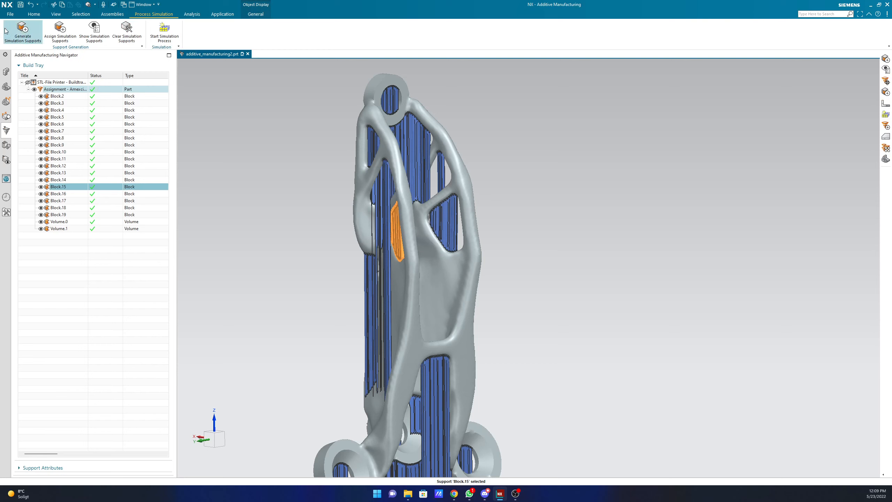
click(22, 28)
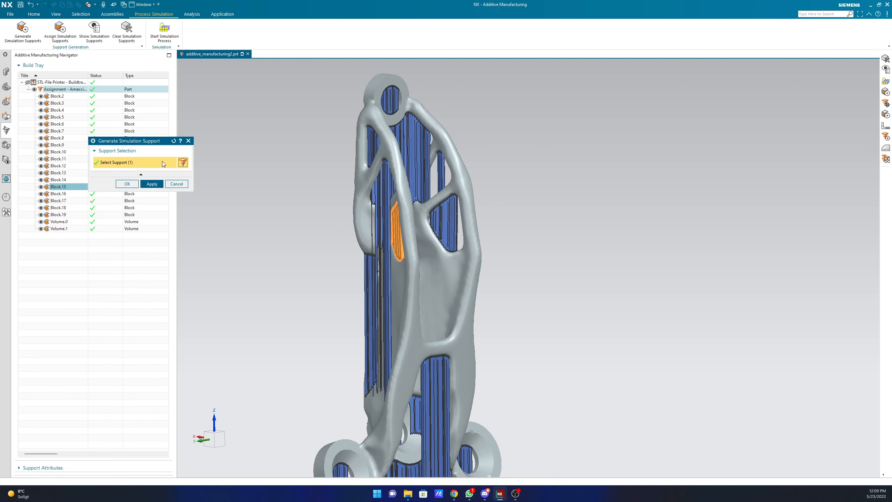
click(152, 184)
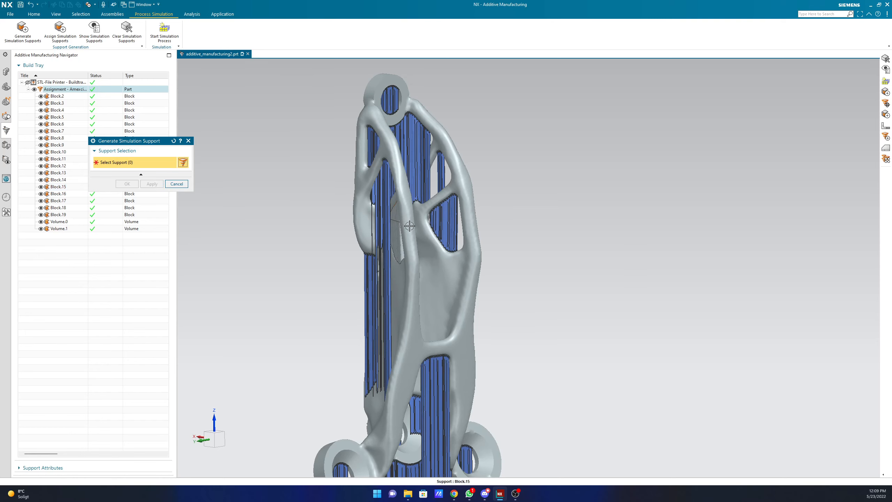
Examine the solid simulation support of Block.15 and the lower ends of the remaining block supports.
scroll(407, 229, up, 5)
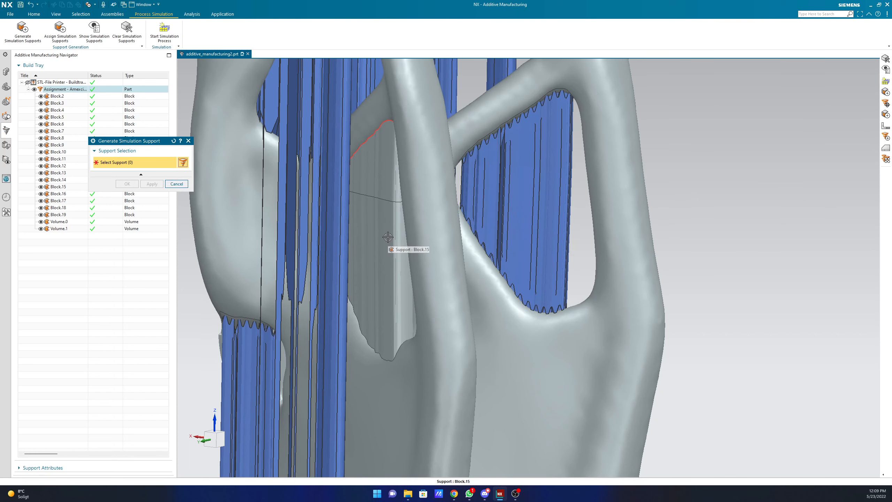
scroll(404, 267, down, 3)
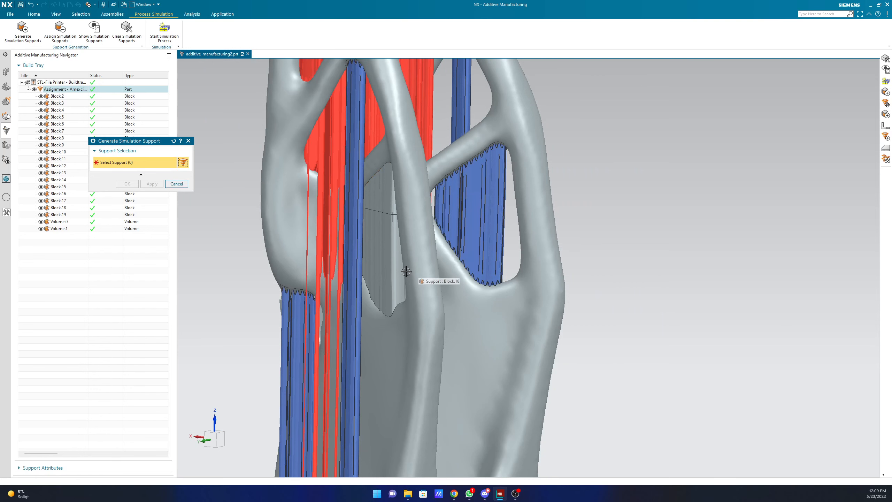
scroll(376, 323, down, 2)
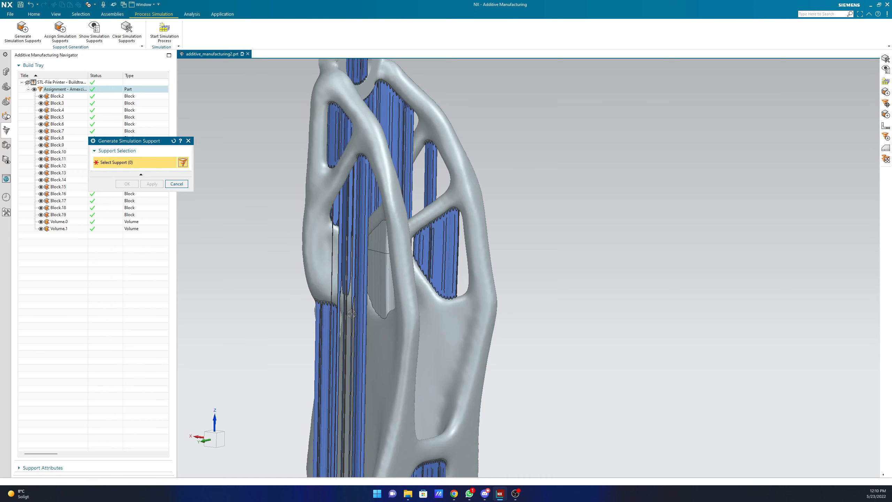
scroll(371, 384, down, 2)
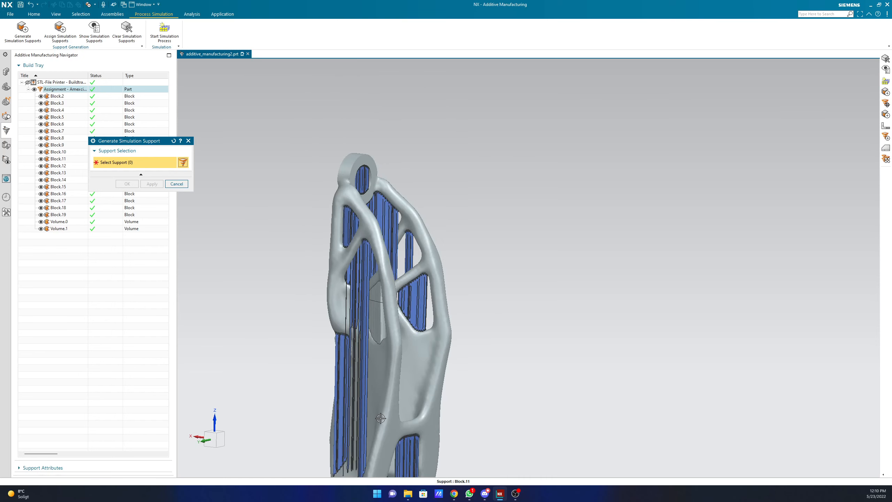
shift+middle_drag(388, 364, 393, 273)
scroll(368, 385, up, 5)
middle_drag(370, 377, 337, 367)
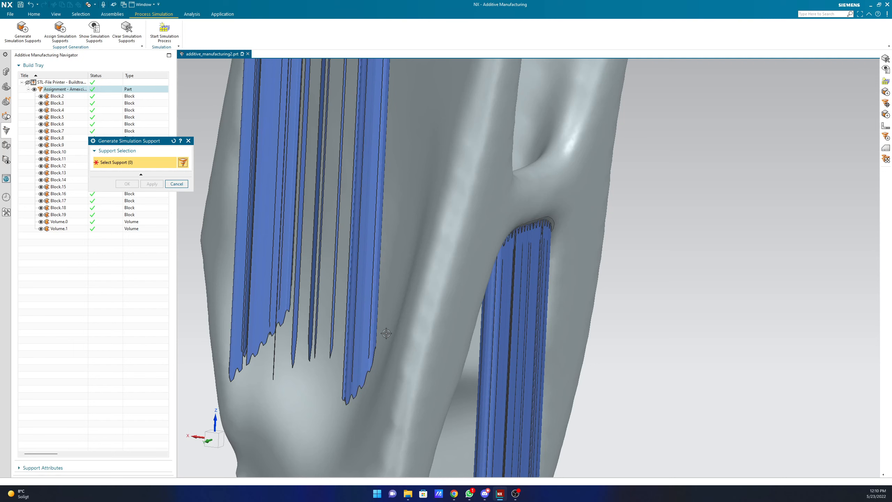
scroll(386, 333, down, 4)
shift+middle_drag(486, 197, 481, 244)
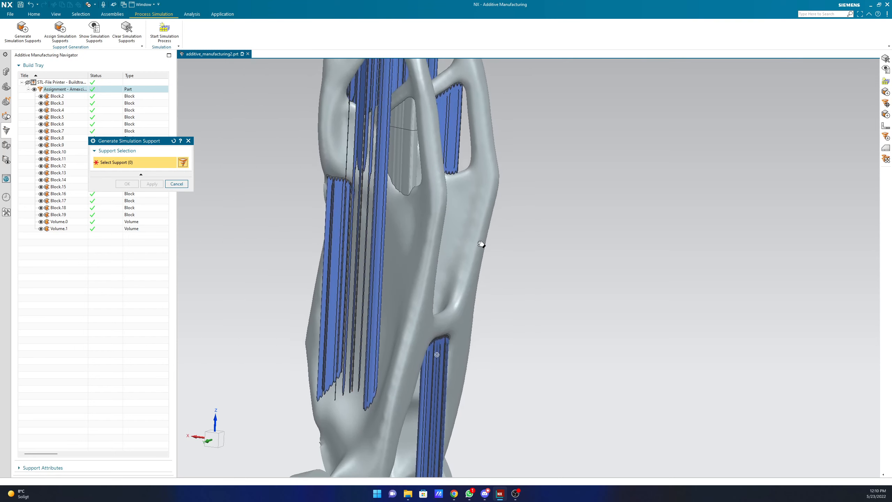
Try generating a simulation support for the Block.14 support, and dismiss the generation report.
scroll(480, 243, down, 3)
scroll(474, 260, up, 2)
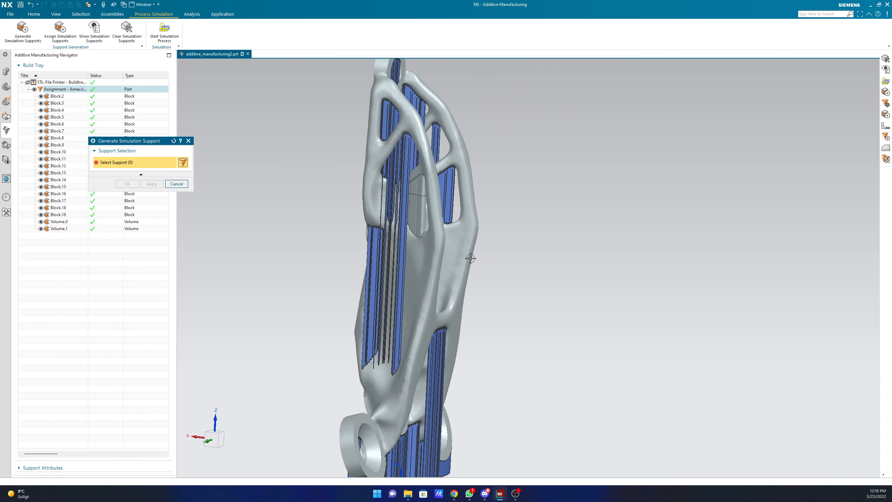
click(177, 183)
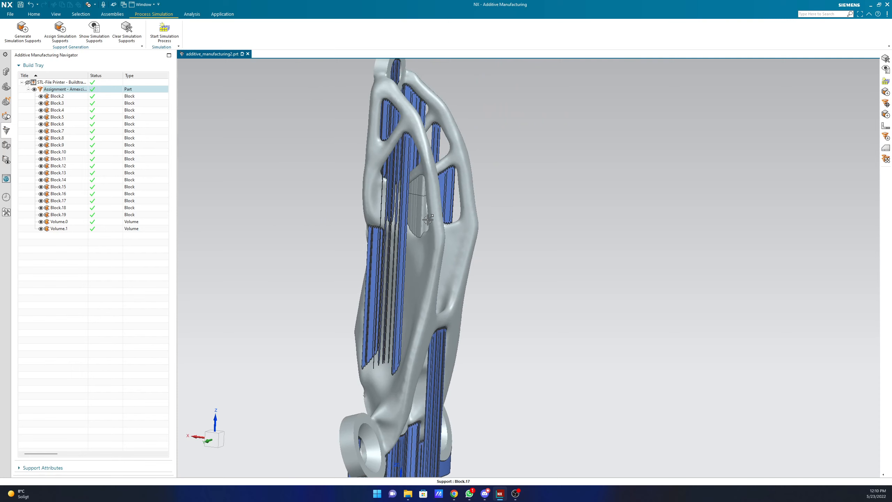
middle_drag(428, 219, 330, 222)
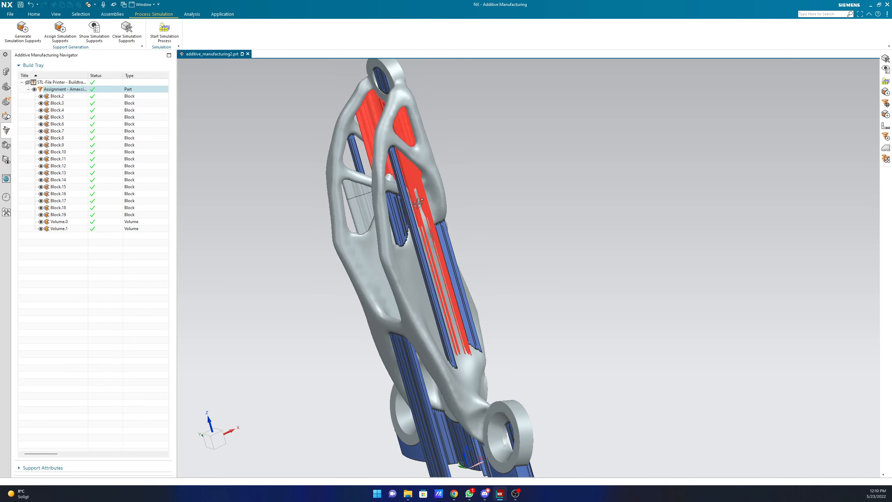
click(21, 28)
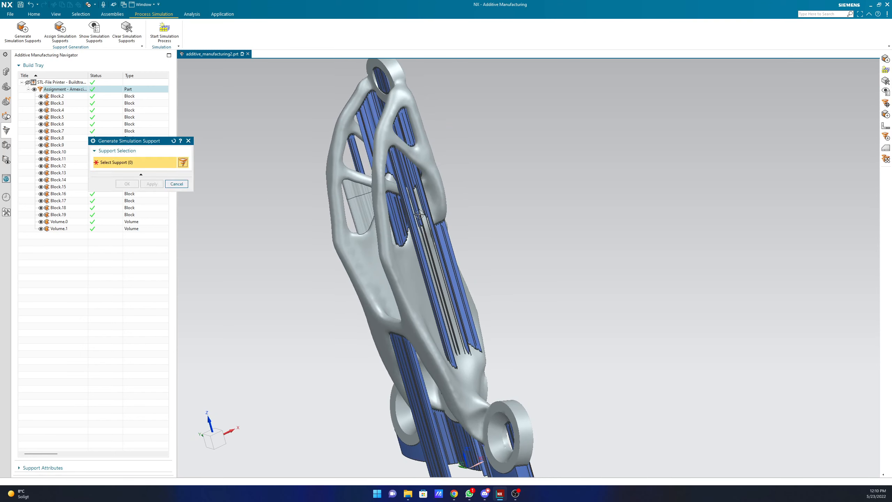
click(399, 219)
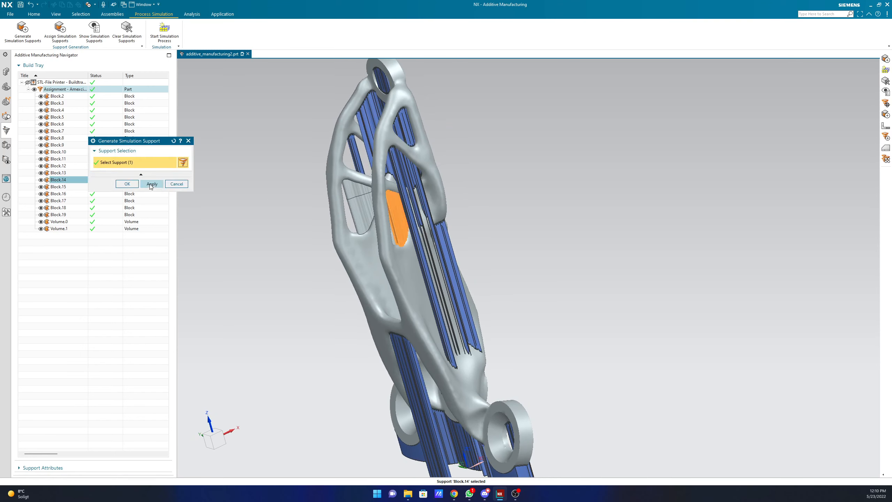
click(151, 184)
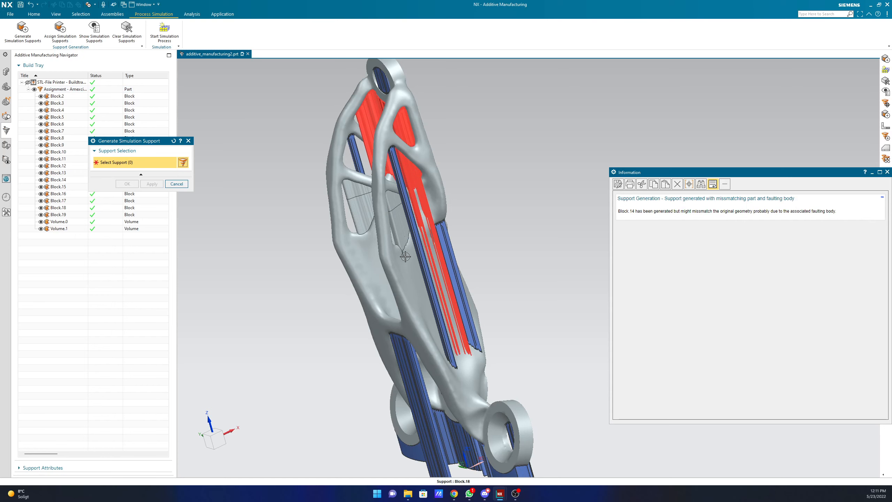
scroll(404, 250, up, 5)
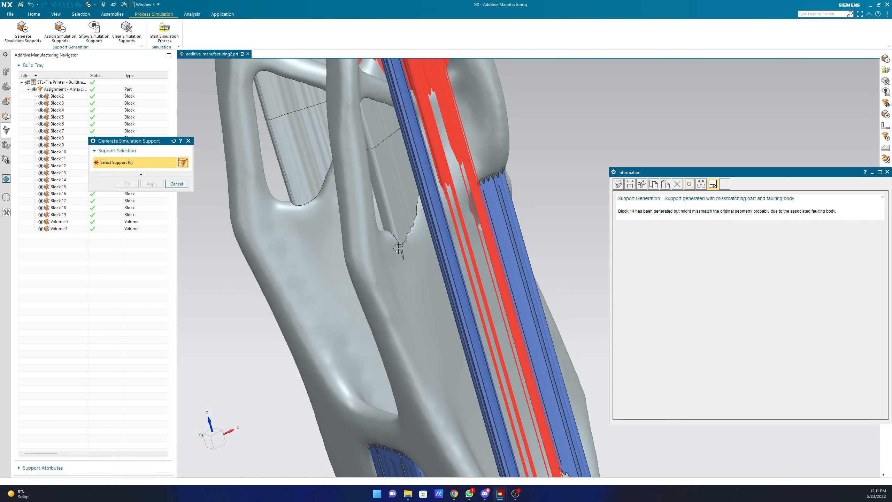
click(887, 172)
click(176, 183)
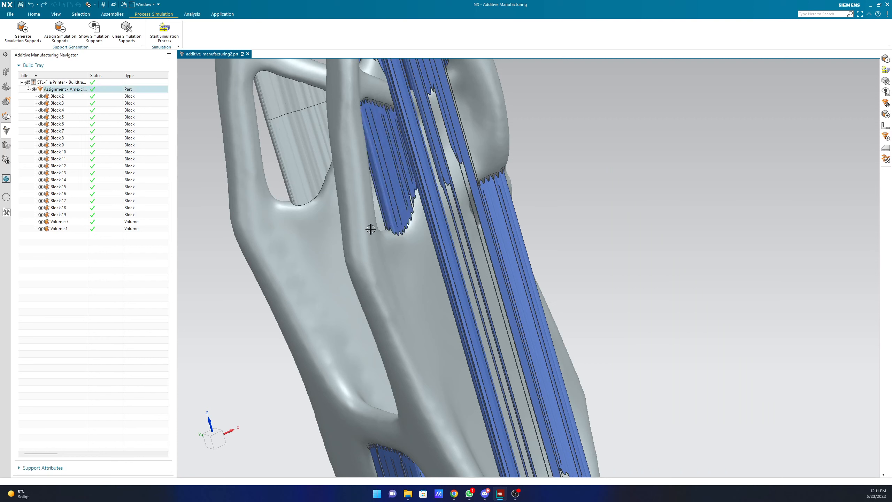
Edit the Block.14 support's orientation with a YC distance of -0.5, apply it, and finish editing.
click(390, 184)
right_click(391, 183)
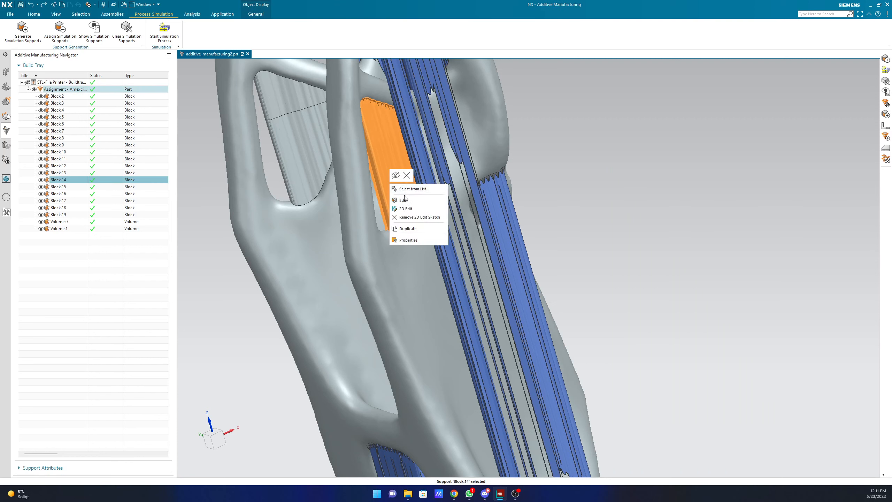
click(404, 200)
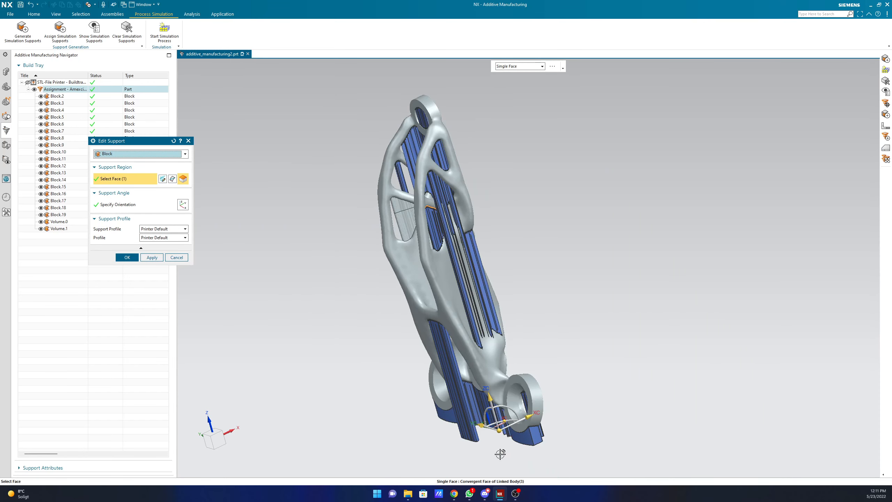
click(481, 425)
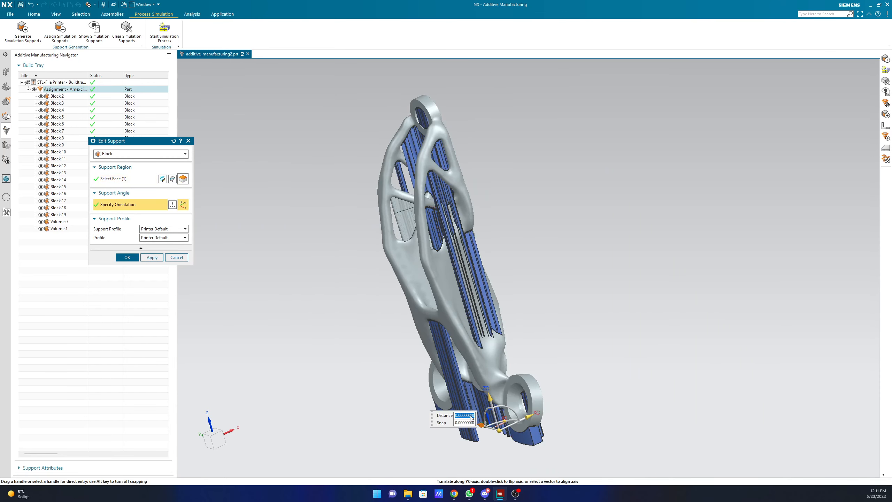
text(-0.5)
key(Return)
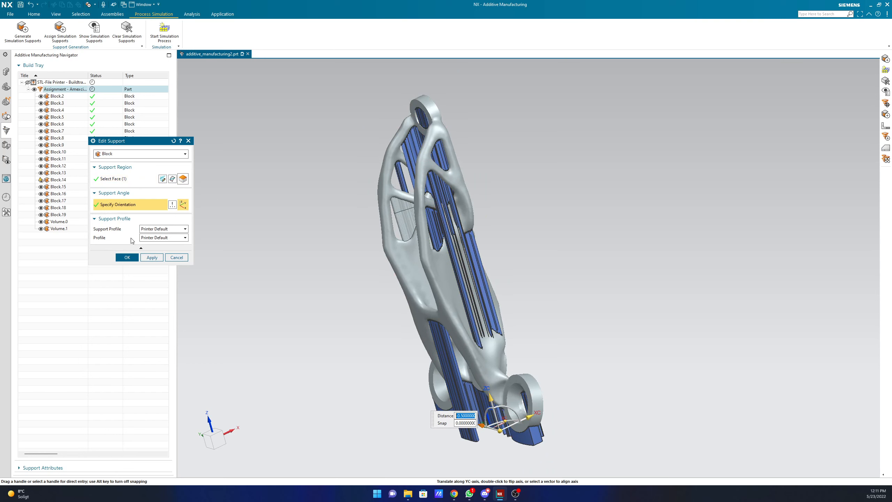
click(151, 257)
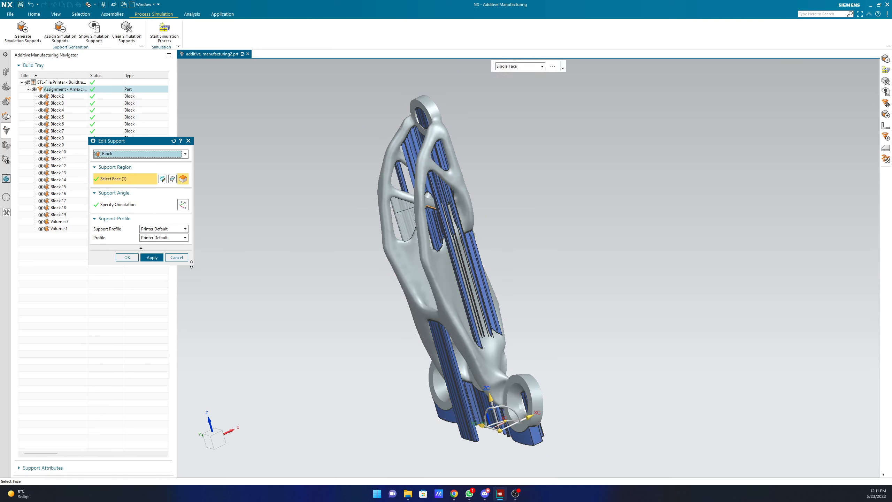
click(176, 258)
Try generating the simulation support for the adjusted Block.14, dismiss the report, and undo the generation.
scroll(408, 211, up, 5)
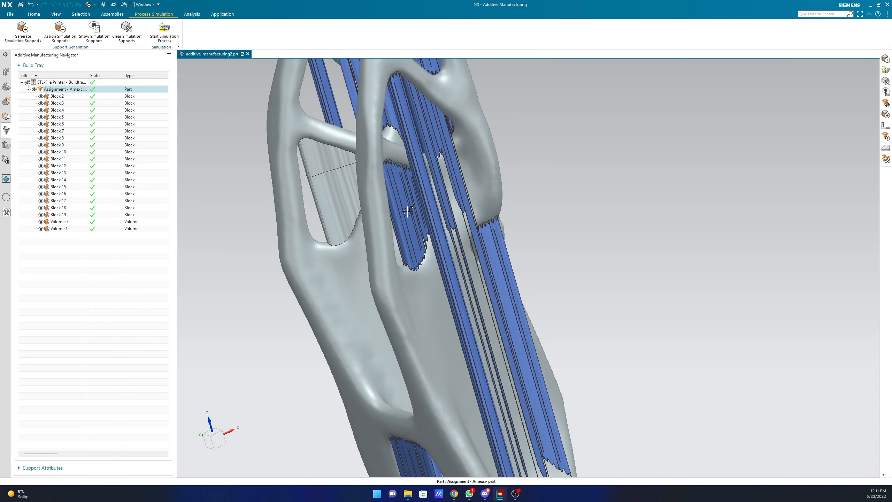
click(408, 211)
click(23, 30)
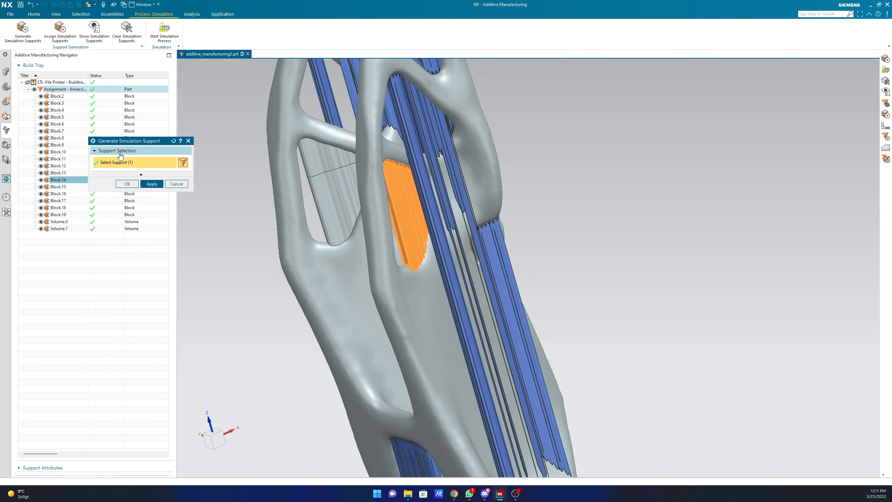
click(152, 183)
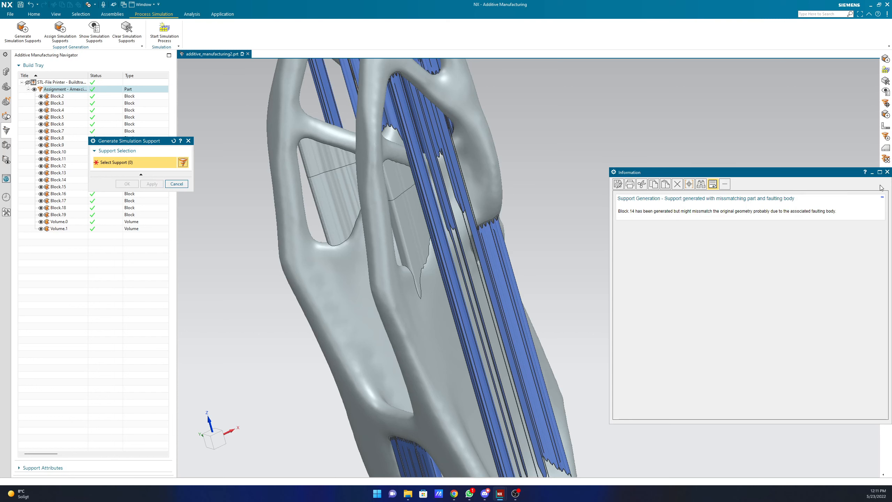
click(888, 172)
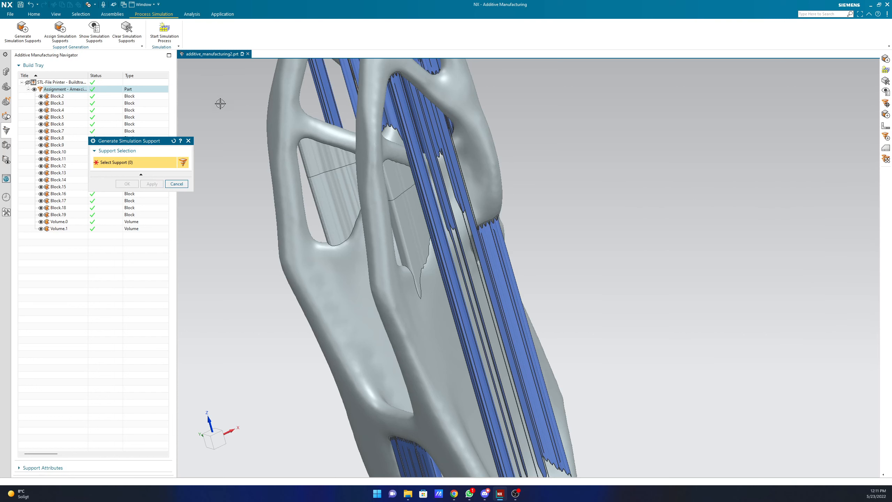
click(176, 184)
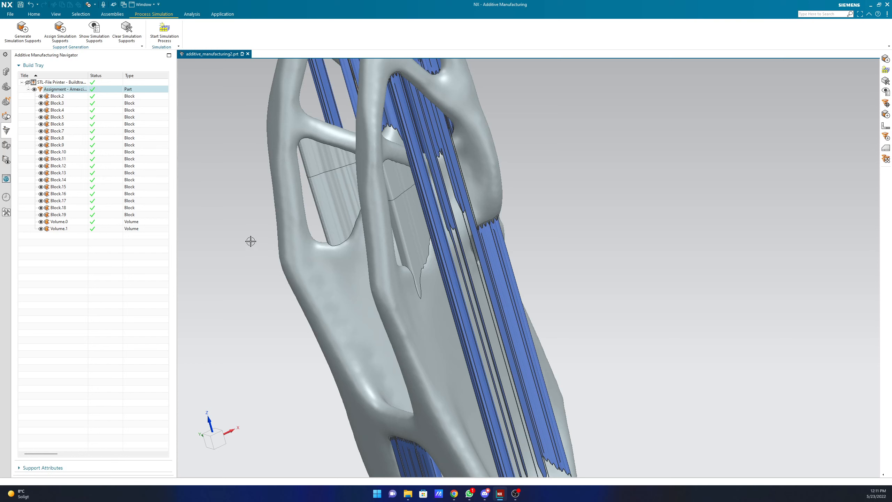
key(ctrl+z)
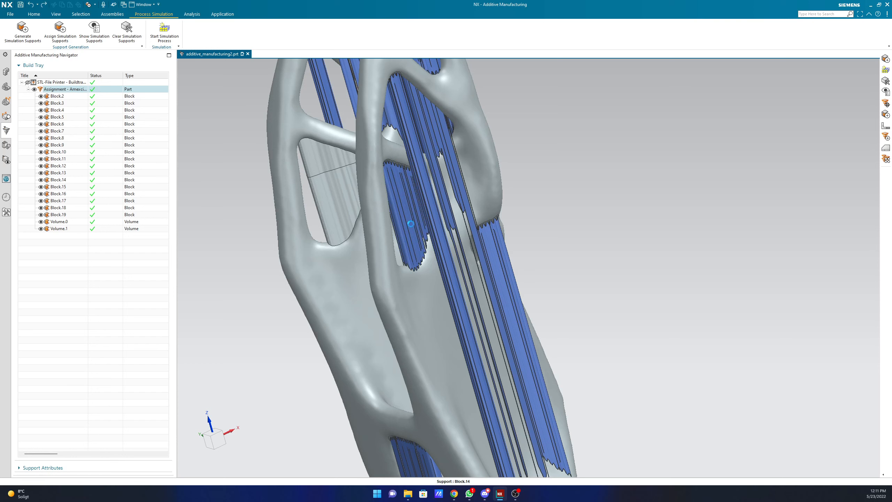
Edit the Block.14 support's orientation with a YC distance of 0.5, apply it, and finish editing.
click(412, 225)
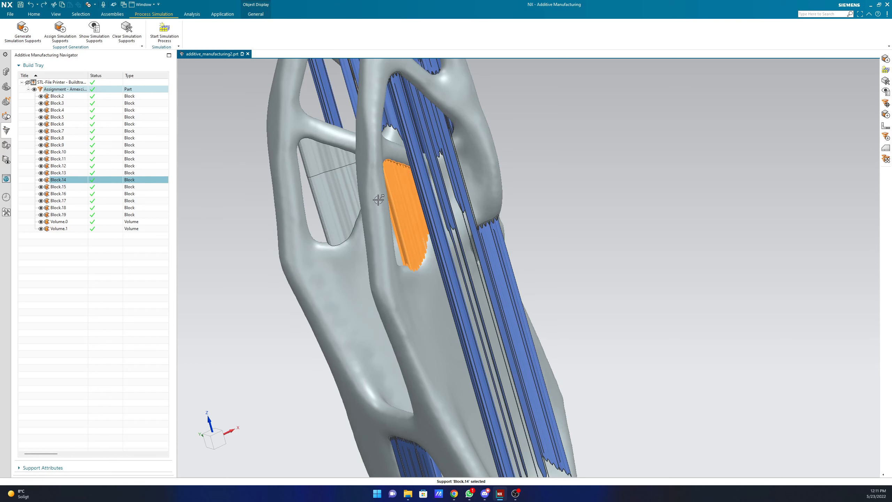
right_click(407, 207)
click(421, 225)
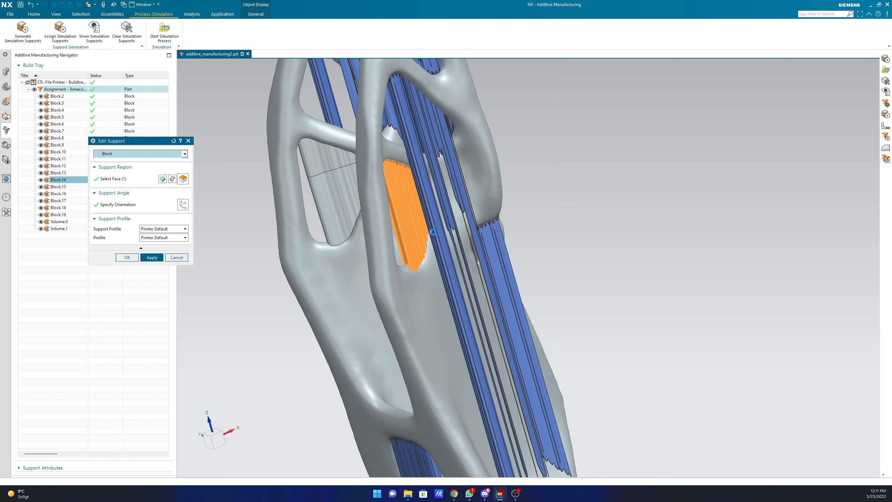
scroll(410, 277, down, 3)
scroll(410, 277, down, 2)
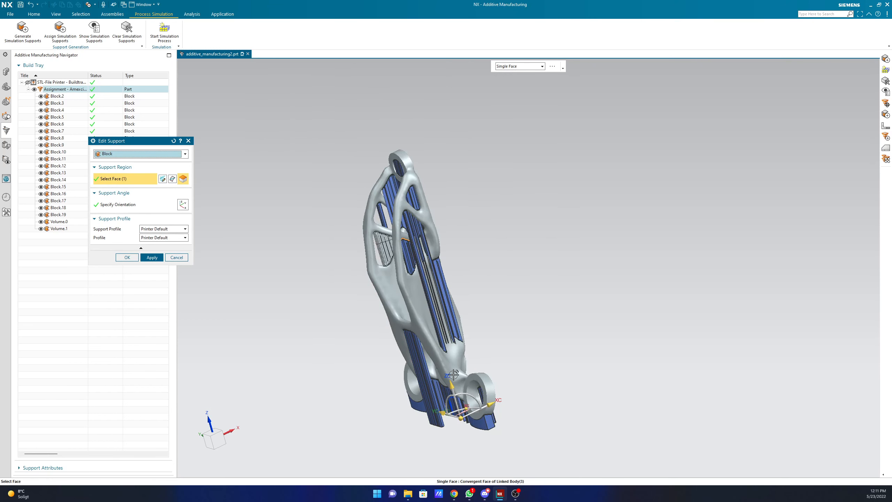
click(442, 413)
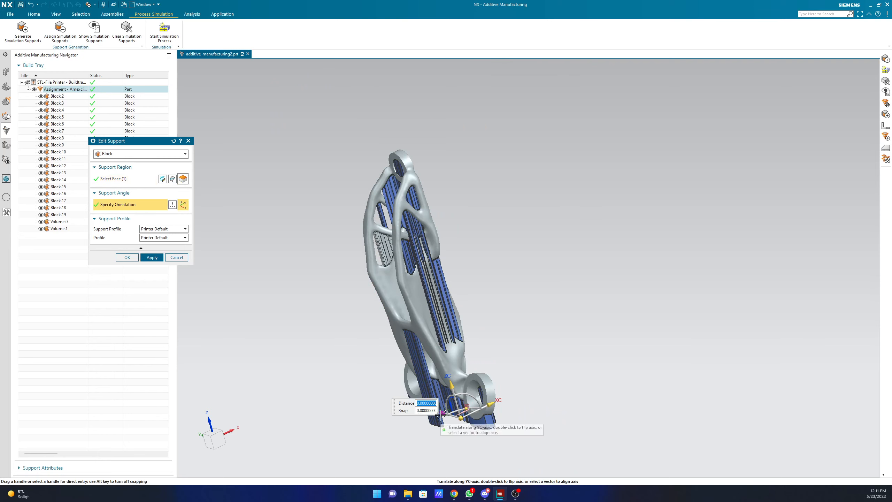
text(0.5)
key(Return)
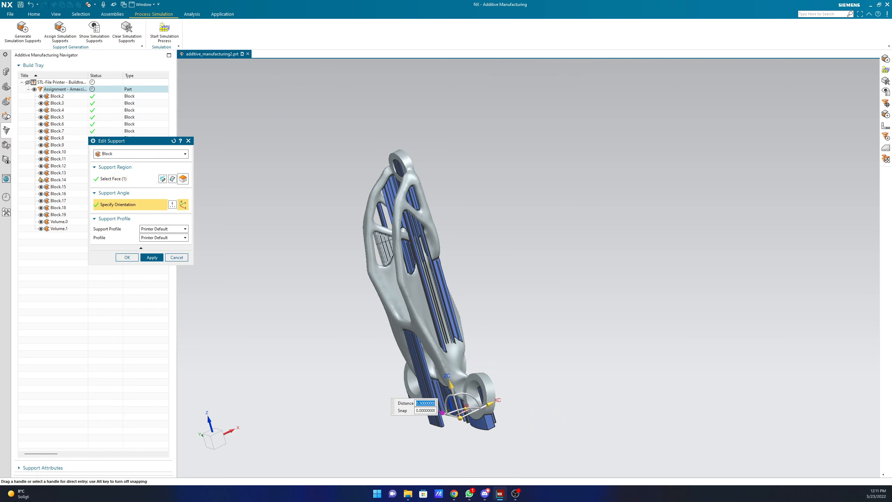
click(149, 257)
click(180, 257)
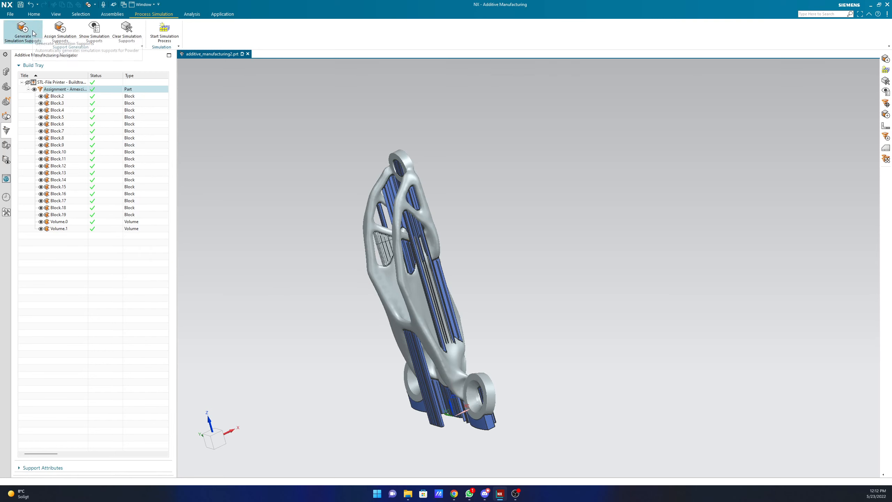
Try generating the Block.14 simulation support again, dismiss the report, and undo the generation.
click(51, 43)
click(407, 254)
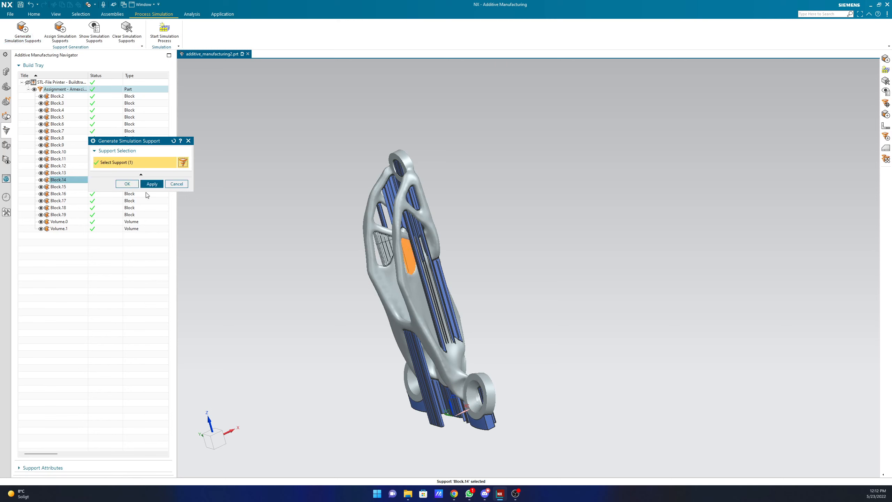
click(151, 184)
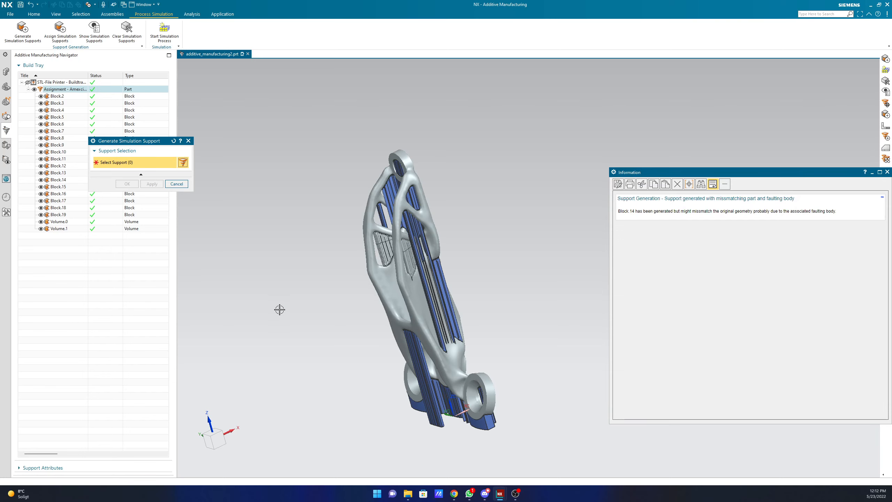
click(888, 172)
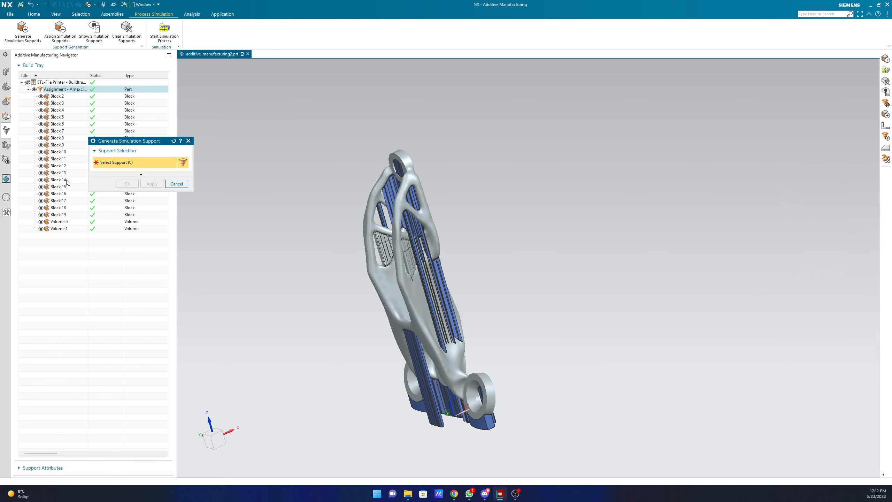
click(177, 183)
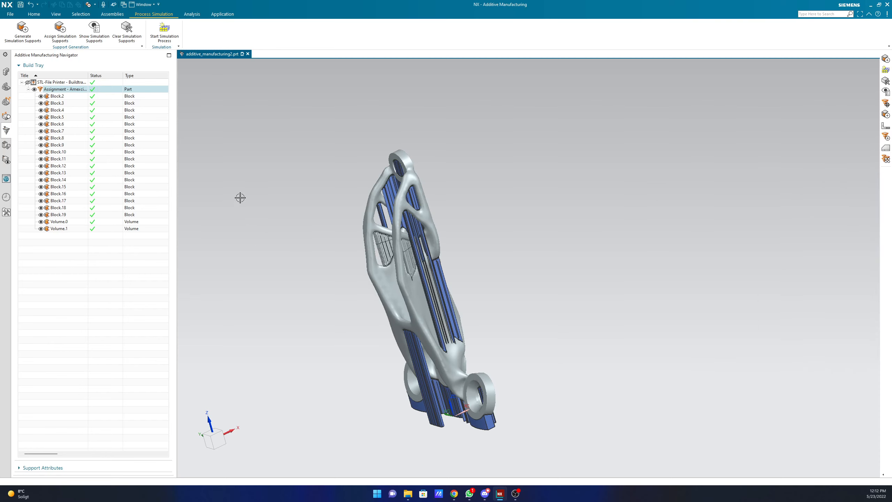
key(ctrl+z)
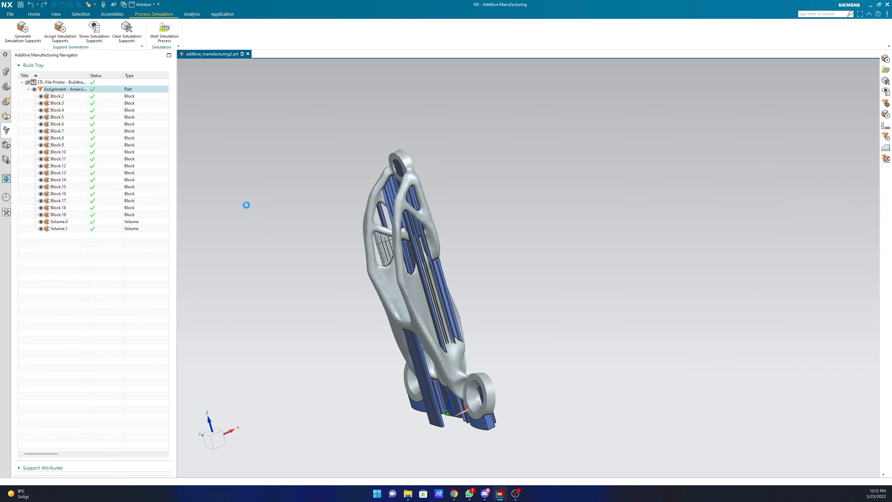
Shift the Block.14 support's orientation by another 0.5 along YC, apply it, and finish editing.
right_click(402, 259)
click(421, 275)
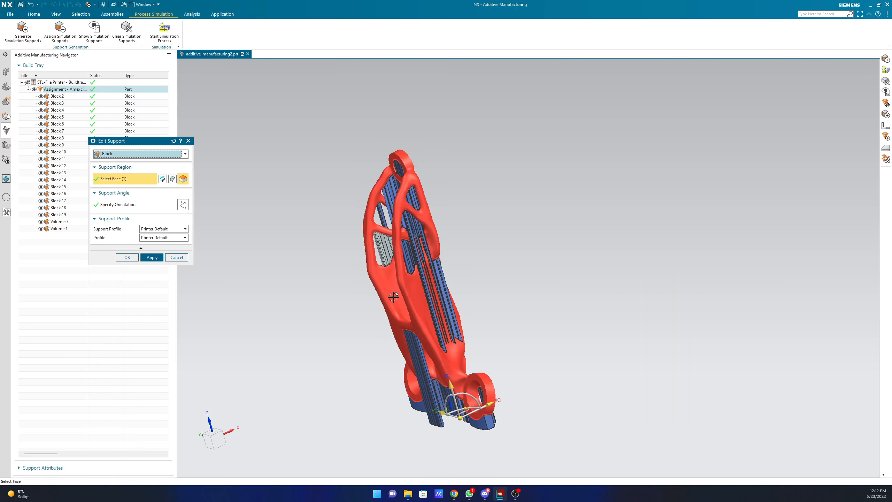
click(443, 412)
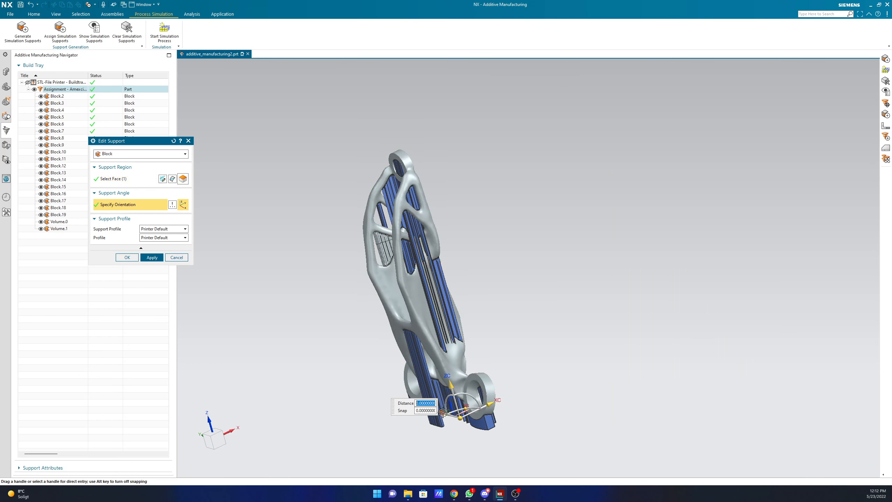
text(0.5)
key(Return)
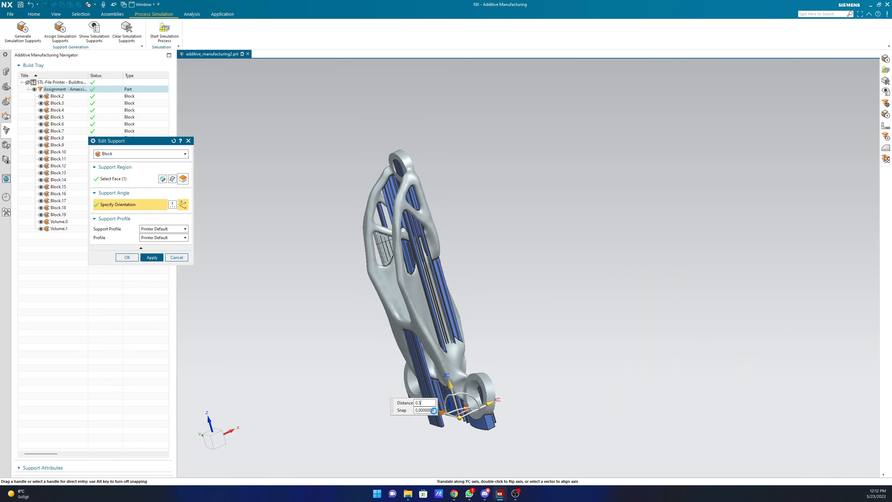
click(154, 258)
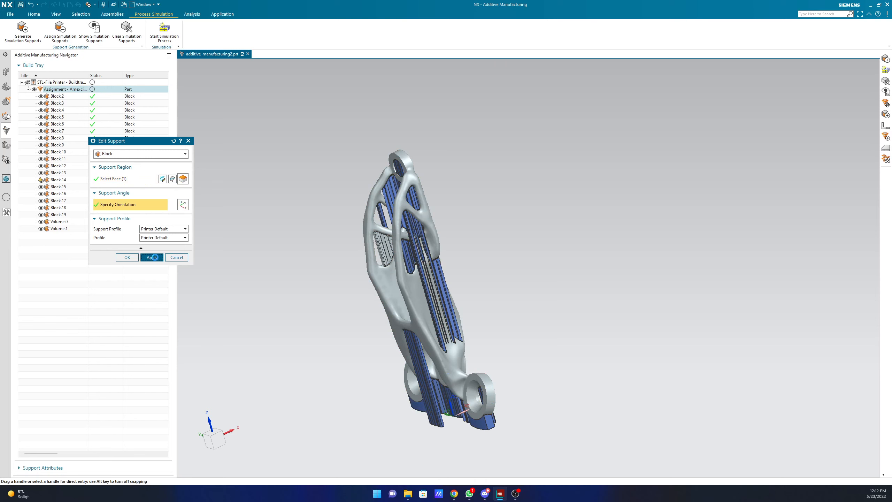
click(128, 257)
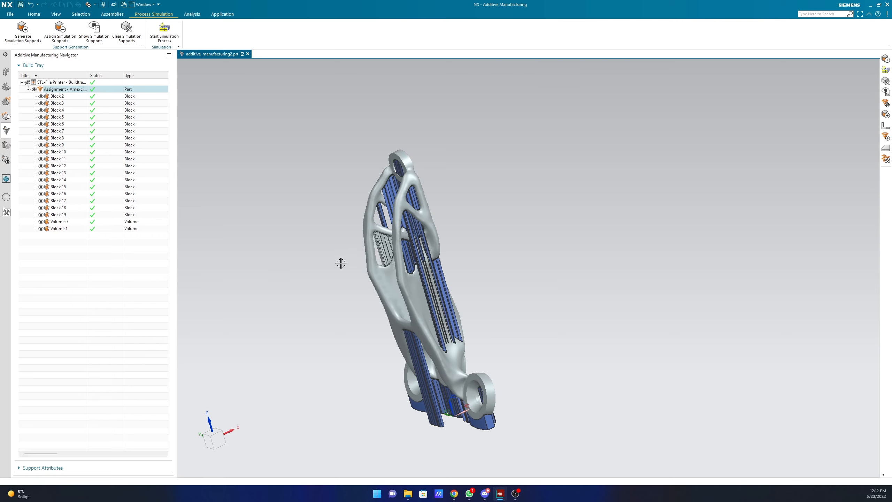
Edit the Block.14 support's orientation with a YC distance of 1, apply it, and finish editing.
scroll(443, 282, up, 6)
scroll(342, 243, up, 4)
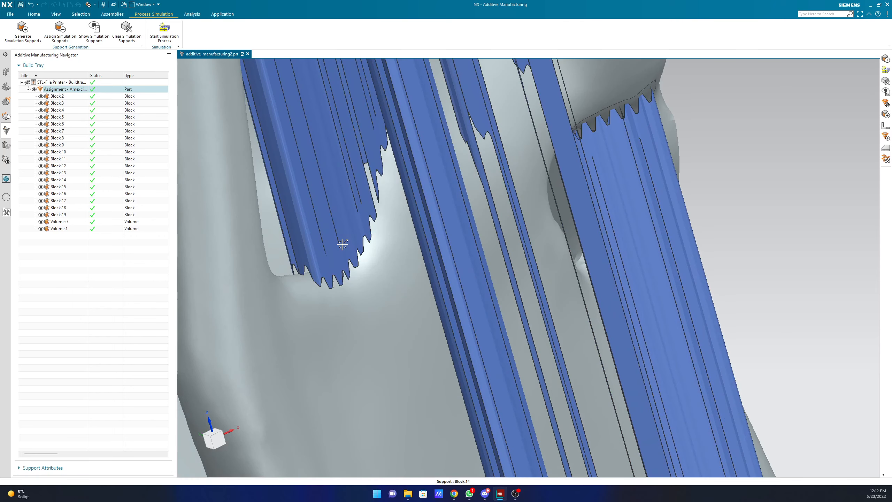
middle_drag(341, 242, 352, 251)
click(386, 223)
right_click(386, 223)
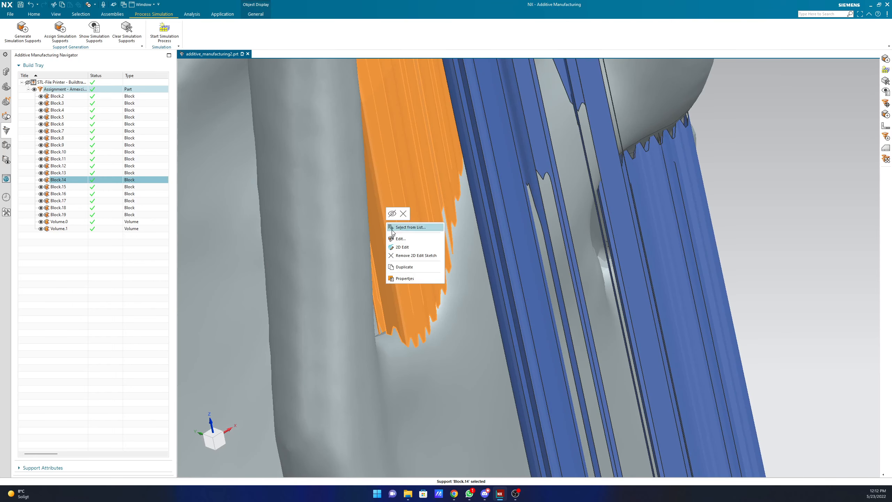
click(401, 239)
scroll(444, 341, down, 5)
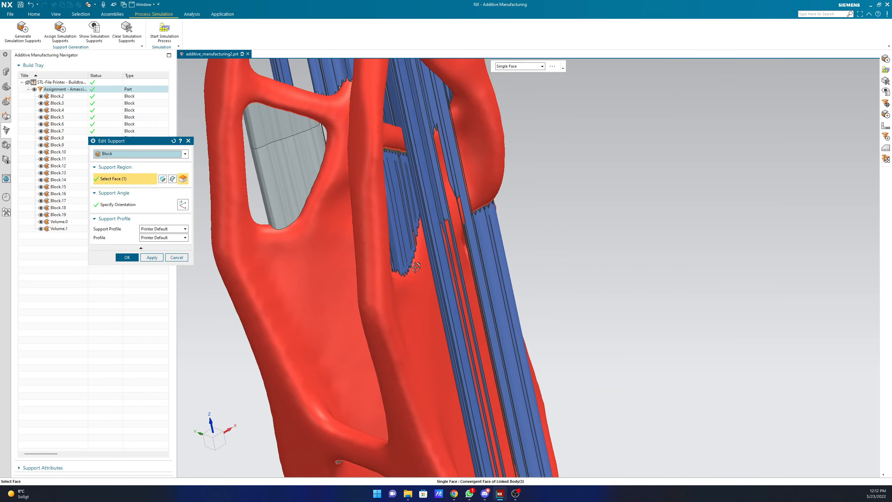
scroll(434, 427, up, 4)
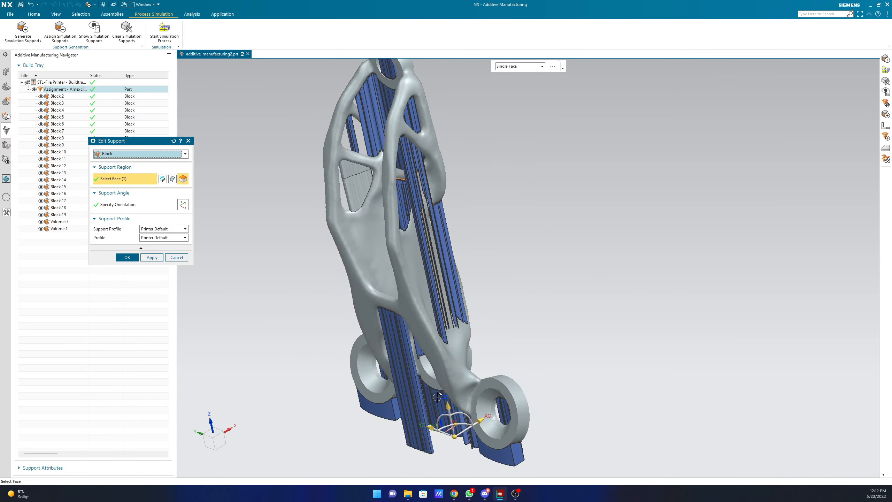
click(432, 426)
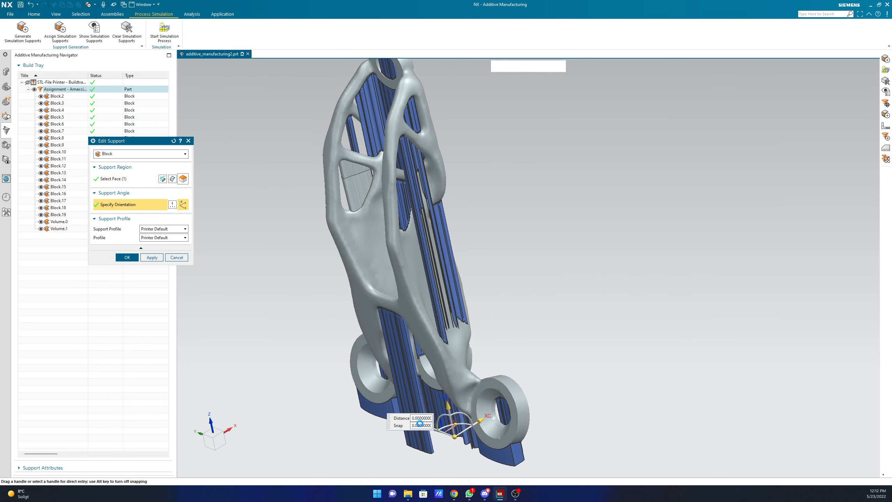
drag(408, 418, 433, 425)
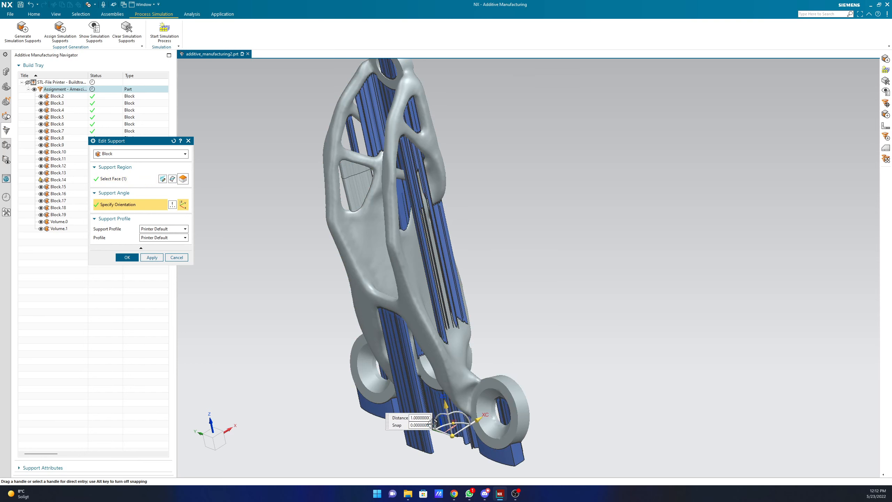
click(152, 257)
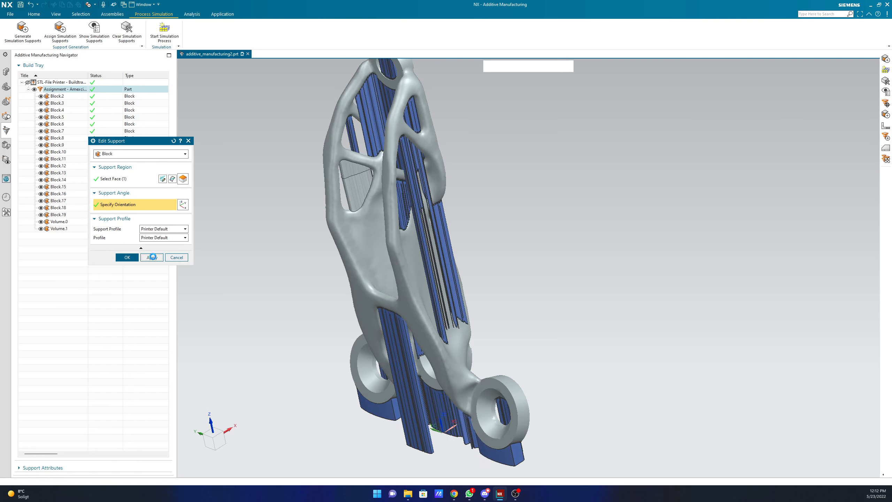
click(127, 257)
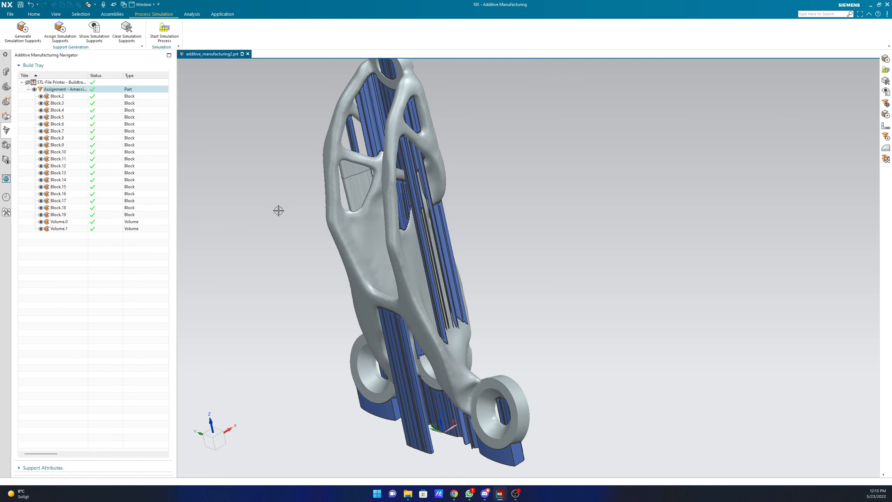
Try generating the simulation support for the reoriented Block.14, dismiss the report, and undo the generation.
click(23, 30)
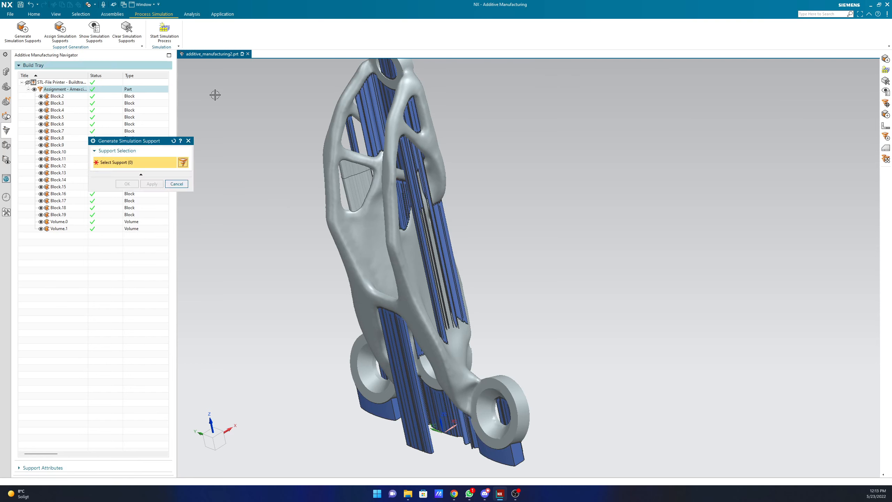
click(403, 201)
click(151, 184)
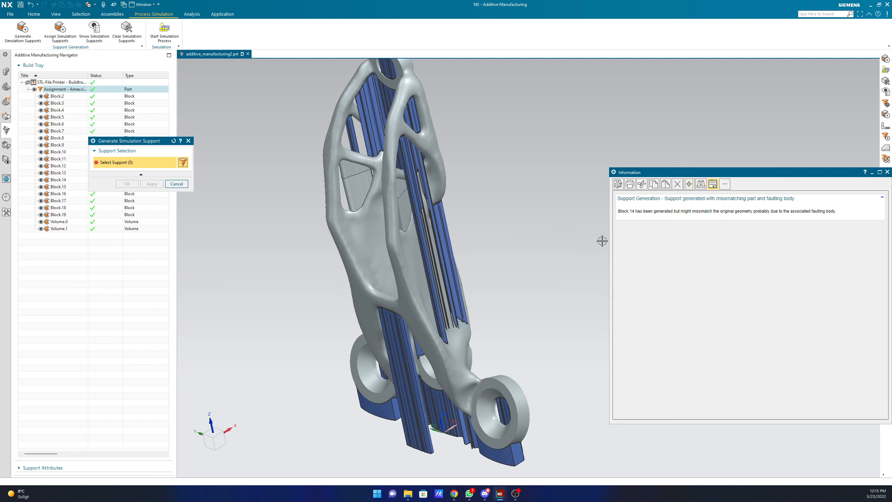
click(888, 172)
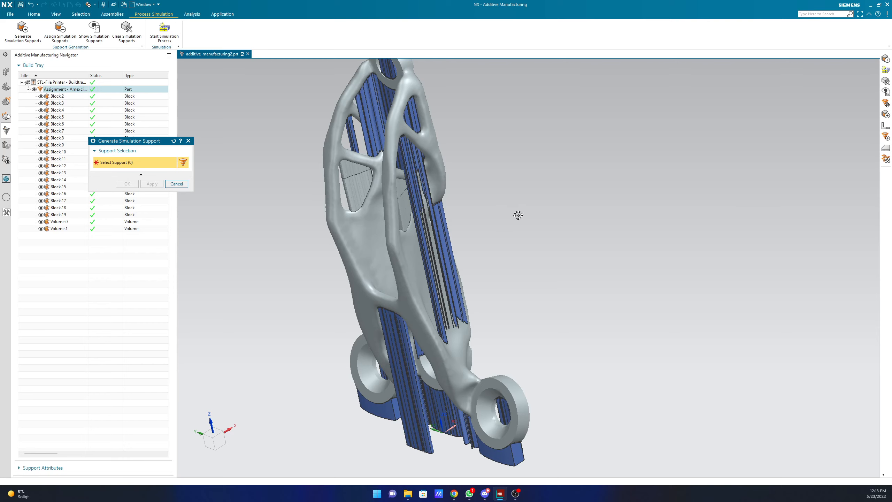
middle_drag(519, 215, 484, 184)
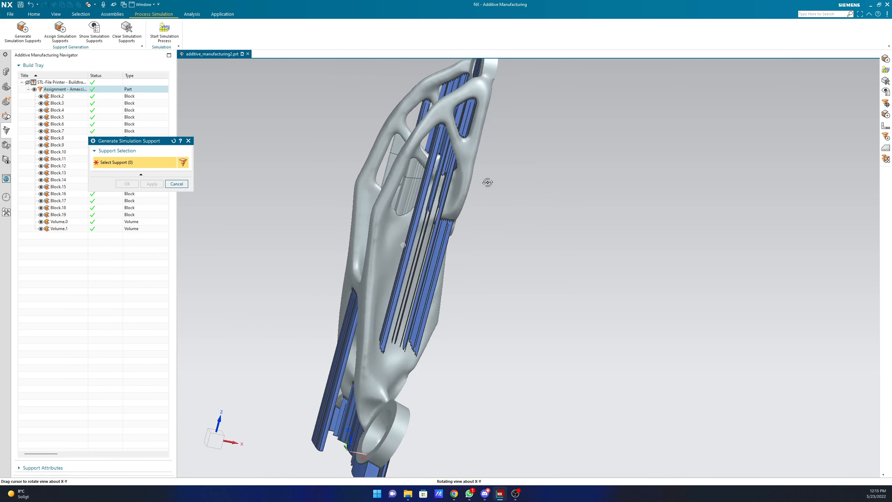
click(176, 184)
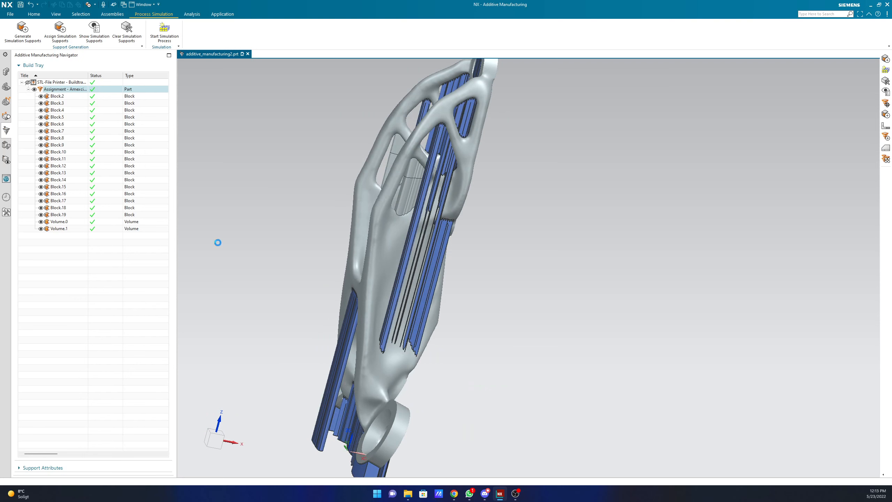
middle_drag(472, 369, 462, 319)
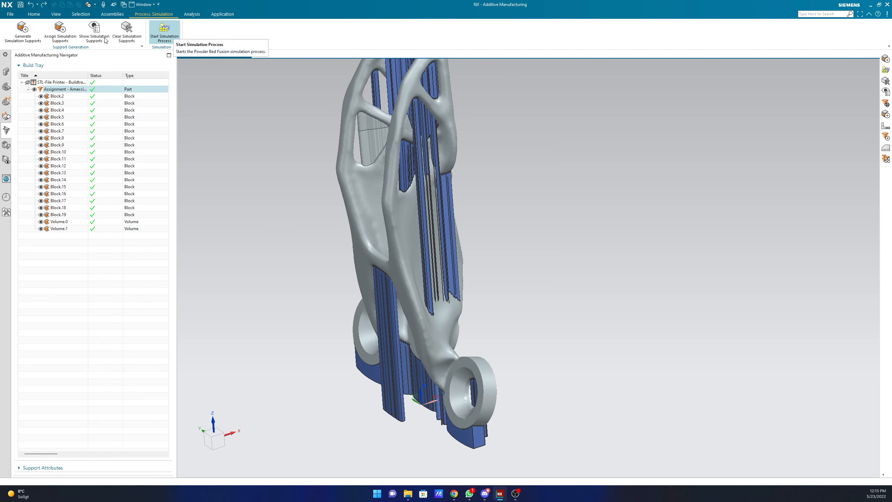
Generate simulation supports for Block.2 to Block.6, Block.10, Volume.0 and Volume.1 at the part's base, and save the part.
click(18, 36)
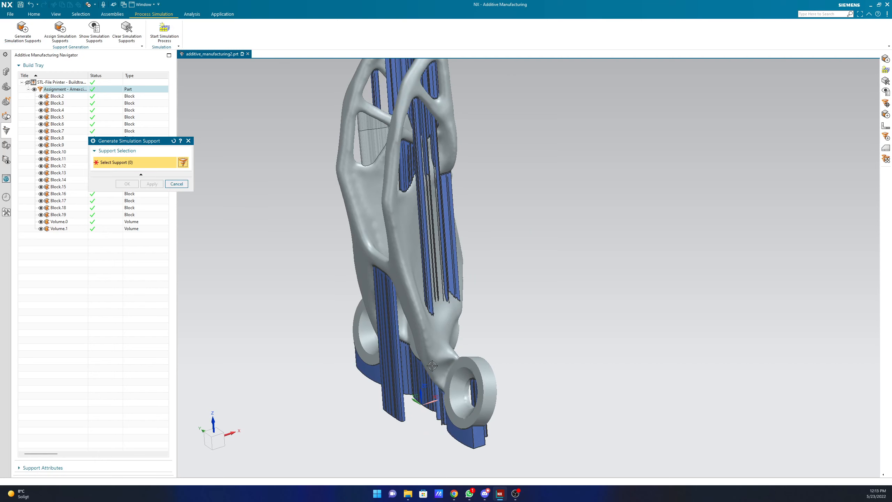
click(477, 439)
middle_drag(476, 439, 397, 387)
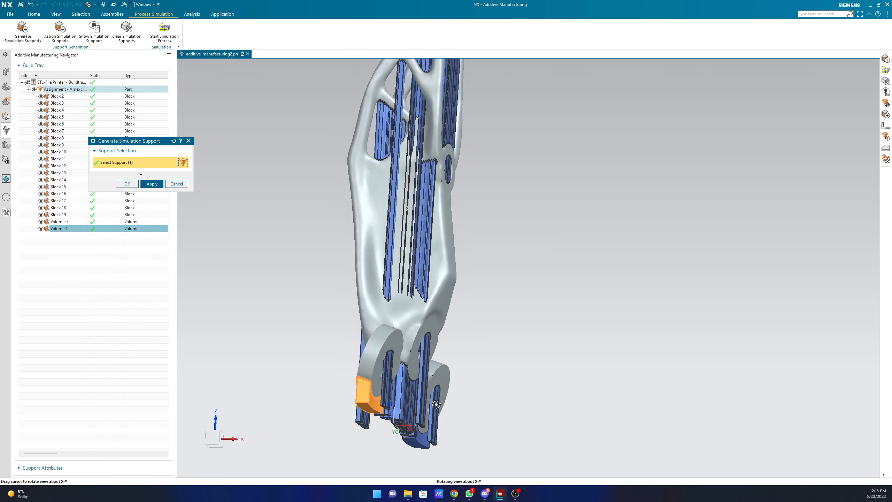
scroll(394, 383, up, 3)
click(394, 383)
click(364, 444)
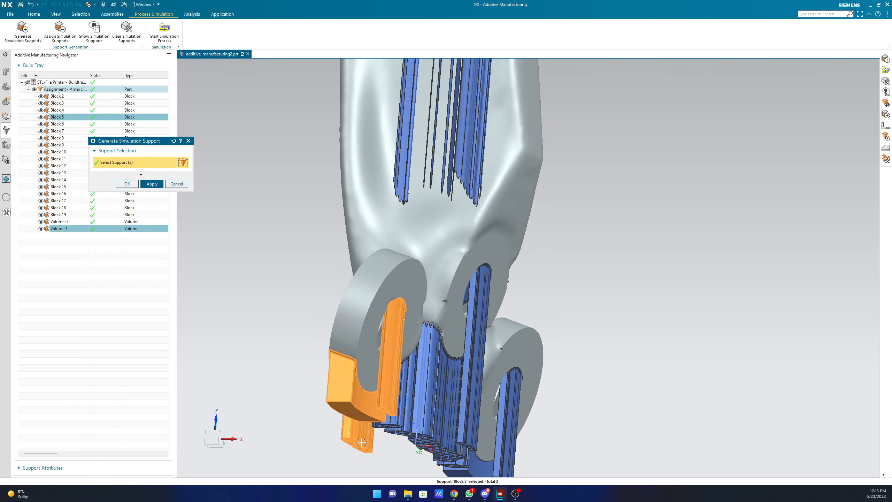
click(417, 421)
click(397, 420)
click(462, 466)
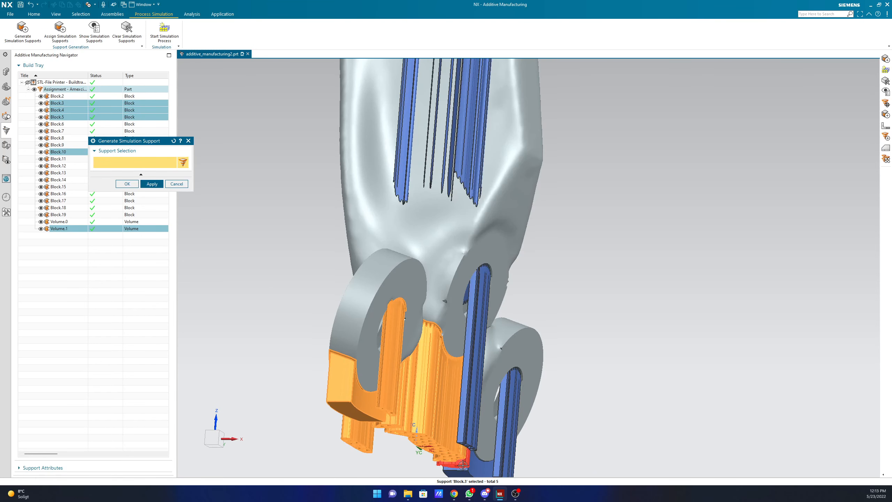
click(477, 468)
click(502, 459)
scroll(475, 424, down, 3)
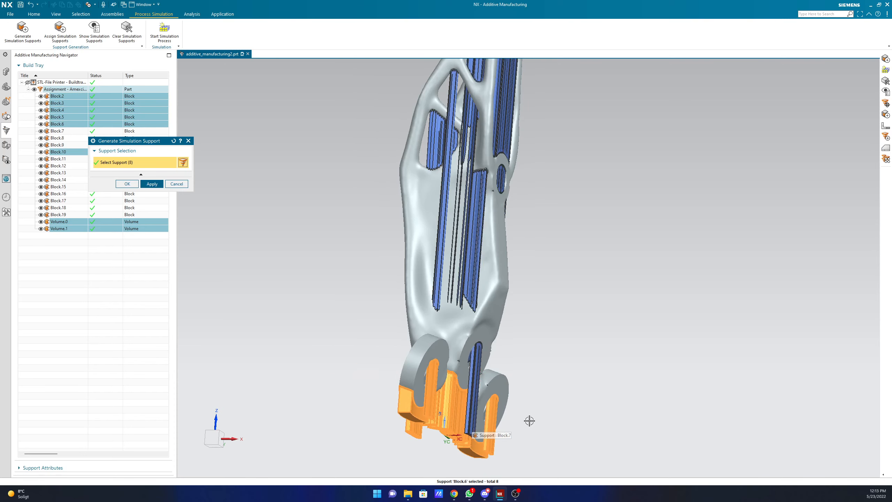
middle_drag(528, 420, 248, 343)
click(152, 183)
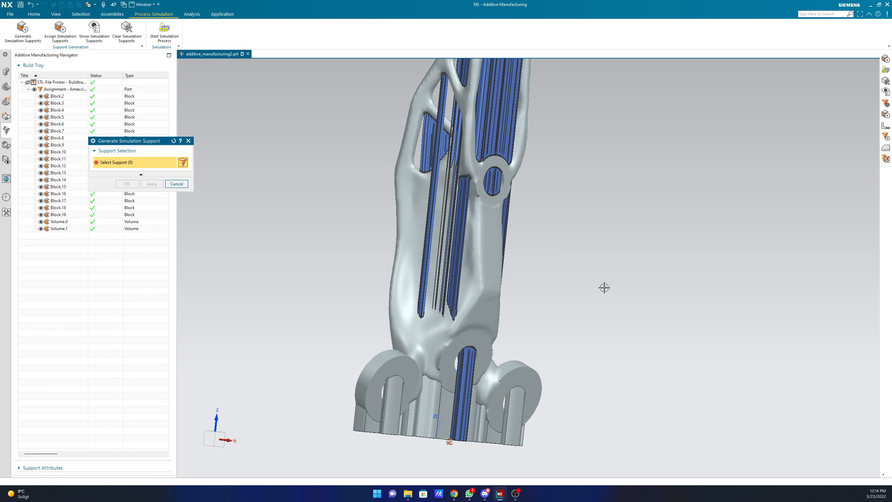
click(177, 184)
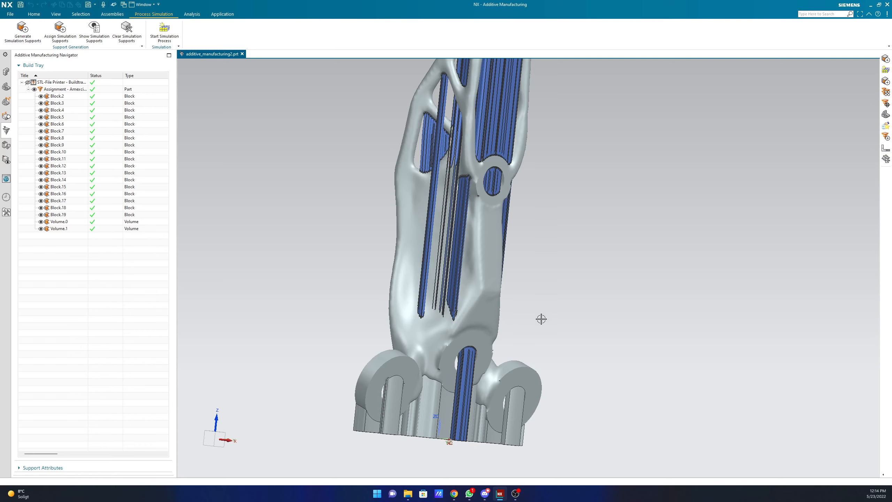
Generate the simulation support for Block.7 under the middle lug at the part's base.
click(460, 400)
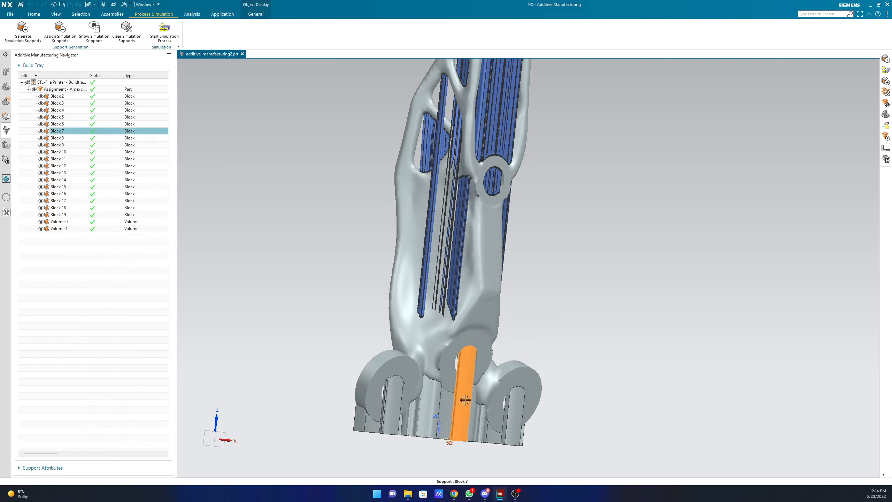
click(24, 30)
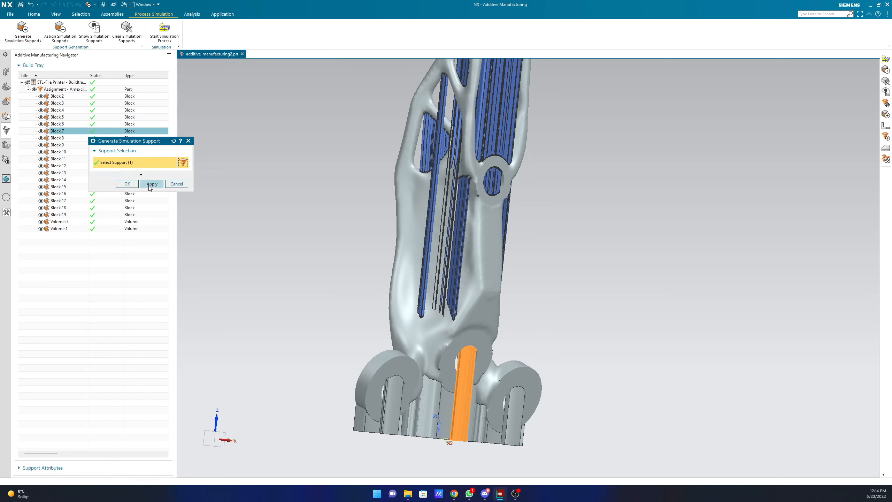
click(152, 184)
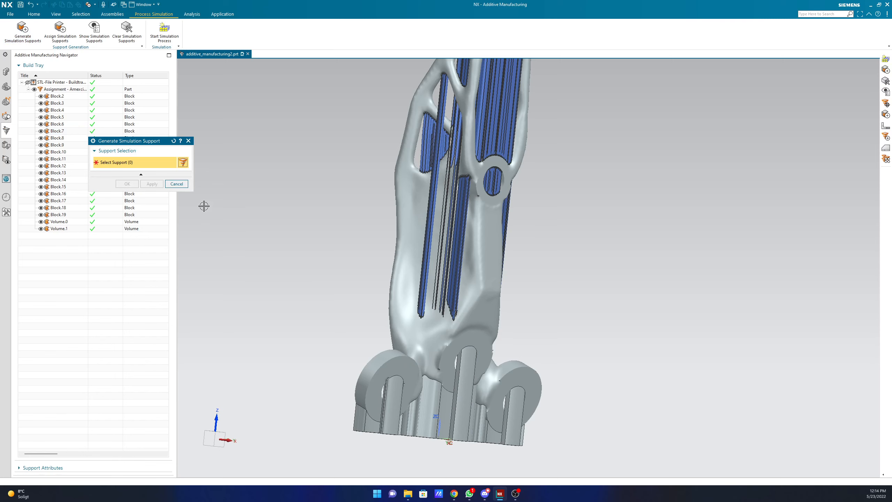
click(177, 183)
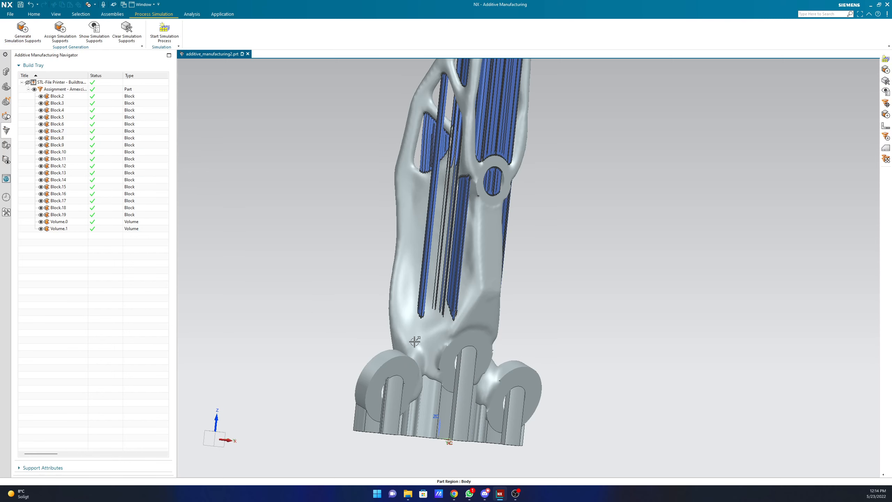
Try generating the simulation support for Block.13 in the lower round hole, dismiss the report, and undo the generation.
middle_drag(415, 341, 502, 287)
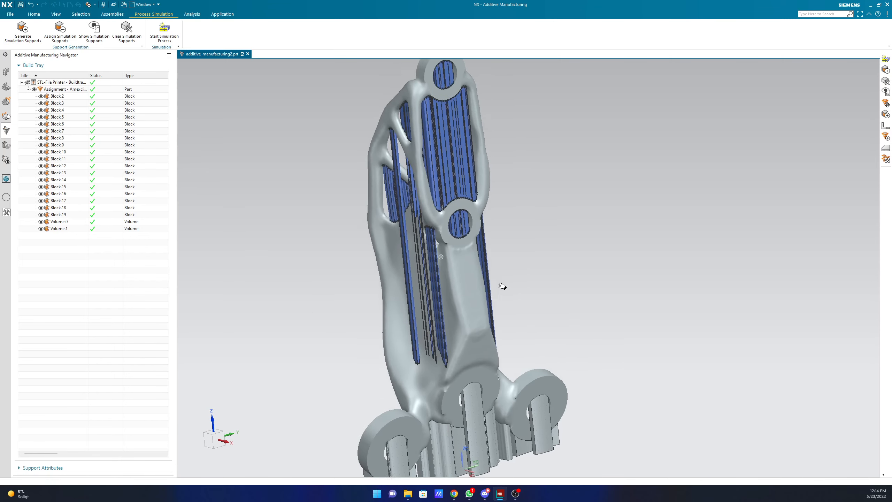
scroll(502, 287, up, 5)
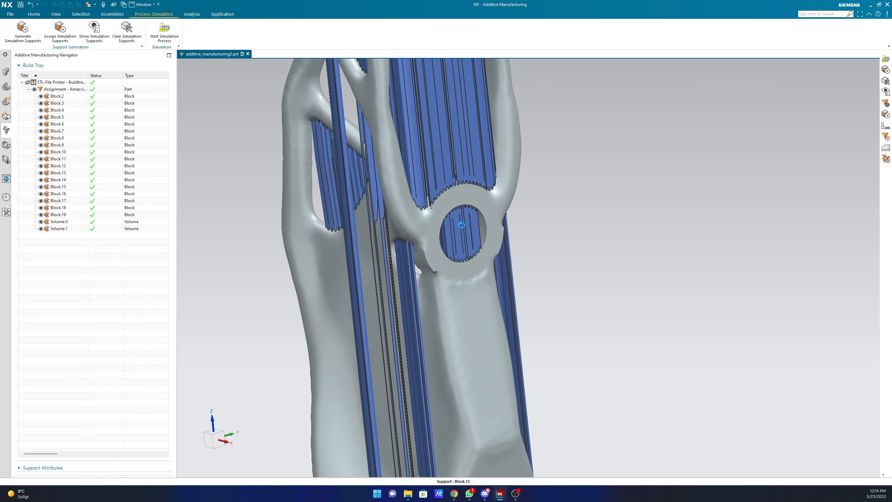
click(462, 226)
click(20, 36)
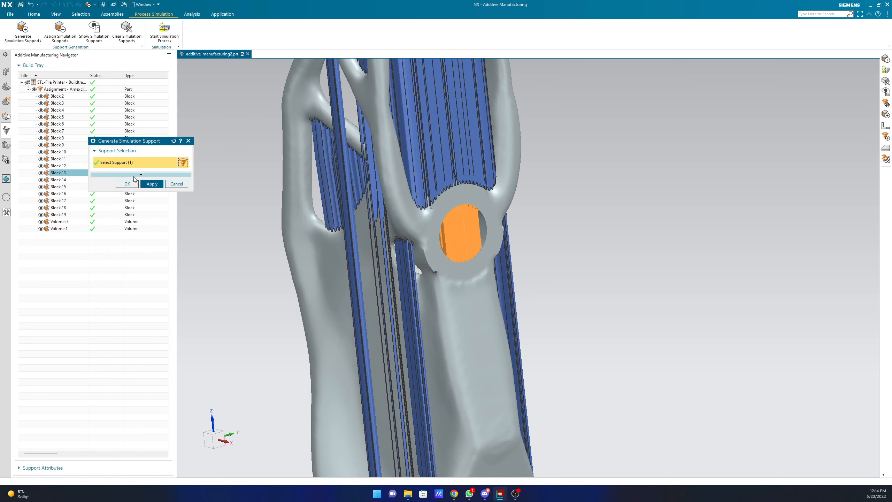
click(151, 183)
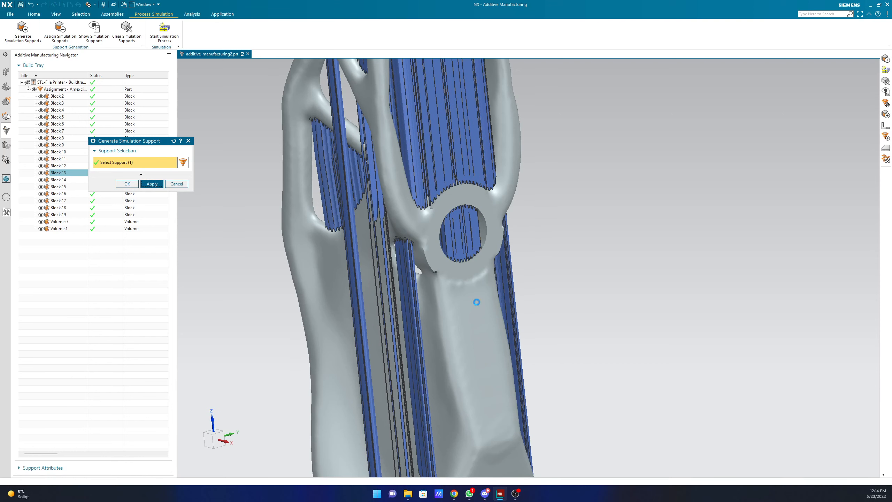
scroll(491, 267, down, 1)
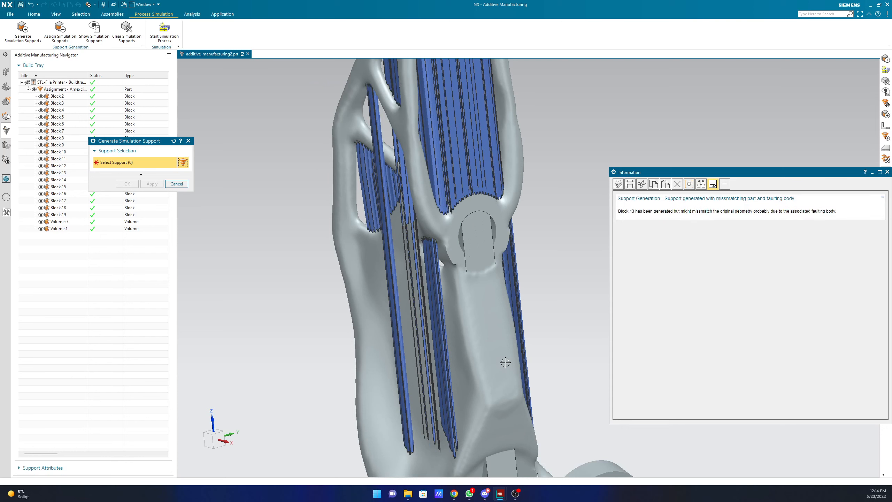
shift+middle_drag(494, 352, 483, 233)
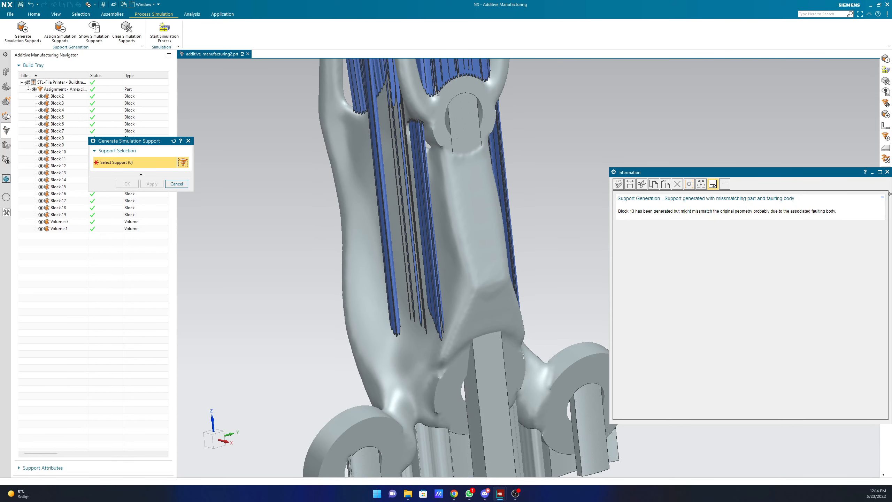
click(887, 172)
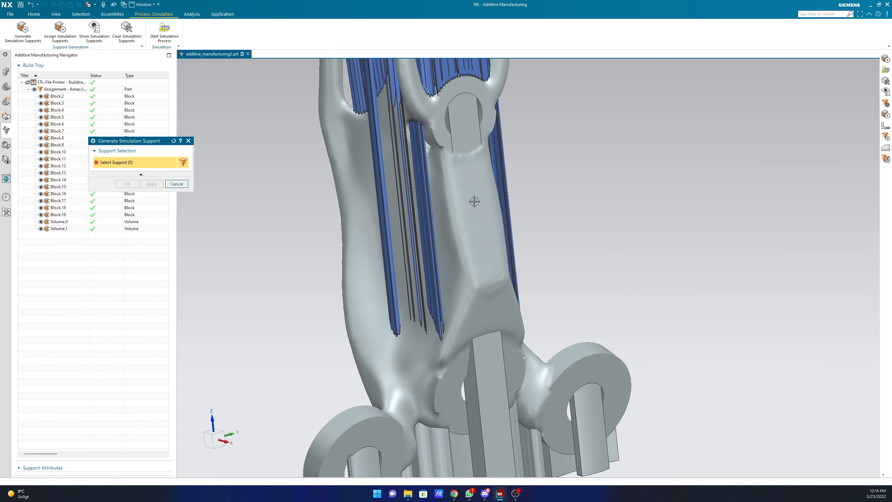
click(172, 183)
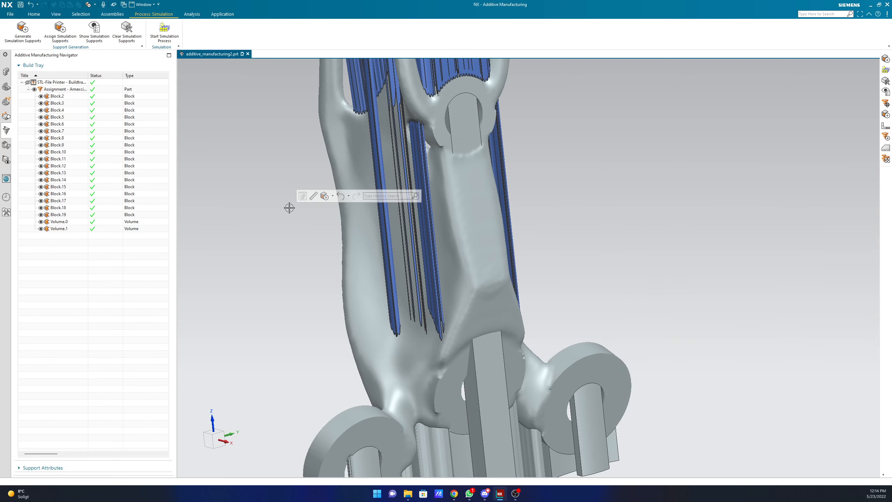
scroll(294, 208, up, 5)
shift+middle_drag(338, 292, 356, 322)
scroll(355, 327, down, 5)
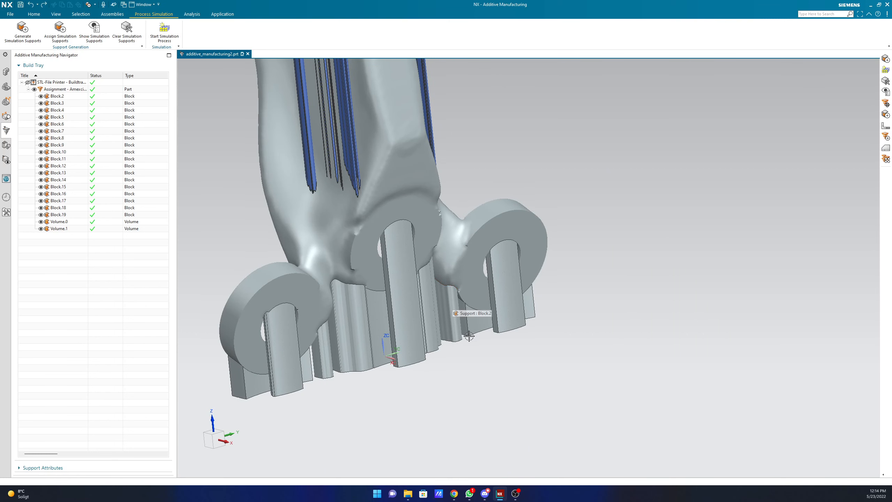
shift+middle_drag(439, 187, 488, 341)
shift+middle_drag(464, 204, 487, 340)
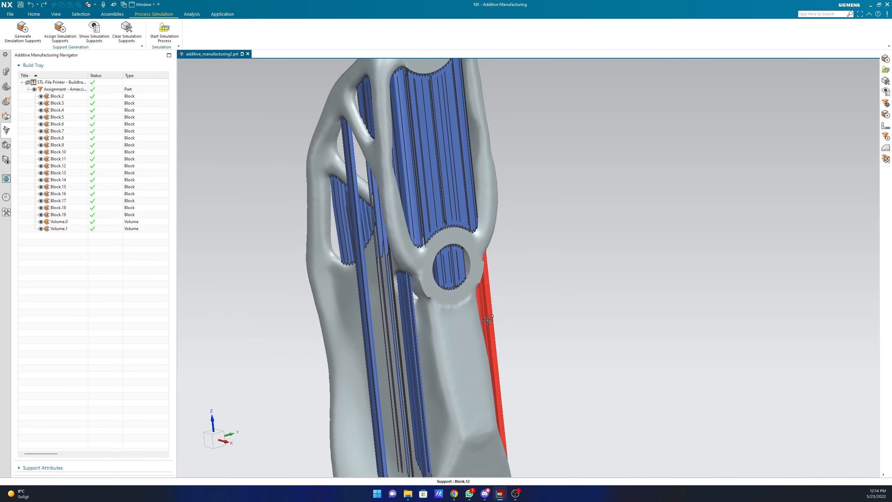
Start the simulation process with the part body selected as the specimen.
scroll(415, 276, down, 3)
mouse_move(426, 334)
middle_down()
mouse_move(466, 328)
mouse_move(423, 332)
middle_up()
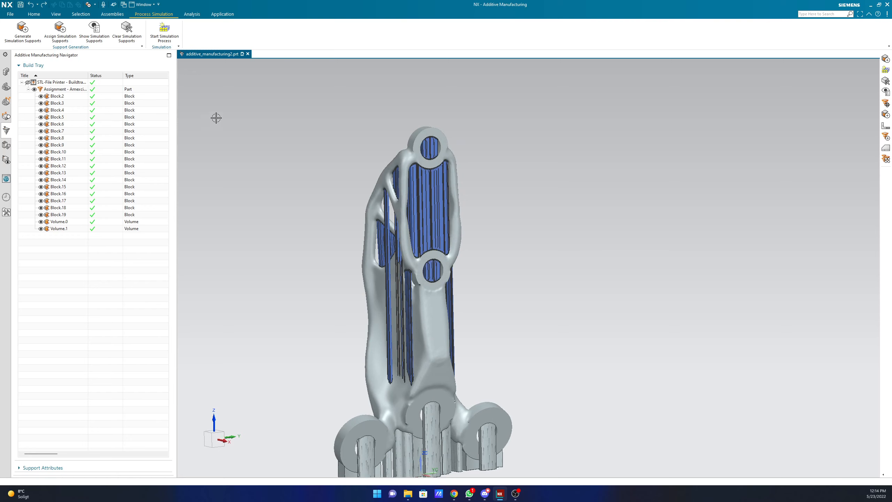
click(164, 35)
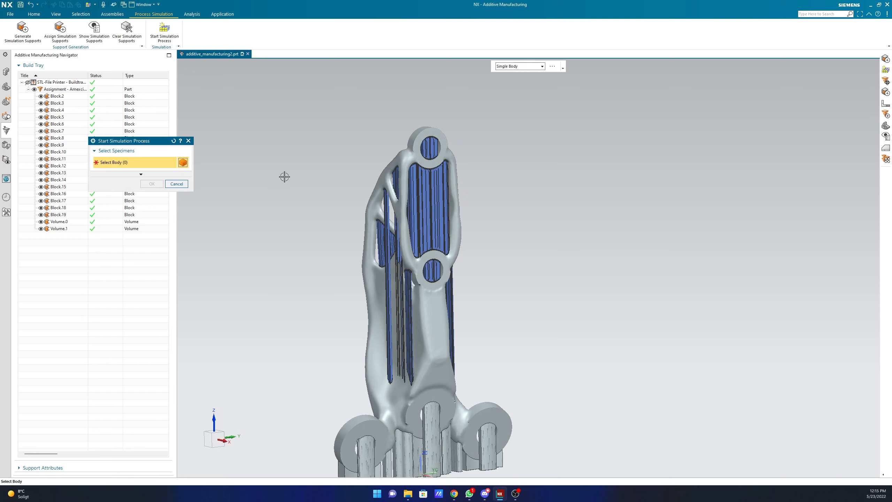
click(397, 331)
click(150, 184)
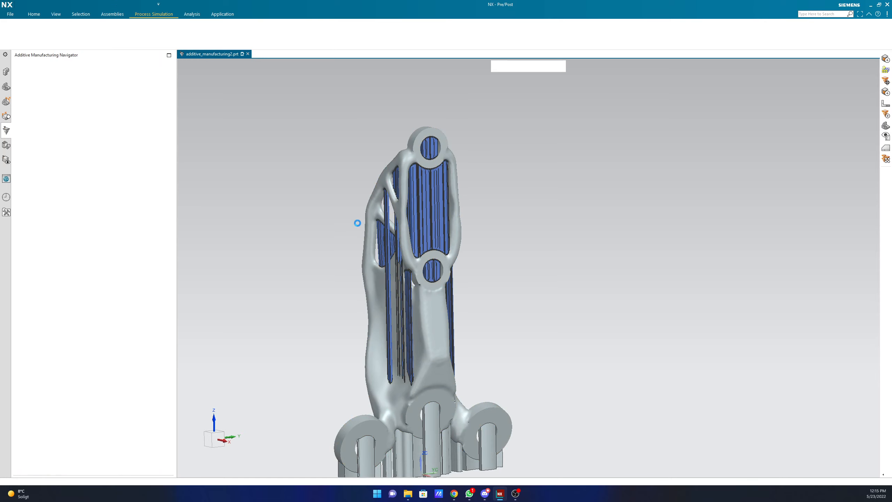
Apply the global powder bed fusion settings with the Thermal + Mechanical simulation type, toggling the Simulate Powder option.
scroll(351, 259, down, 2)
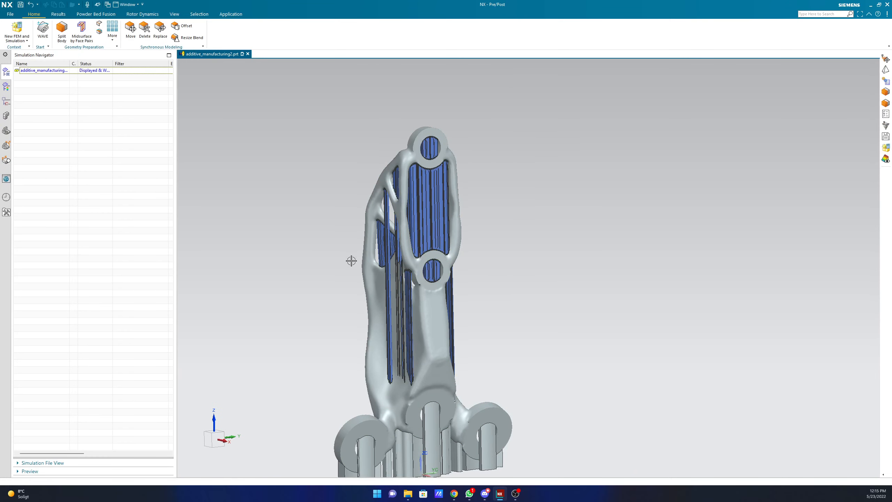
scroll(462, 353, up, 4)
scroll(426, 375, down, 5)
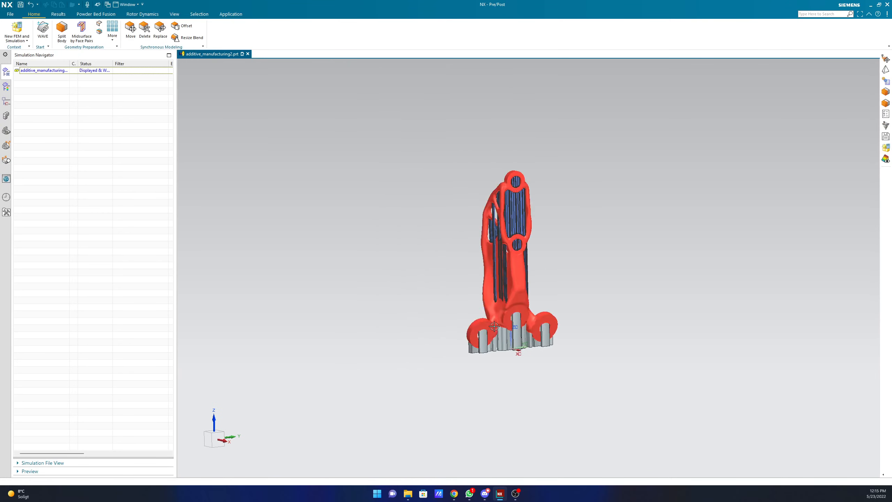
middle_drag(426, 375, 336, 332)
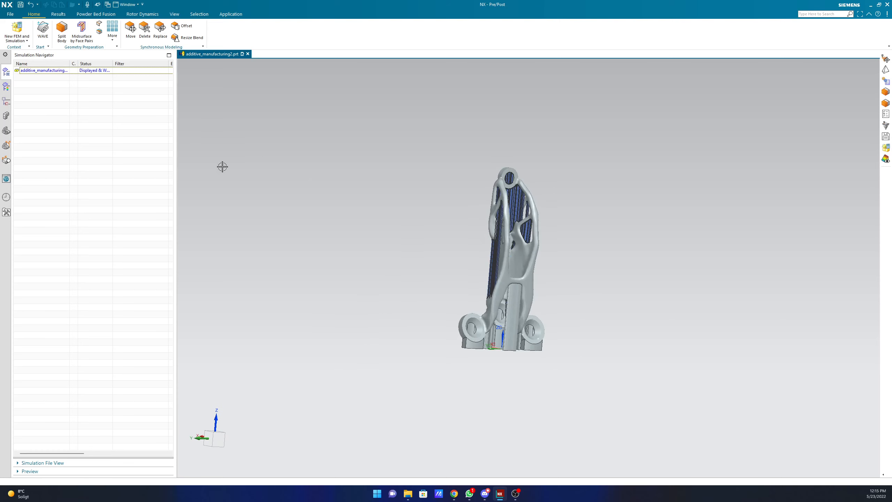
click(95, 14)
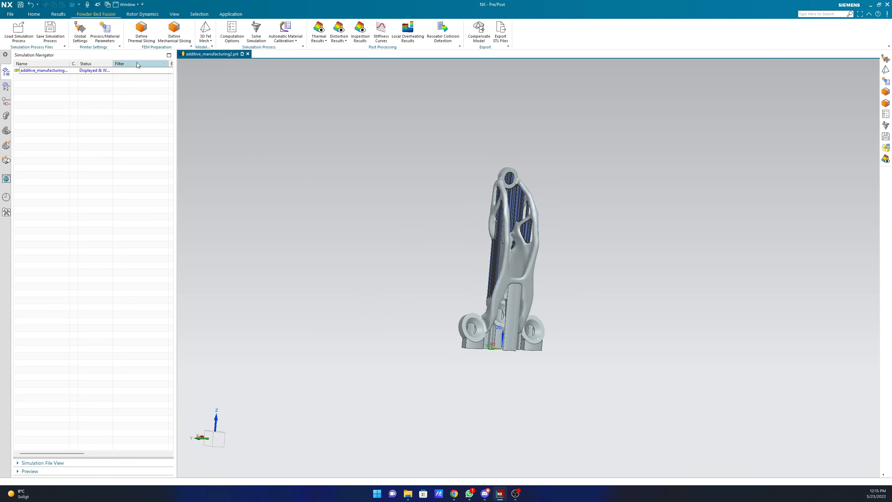
click(80, 31)
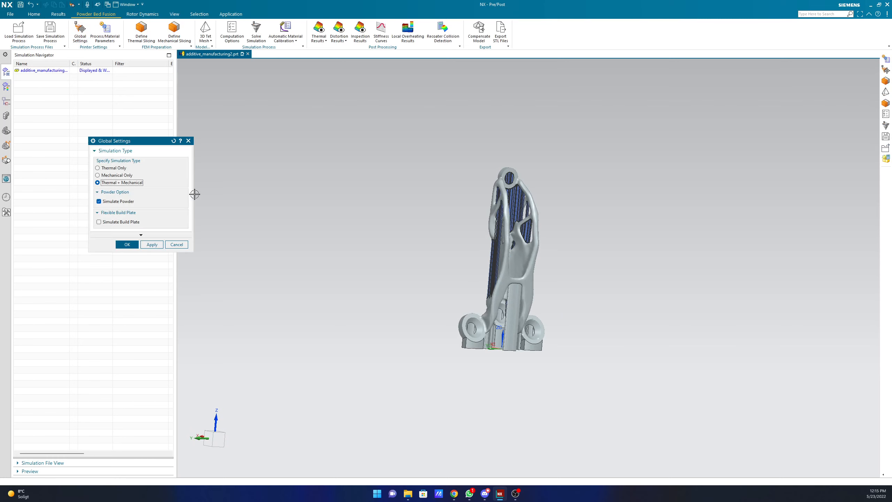
click(119, 204)
click(126, 245)
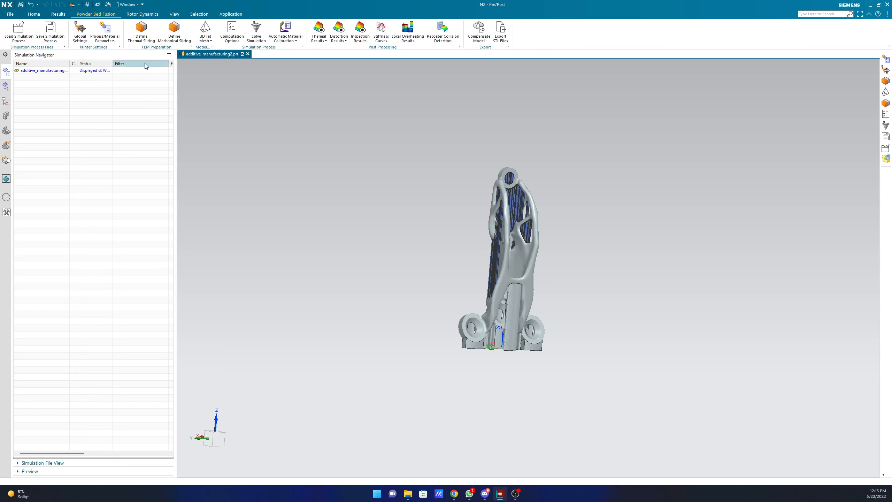
Assign the Typical Inconel 718 (40 micron) print job as the process and material parameters.
mouse_move(379, 199)
middle_down()
mouse_move(371, 224)
mouse_move(377, 208)
middle_up()
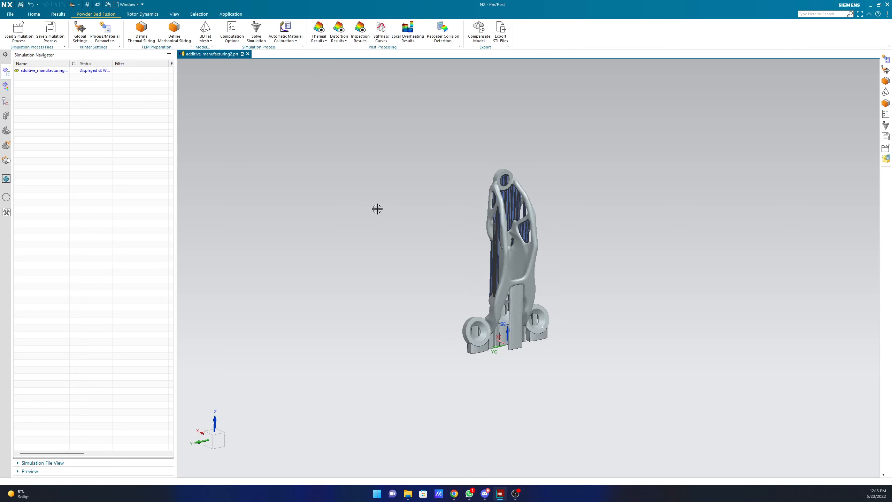
click(83, 31)
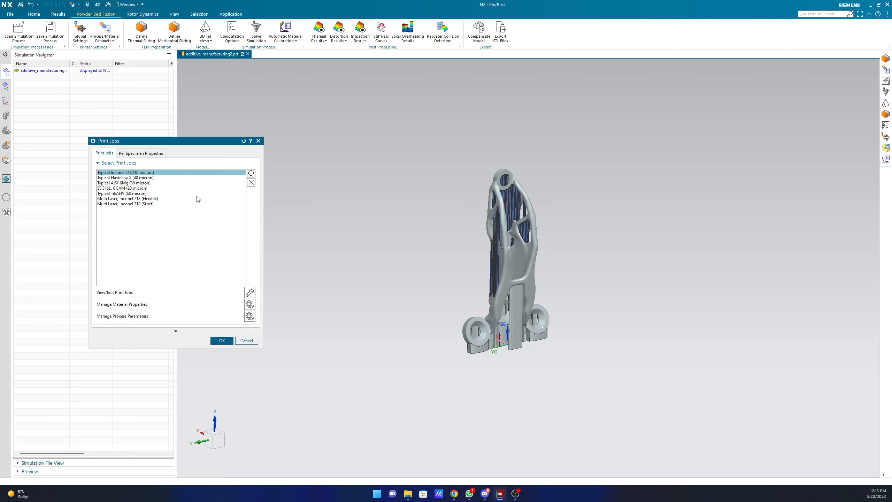
click(222, 340)
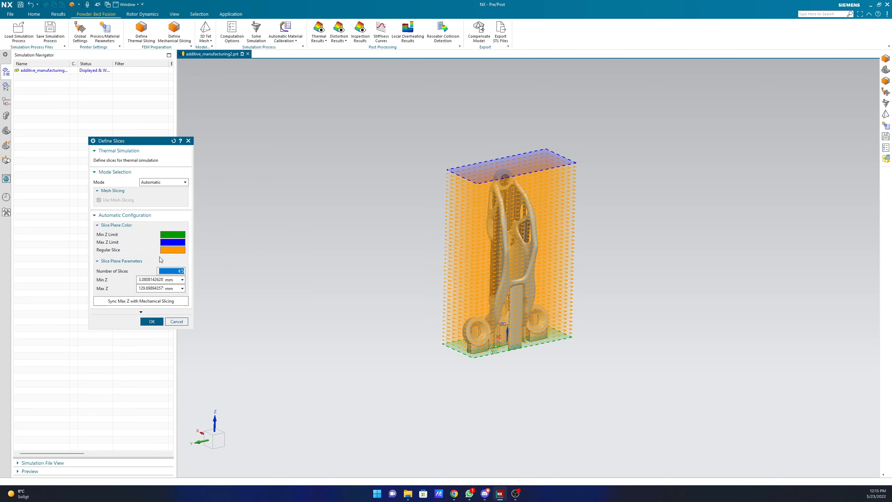
Define the automatic thermal slicing with 5 slices and a Min Z of 0 mm, keeping the proposed Max Z.
text(5)
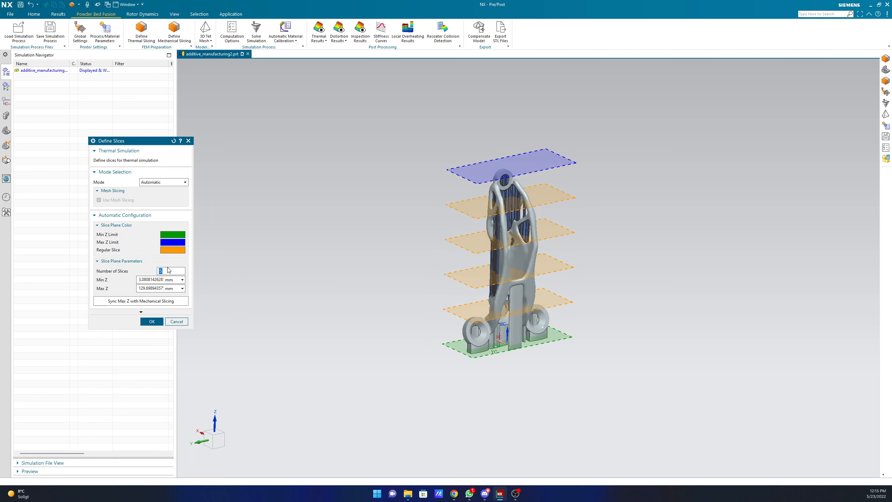
double_click(147, 280)
text(0)
key(Return)
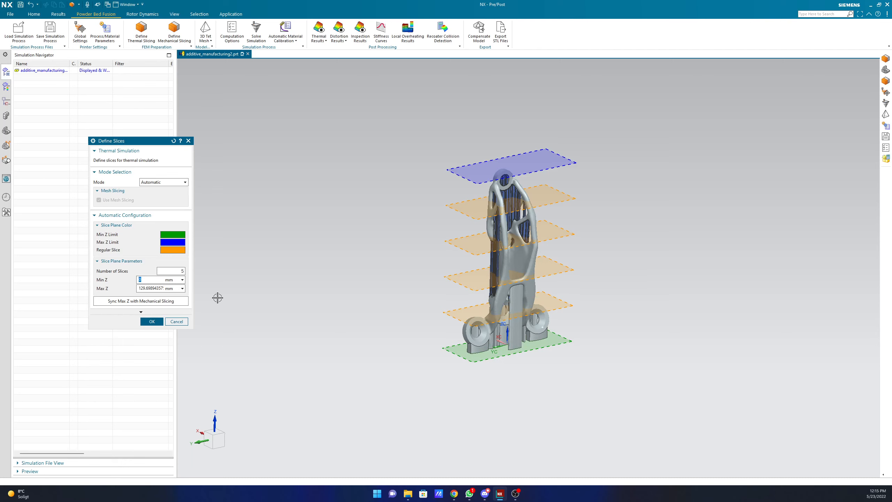
scroll(482, 347, up, 5)
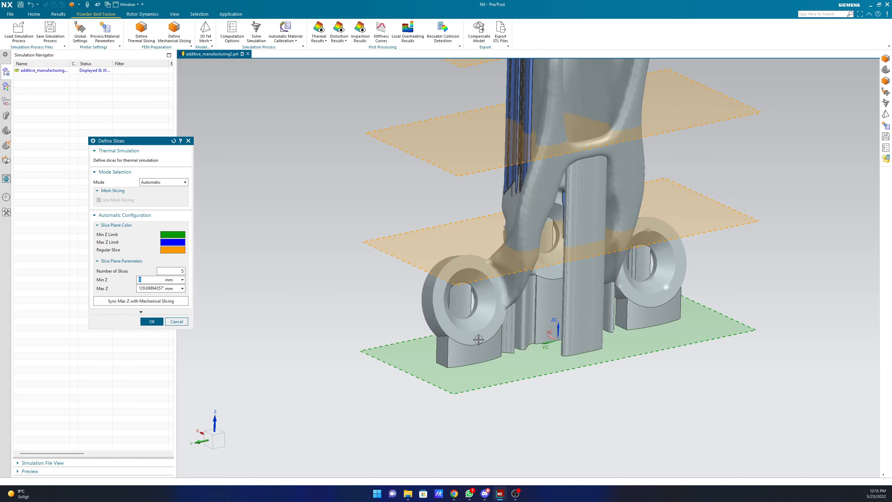
click(151, 288)
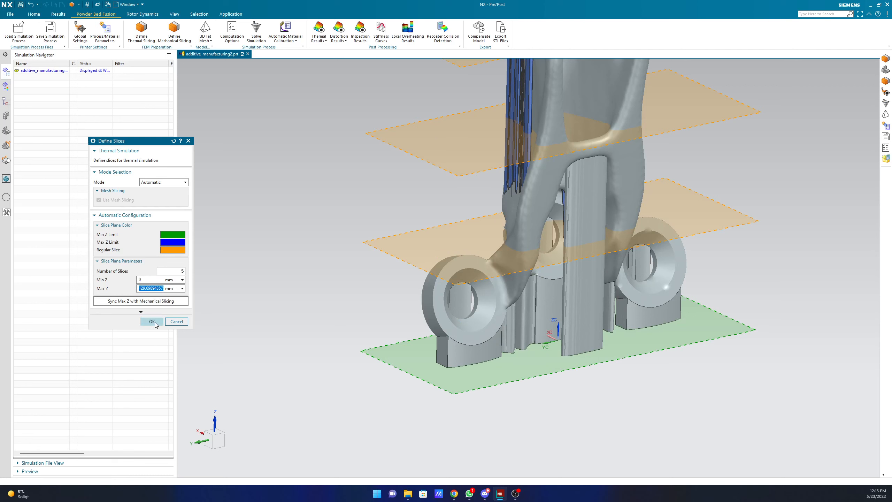
click(152, 322)
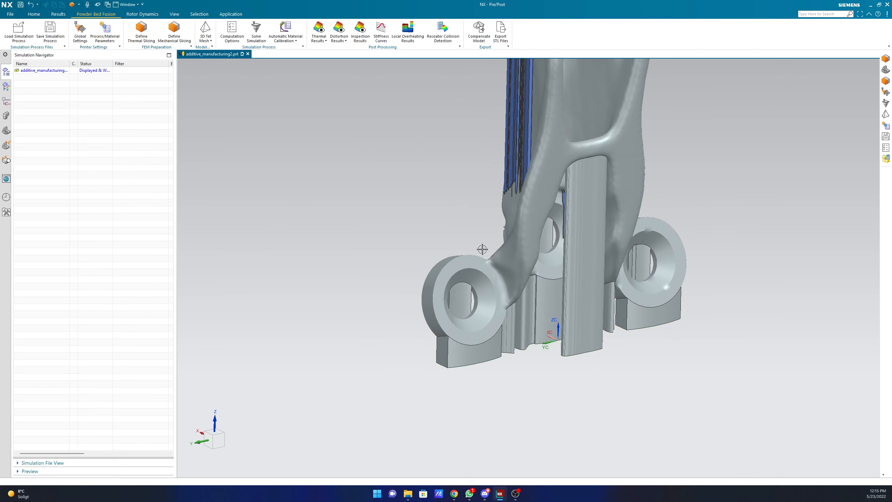
Start defining the mechanical slicing and synchronize its Max Z with the thermal slicing.
scroll(481, 249, down, 5)
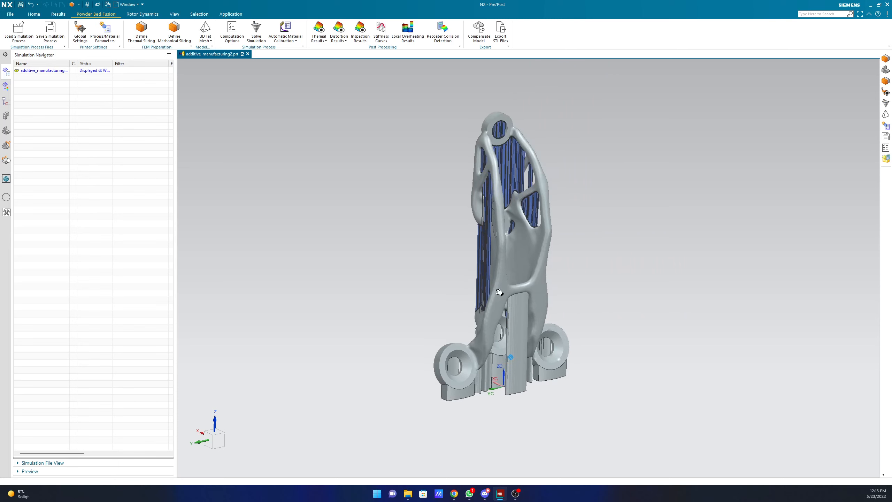
click(174, 30)
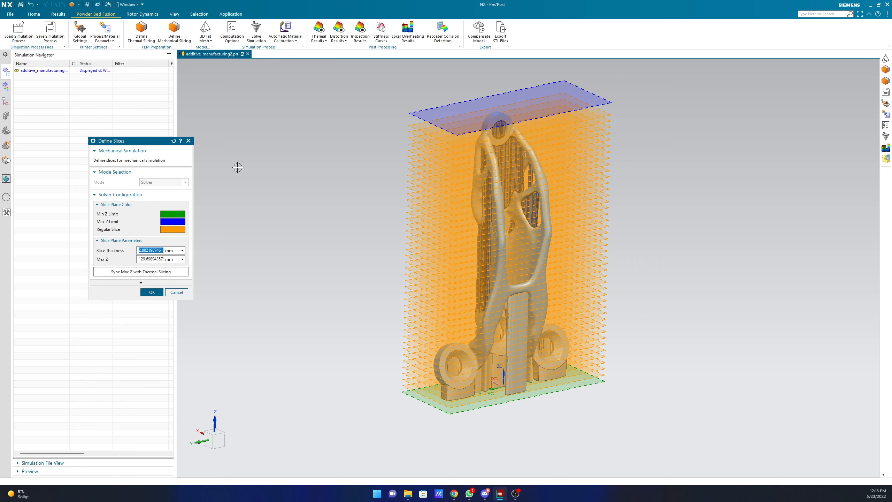
click(144, 273)
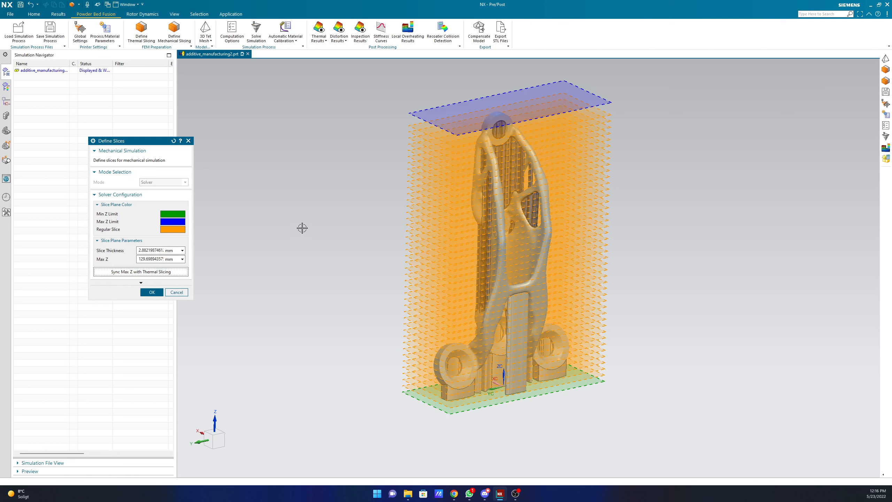
Switch to Calculator and divide the 129.6989 mm Max Z height by 5 slices.
key(super)
text(calc)
key(Return)
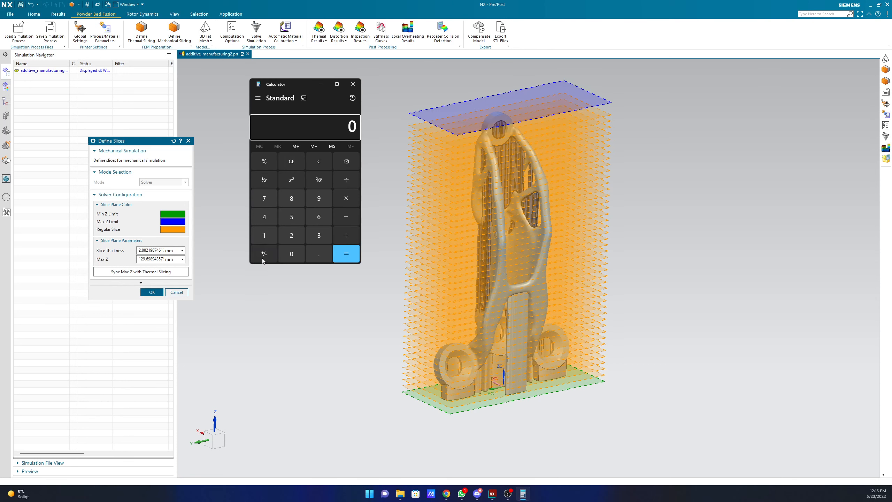
text(129.6989)
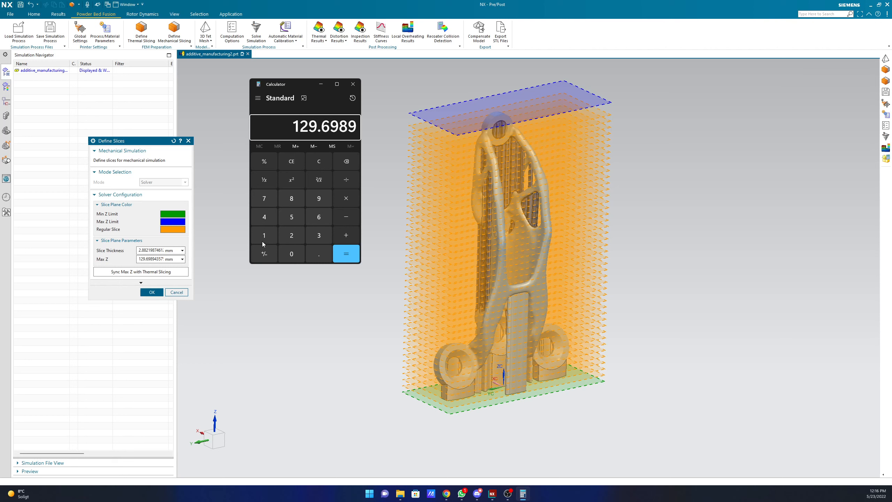
text(/5)
key(Return)
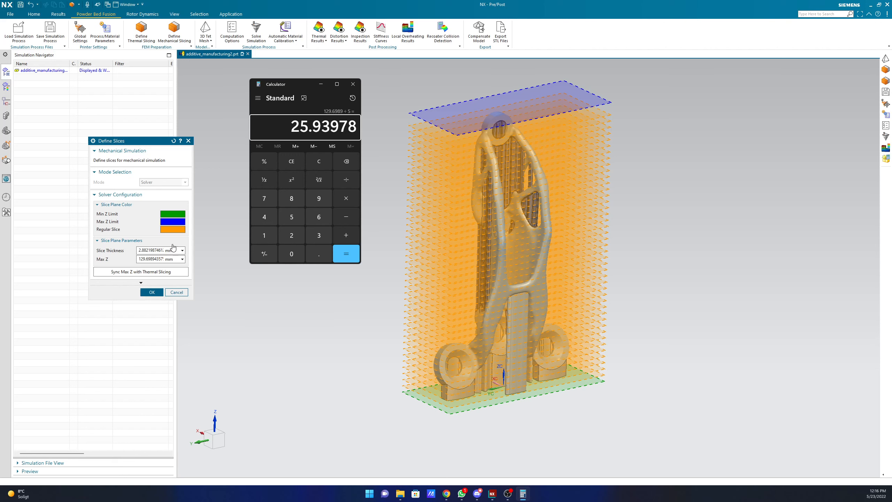
Return to NX and define the mechanical slicing with a slice thickness of 25.939788715 mm.
click(154, 251)
double_click(155, 250)
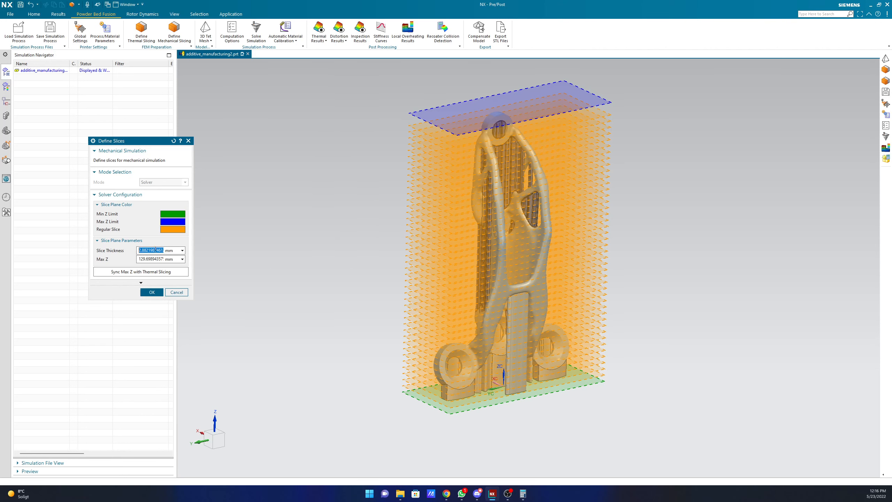
key(alt+Tab)
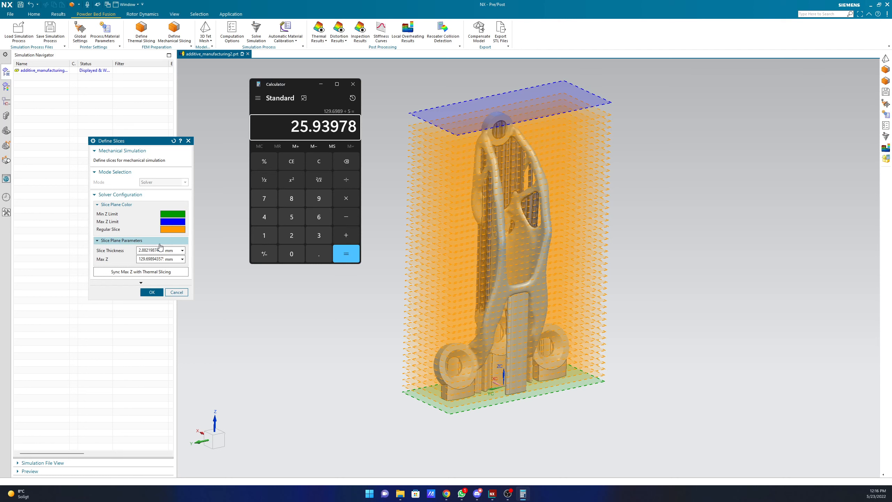
key(alt+Tab)
key(alt+Tab)
key(alt+Tab)
text(25)
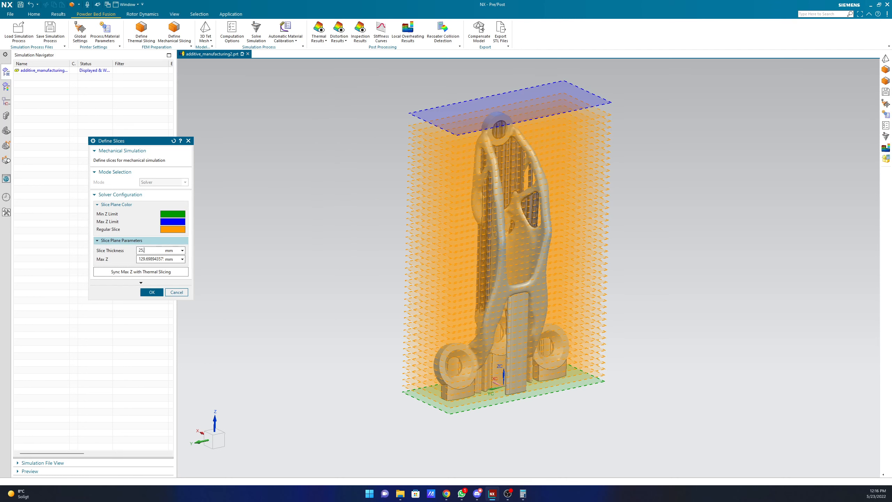
text(.939788715)
key(Return)
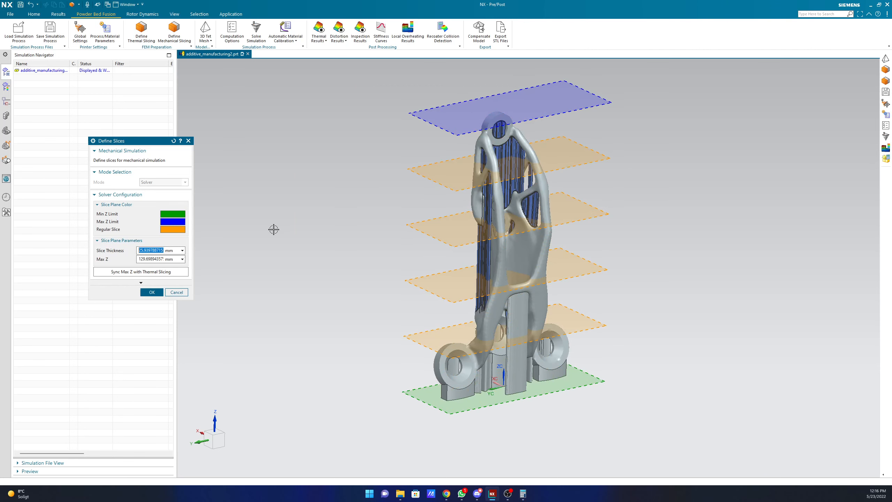
click(153, 293)
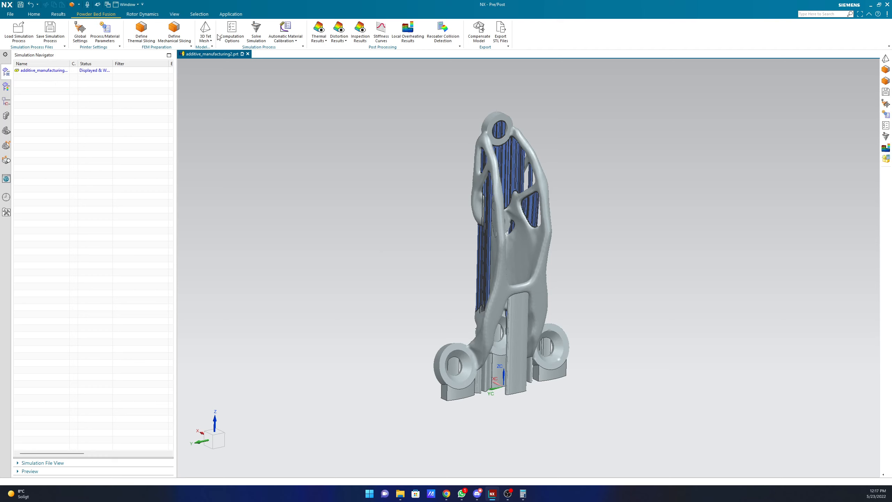
Use the same 3D tetrahedral mesh for thermal and mechanical analysis, with an element sizing scale factor of 3.
click(205, 30)
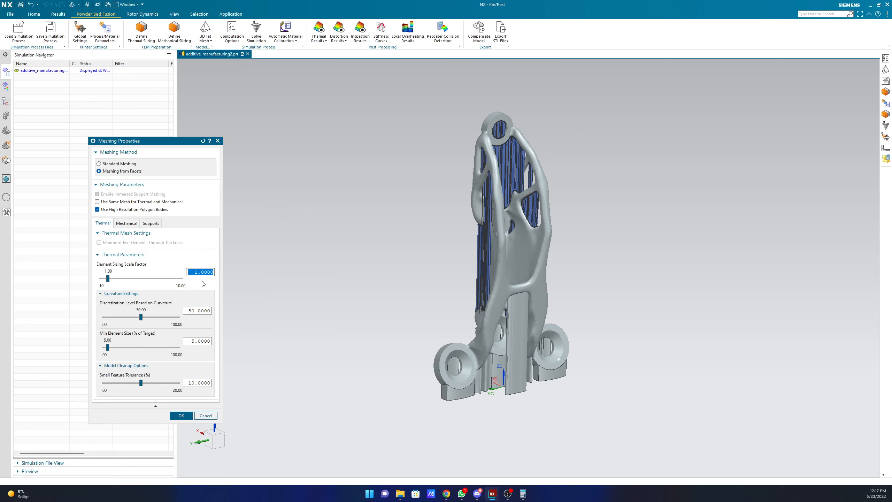
click(127, 202)
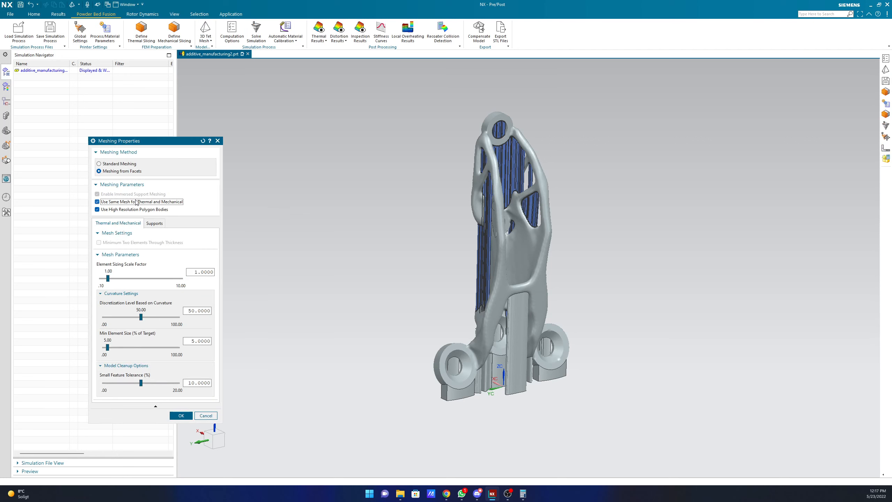
click(203, 271)
text(2)
key(Return)
text(3)
key(Return)
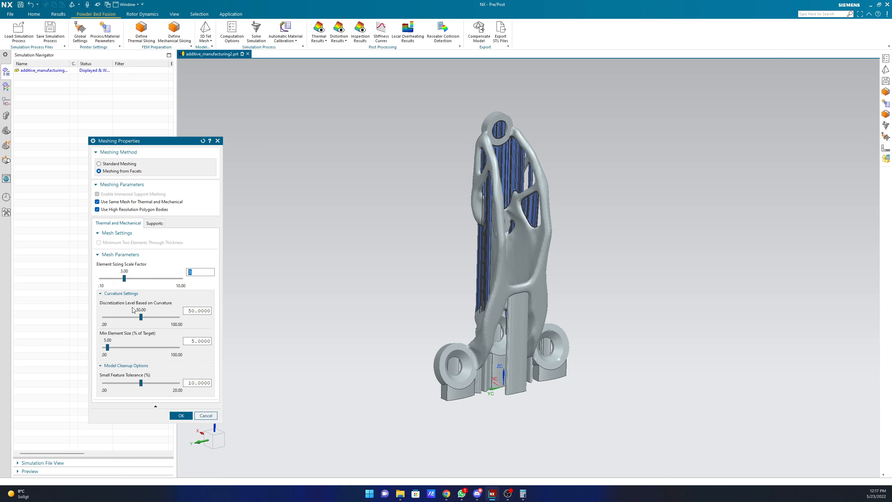
Set the mesh's discretization level based on curvature to 30.
scroll(494, 242, up, 3)
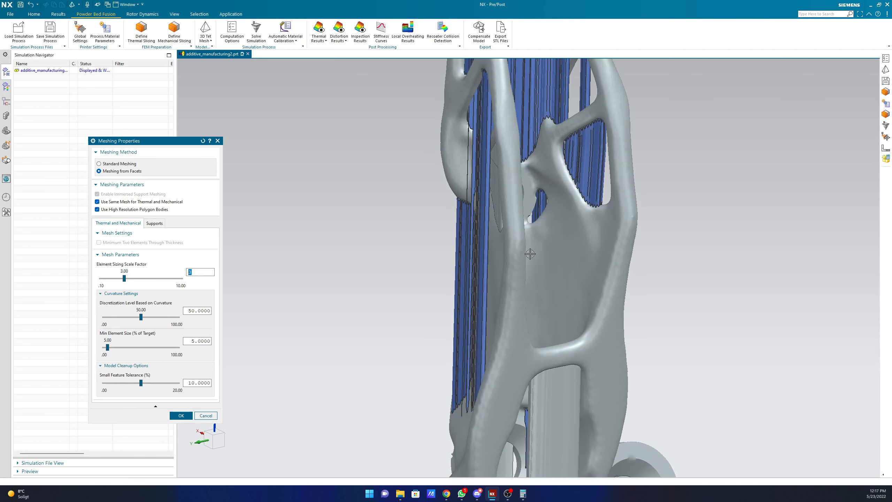
scroll(513, 270, up, 2)
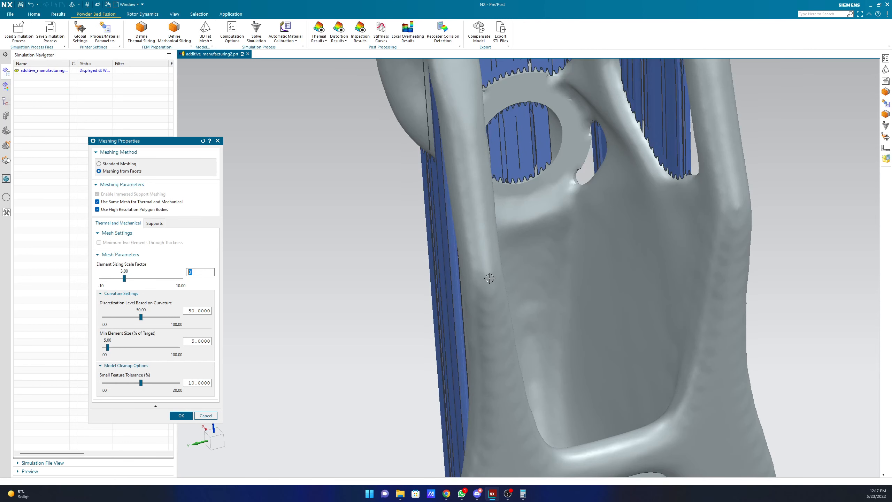
scroll(492, 214, up, 3)
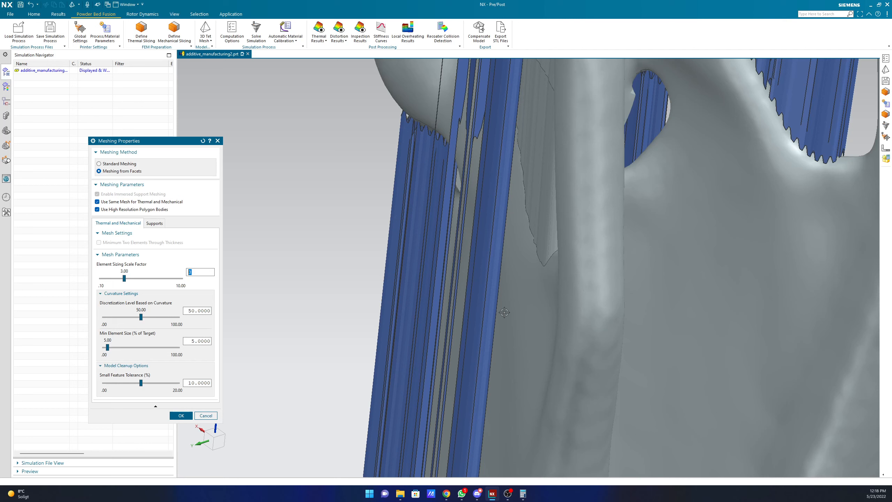
click(202, 310)
text(30)
scroll(621, 267, down, 5)
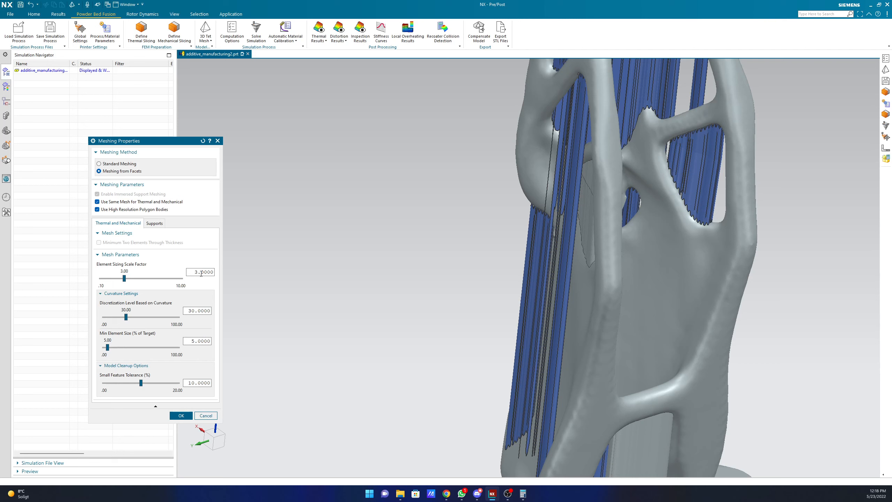
Set the thermal and mechanical mesh's minimum element size to 20% of target.
double_click(197, 341)
text(20)
key(Return)
click(159, 223)
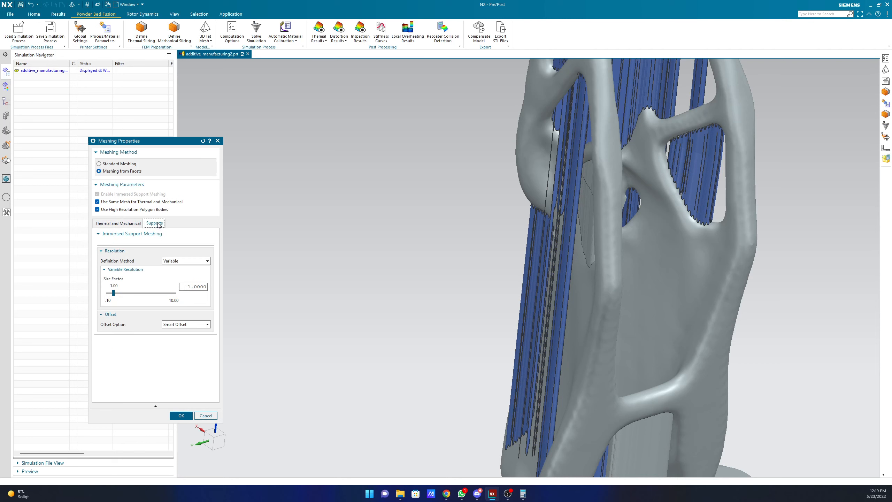
click(118, 223)
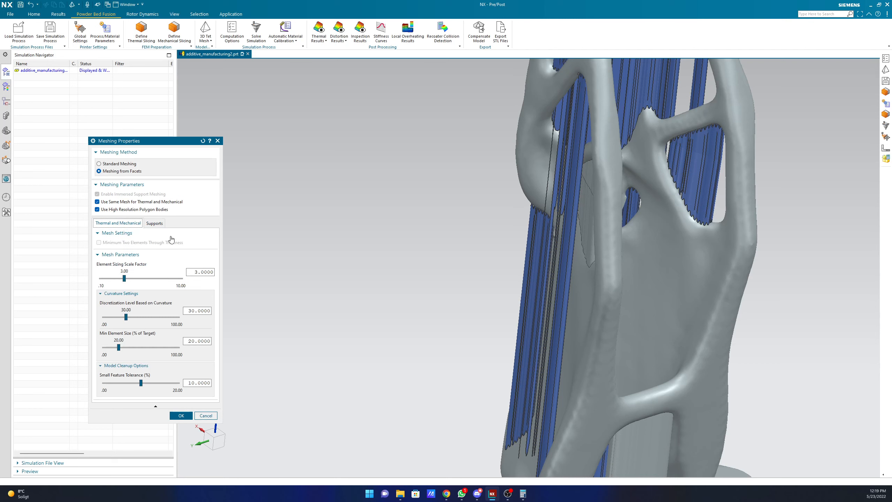
Set the immersed support mesh's variable resolution size factor to 1.5 and generate the mesh, acknowledging the idealized part warning.
click(155, 224)
double_click(194, 287)
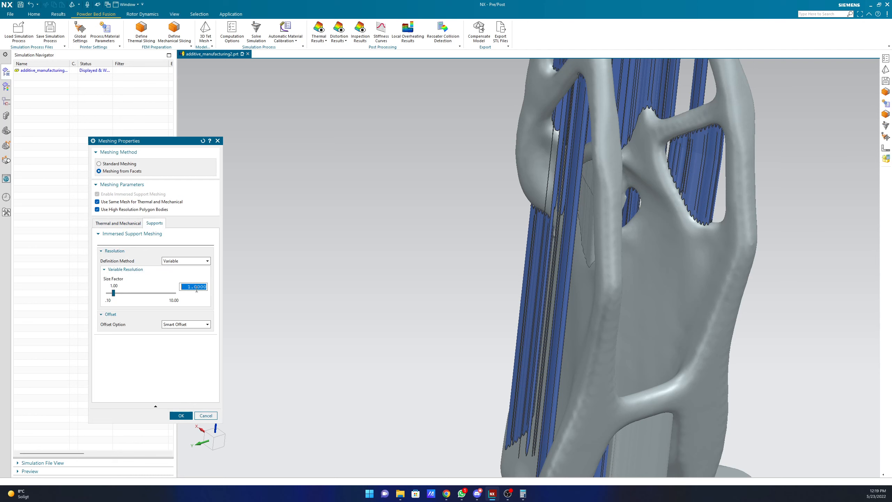
text(1.5)
key(Return)
click(179, 414)
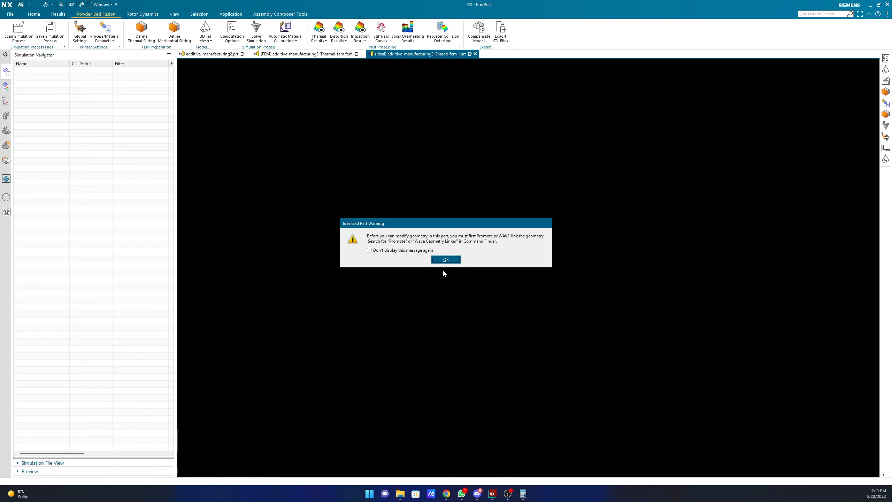
click(450, 261)
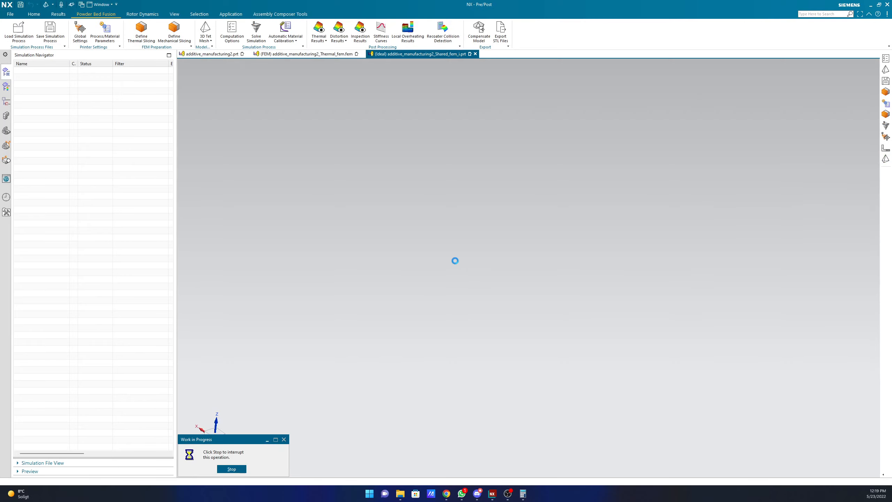
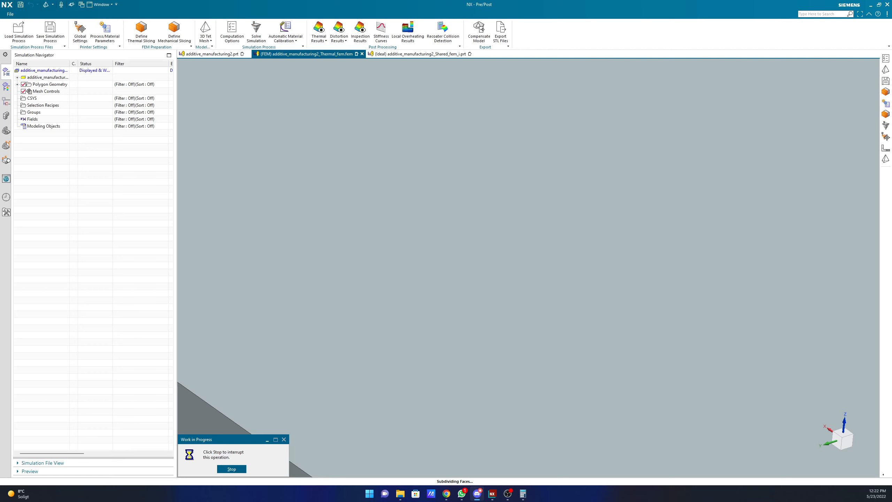
Switch to the browser and read the Amexci assignment's tasks on orientation, mesh size, slice count and distortion while meshing runs.
key(alt+Tab)
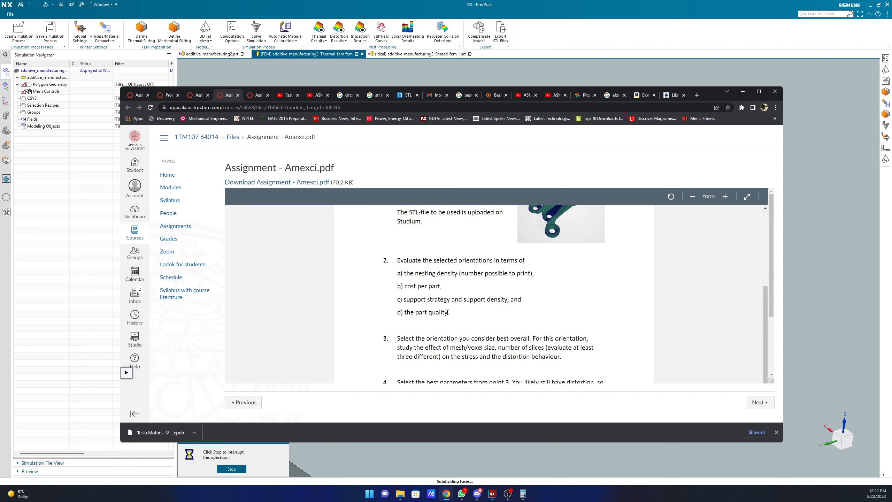
scroll(462, 316, down, 1)
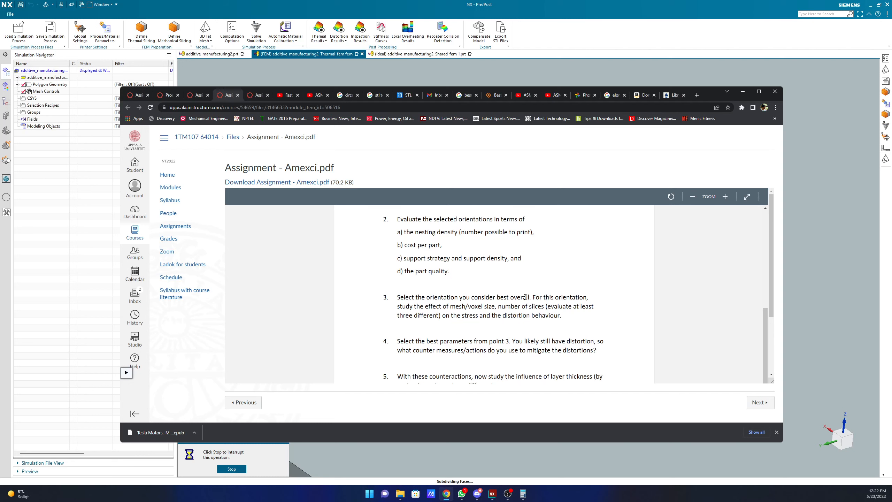
scroll(499, 298, up, 3)
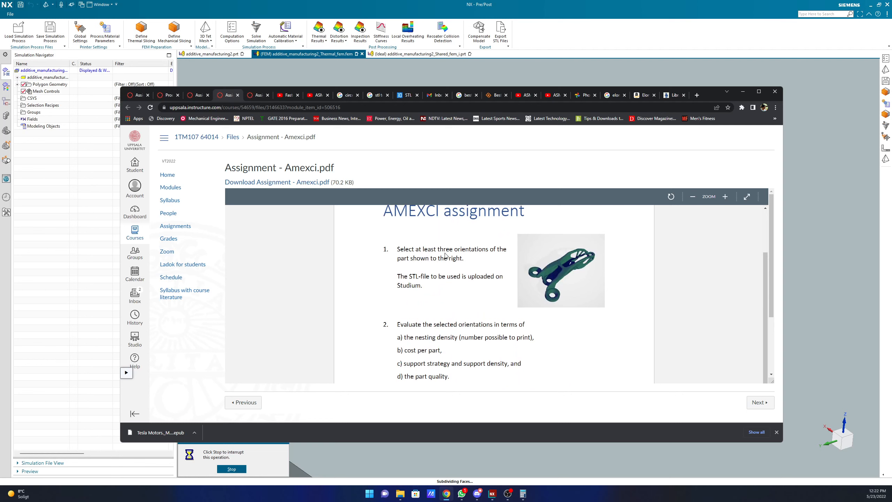
scroll(458, 251, down, 1)
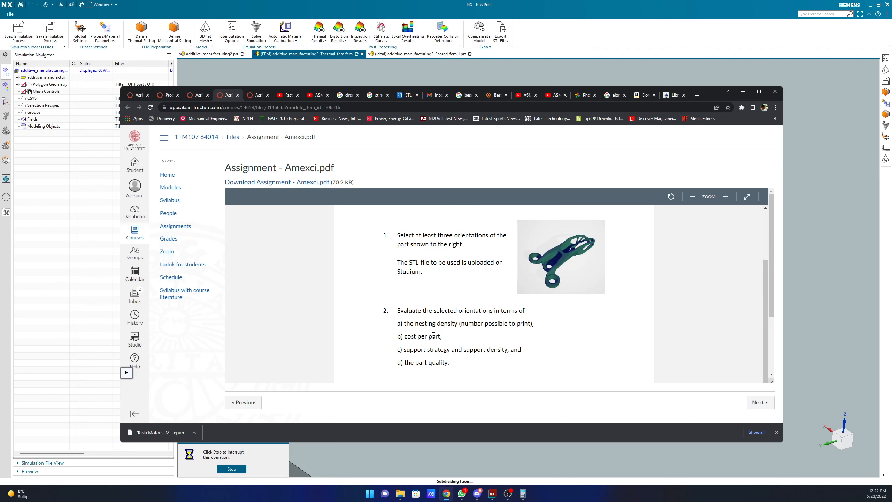
scroll(428, 310, down, 1)
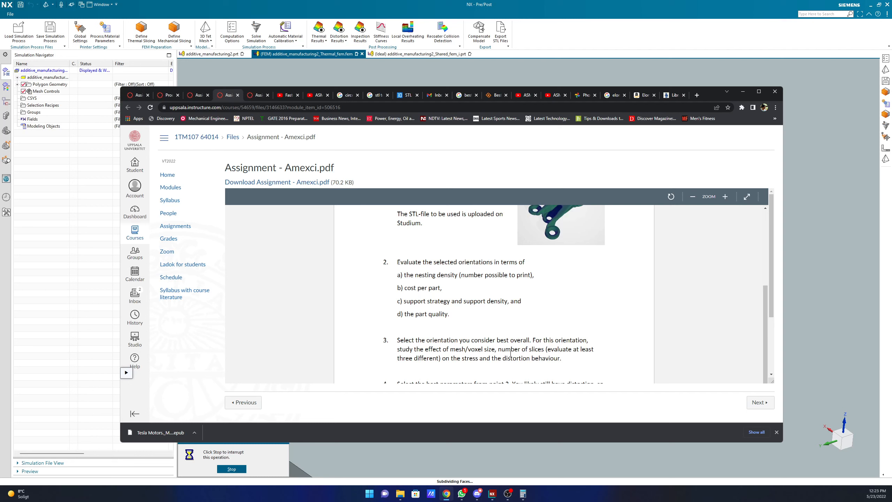
scroll(498, 357, down, 1)
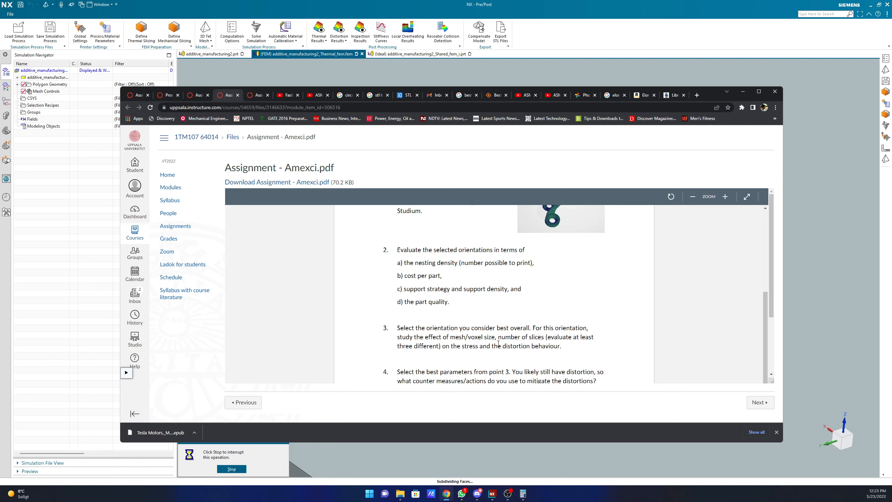
scroll(498, 344, down, 2)
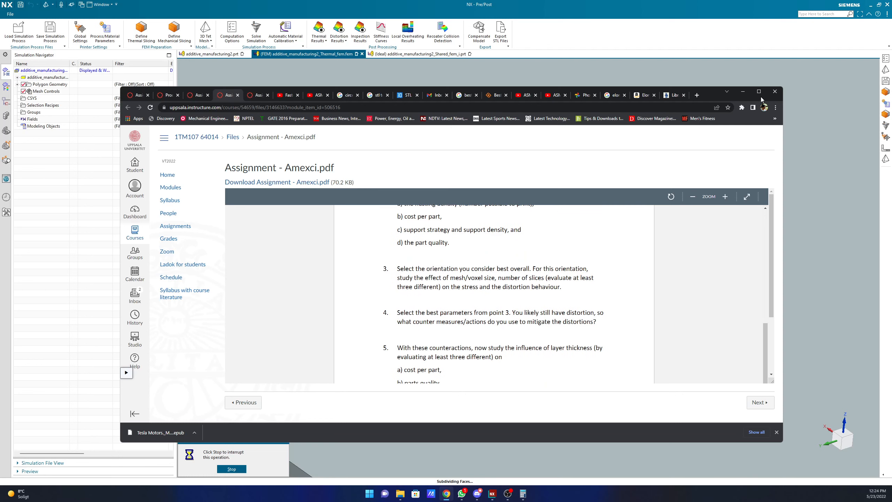
click(743, 92)
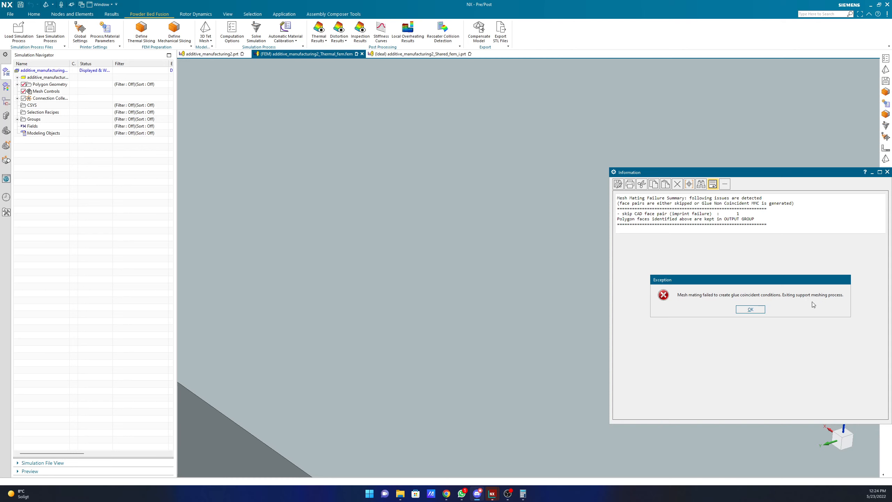
Dismiss the mesh mating exception, close its failure summary and look over the base plate in the thermal FEM.
click(751, 309)
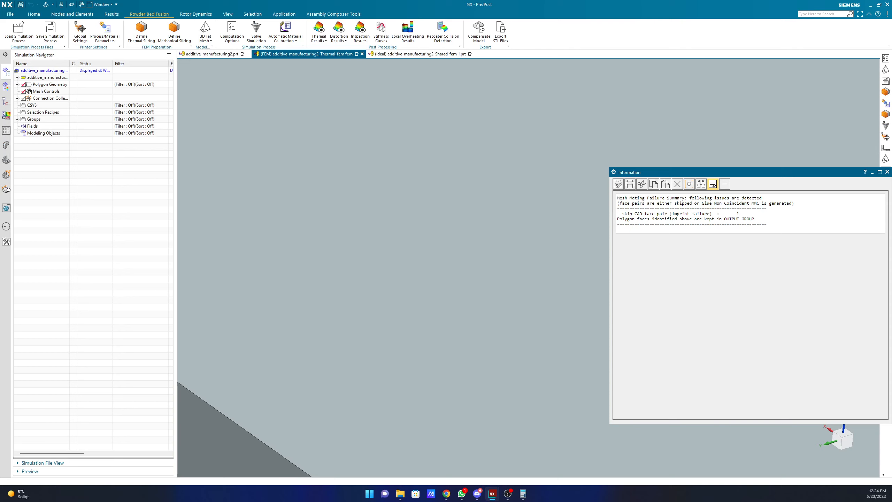
click(888, 172)
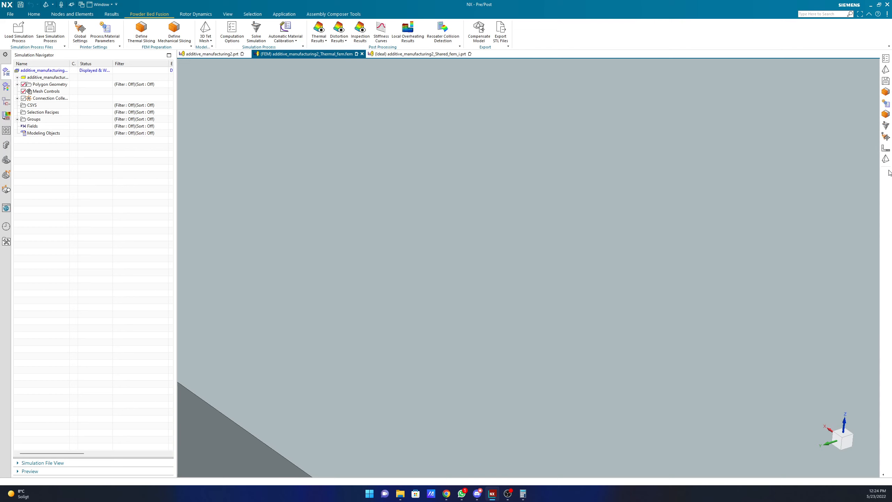
scroll(514, 241, up, 3)
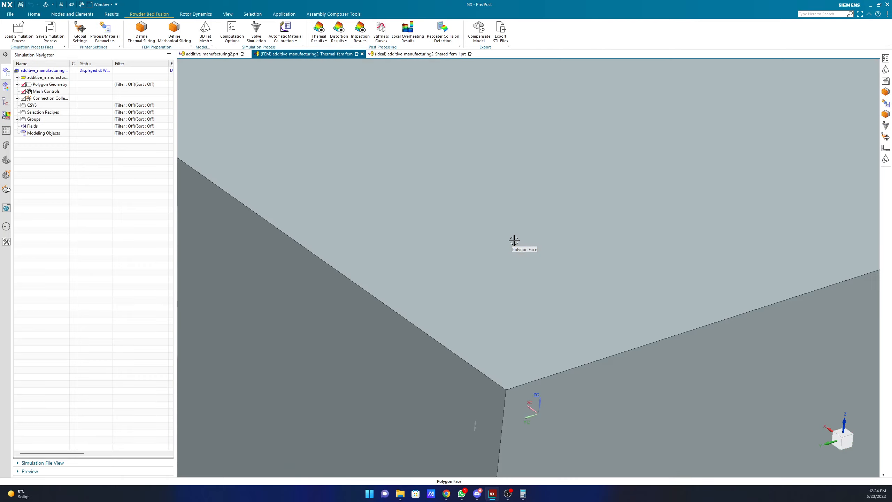
scroll(514, 241, down, 3)
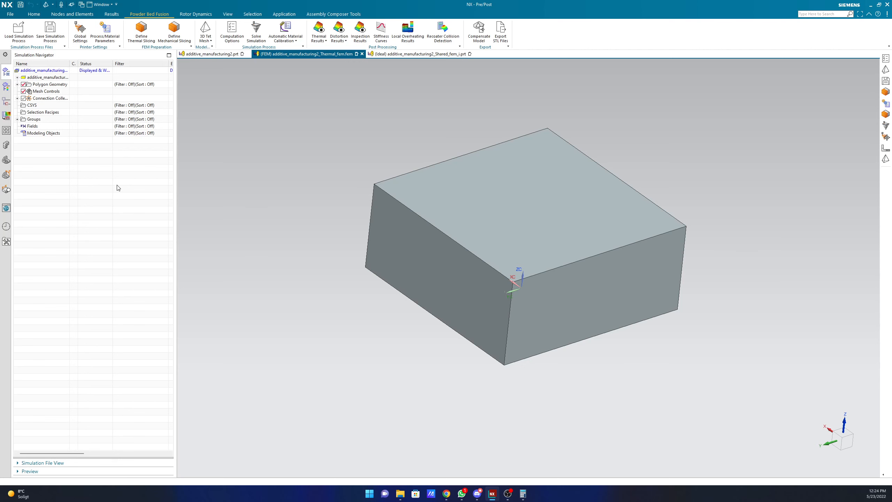
click(209, 23)
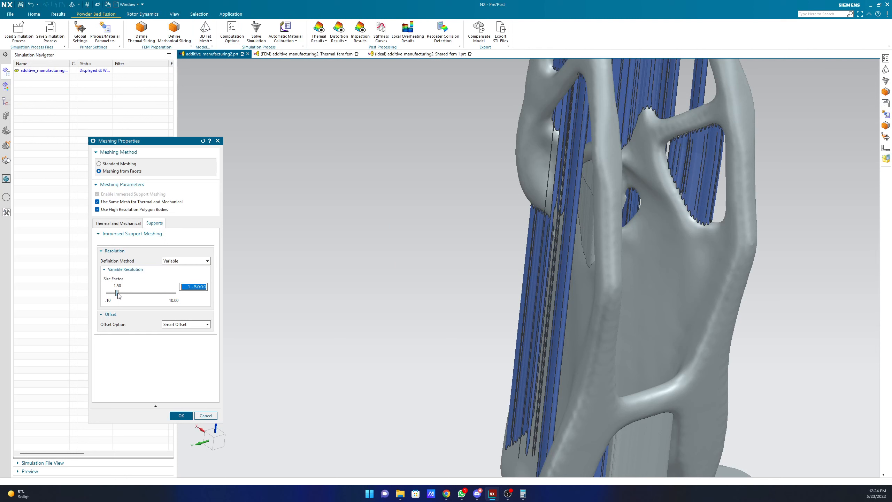
drag(118, 294, 111, 294)
click(218, 140)
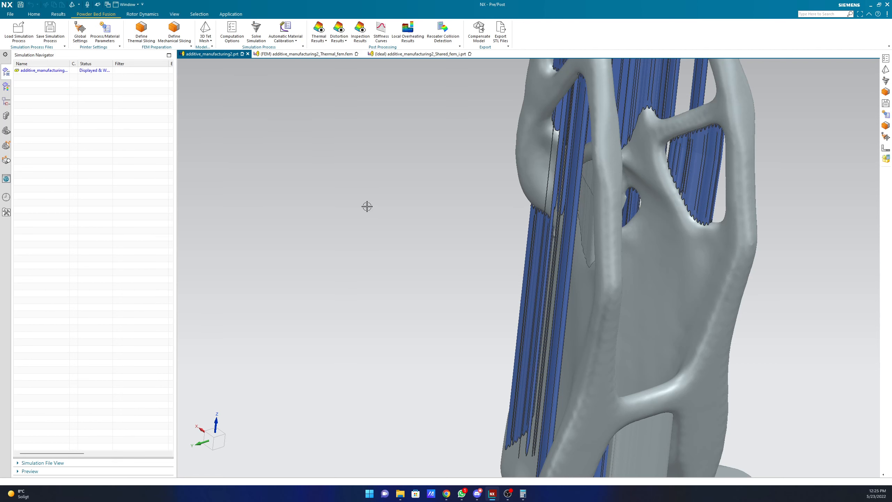
Exit NX without saving the additive_manufacturing2 files and close Calculator.
scroll(367, 207, down, 2)
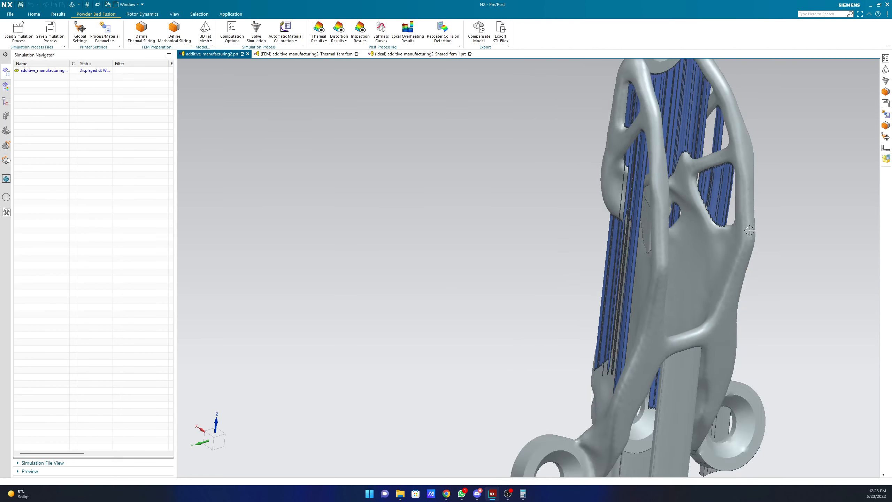
scroll(749, 230, down, 3)
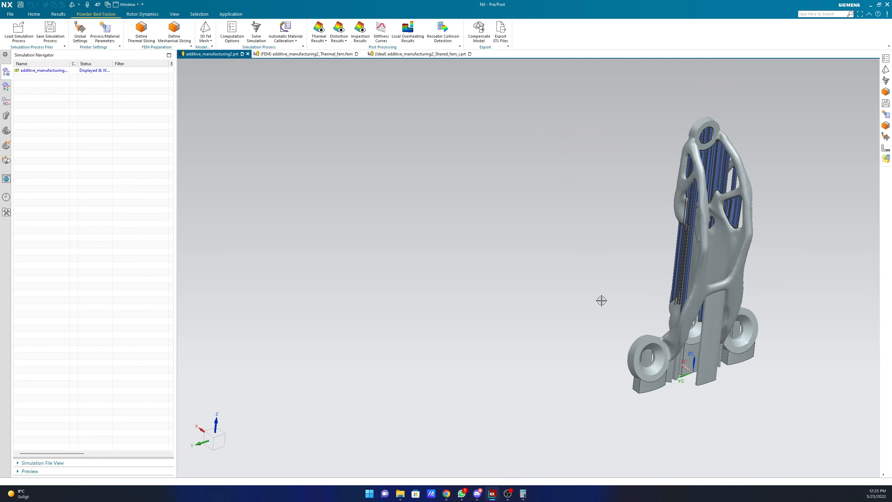
click(248, 54)
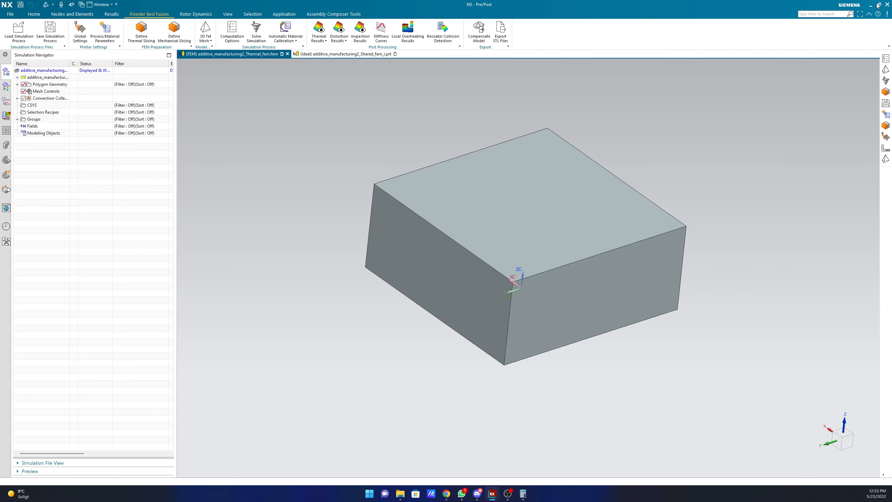
click(888, 5)
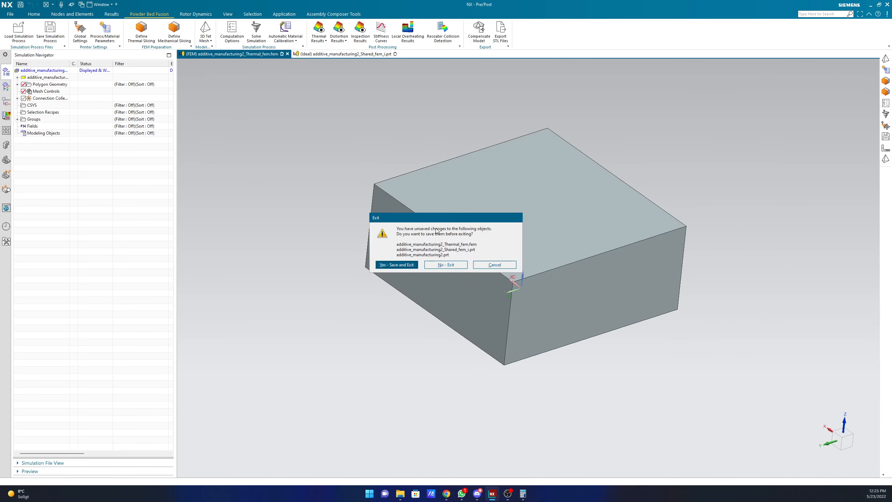
click(443, 264)
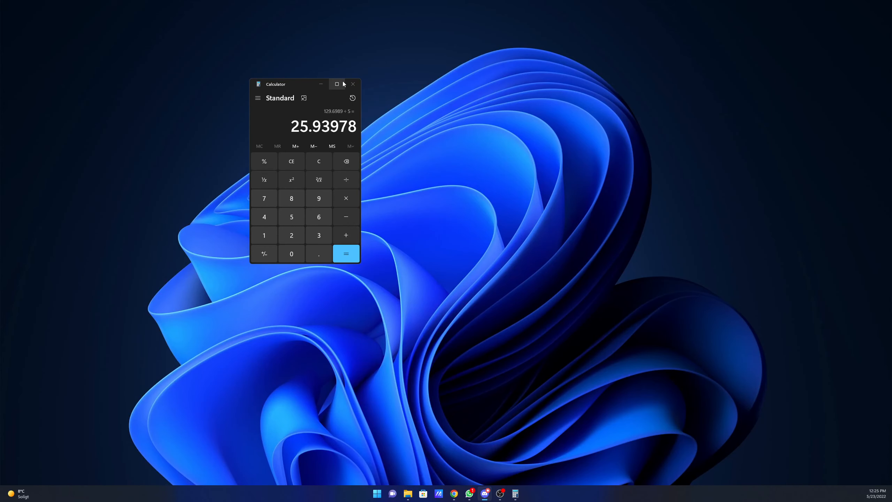
click(348, 84)
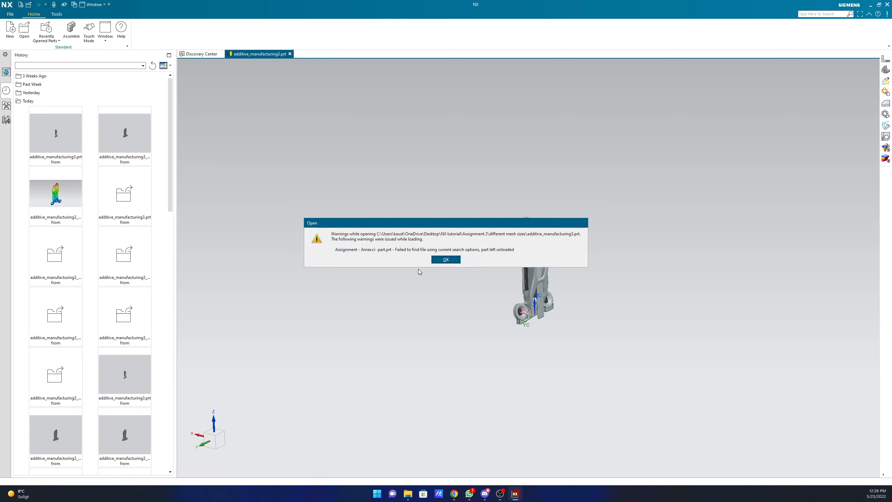
Acknowledge the load warning for additive_manufacturing3.prt in NX and open its powder bed fusion simulation.
click(446, 260)
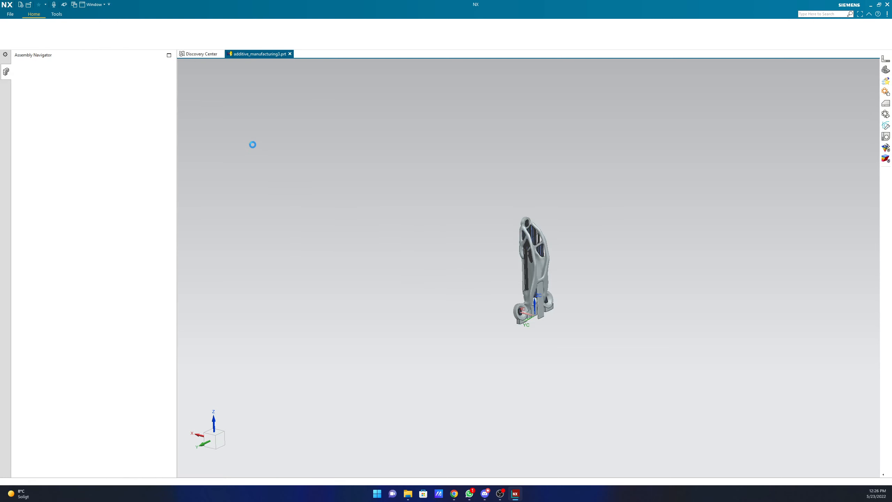
click(221, 54)
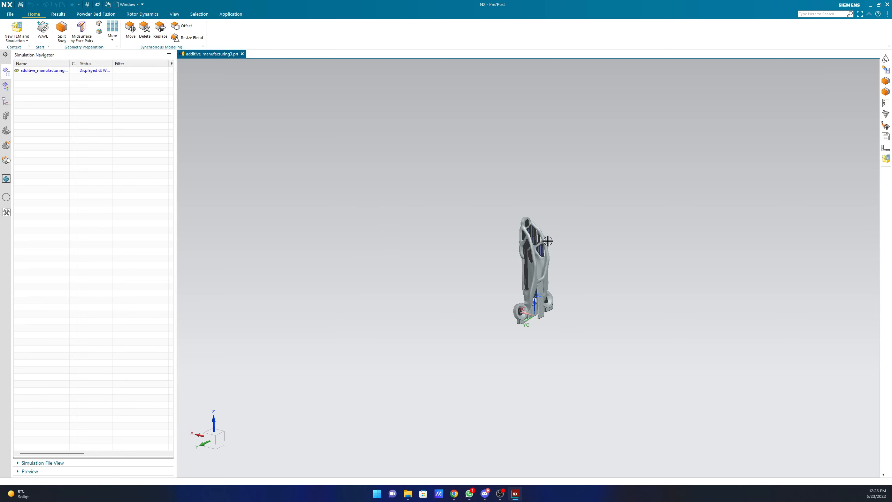
click(90, 14)
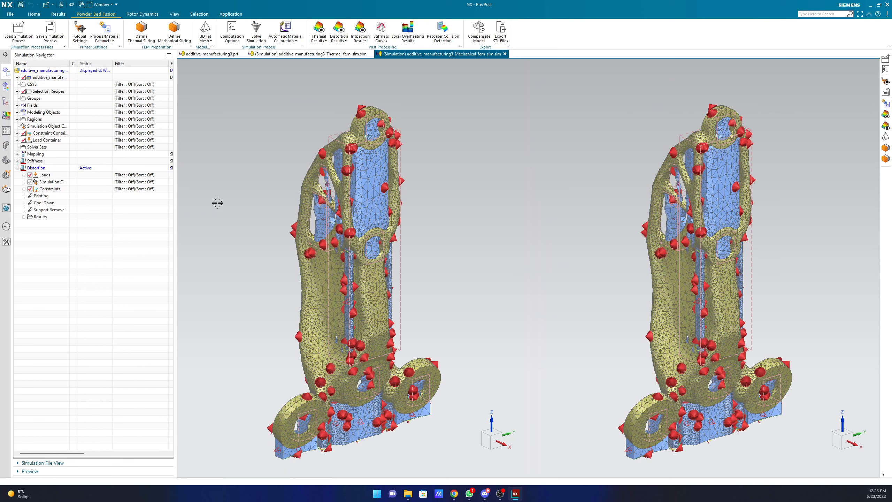
Display the thermal simulation's temperature result and the distortion results after printing and after cooldown with build-plate removal.
click(319, 27)
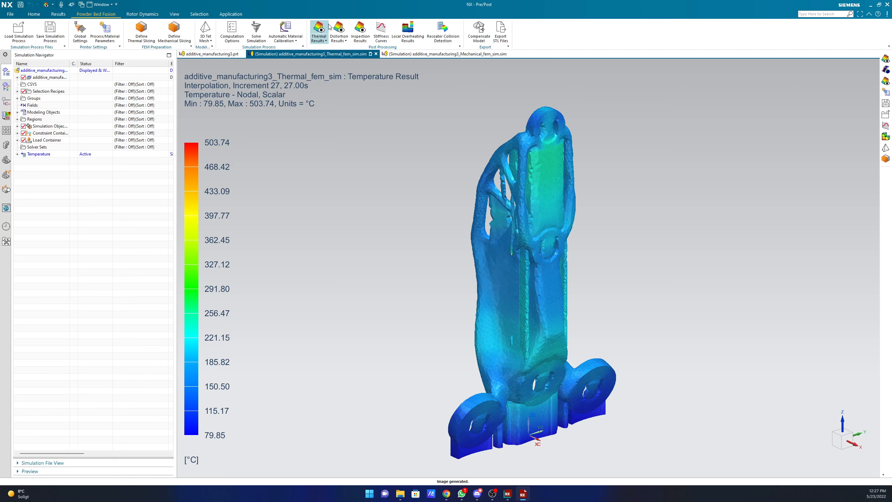
click(340, 33)
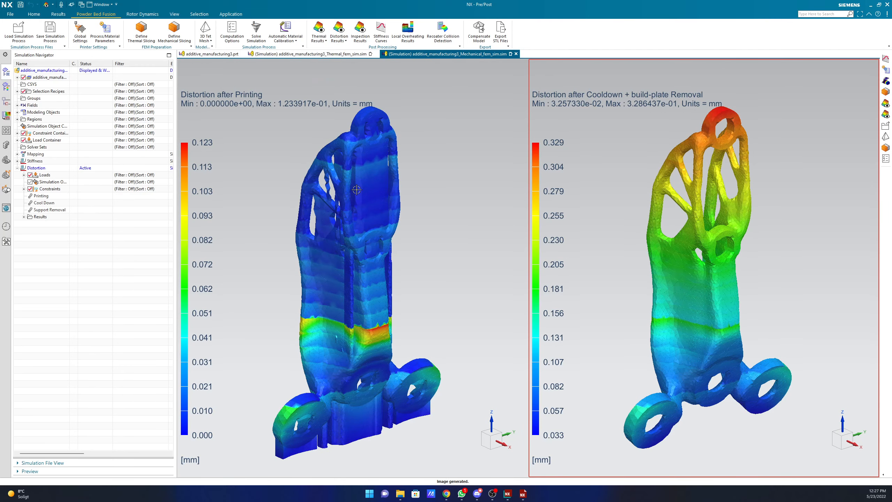
Check the load cases offered for inspection results without plotting any, and display the stiffness curves beside the model.
click(358, 28)
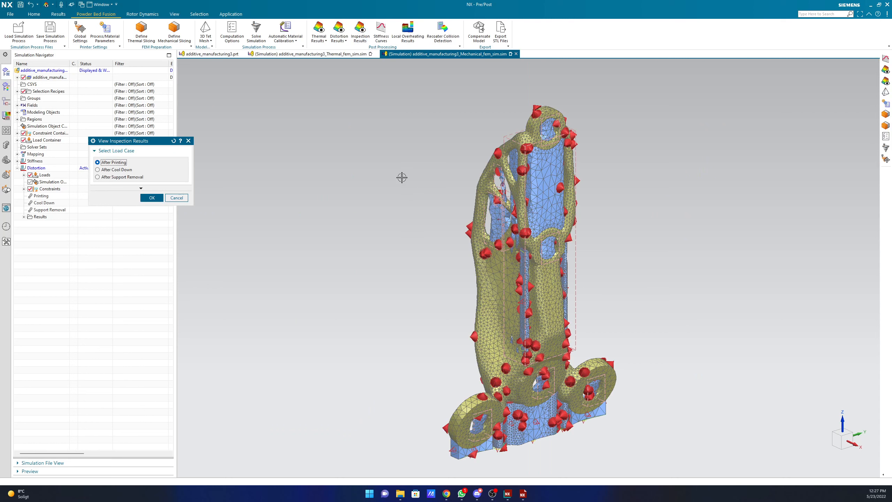
click(177, 198)
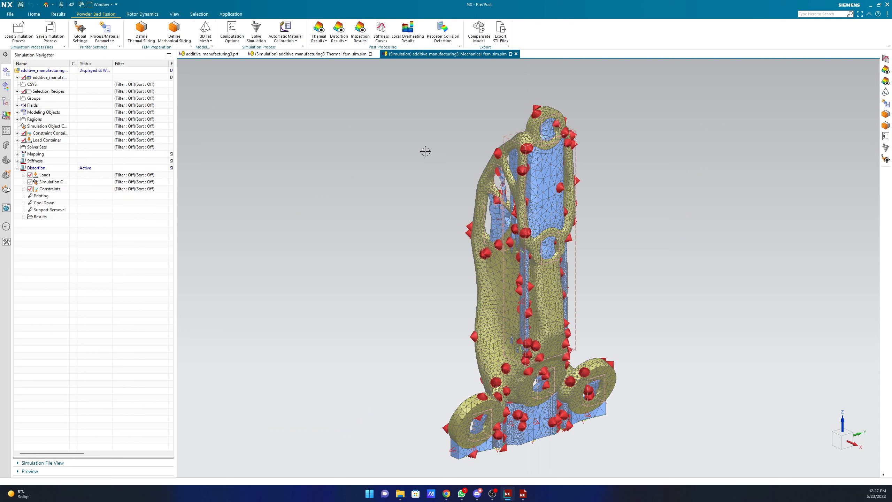
click(381, 33)
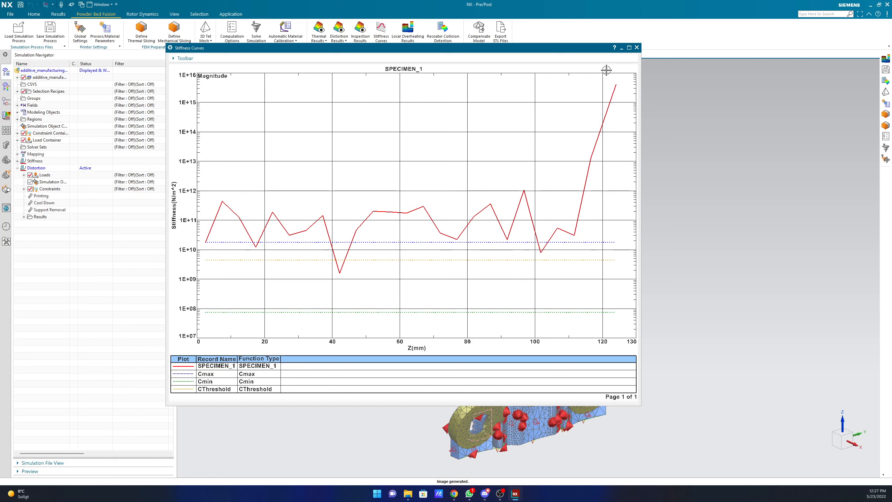
drag(583, 53, 432, 50)
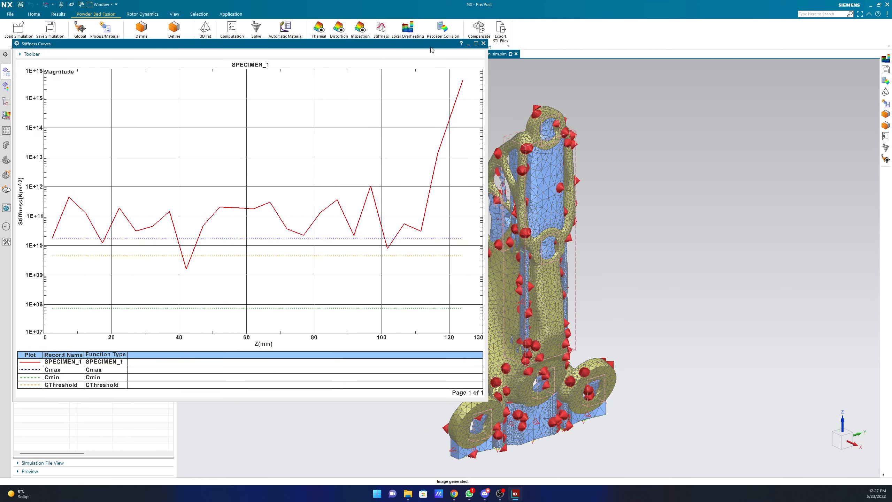
Examine the supported part's mesh from several sides against the stiffness curves, and close the Stiffness Curves window.
middle_drag(618, 287, 665, 371)
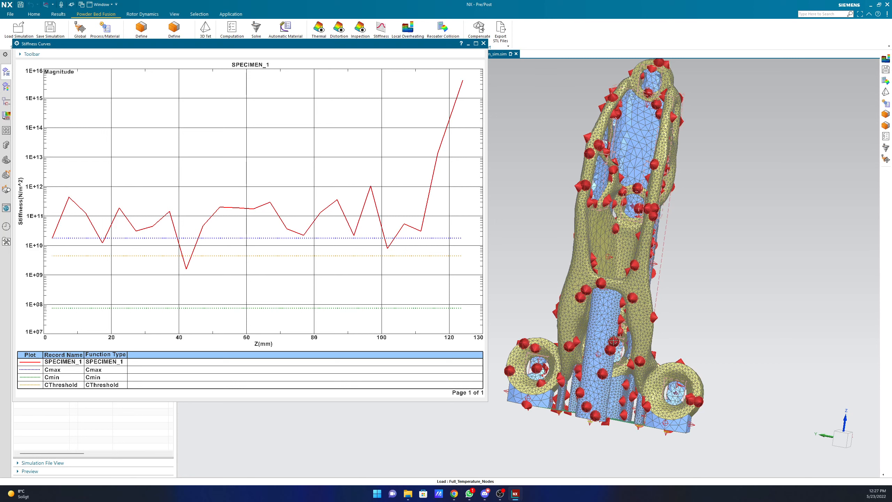
shift+middle_drag(688, 251, 668, 321)
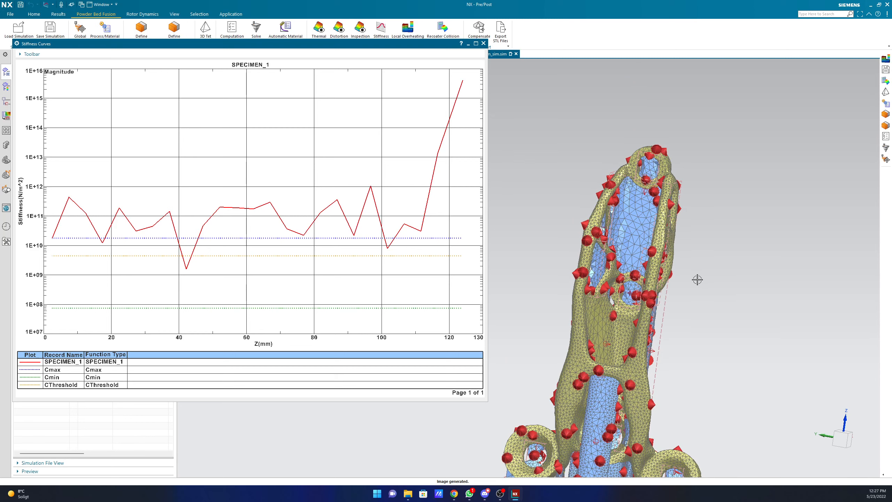
middle_drag(698, 279, 677, 206)
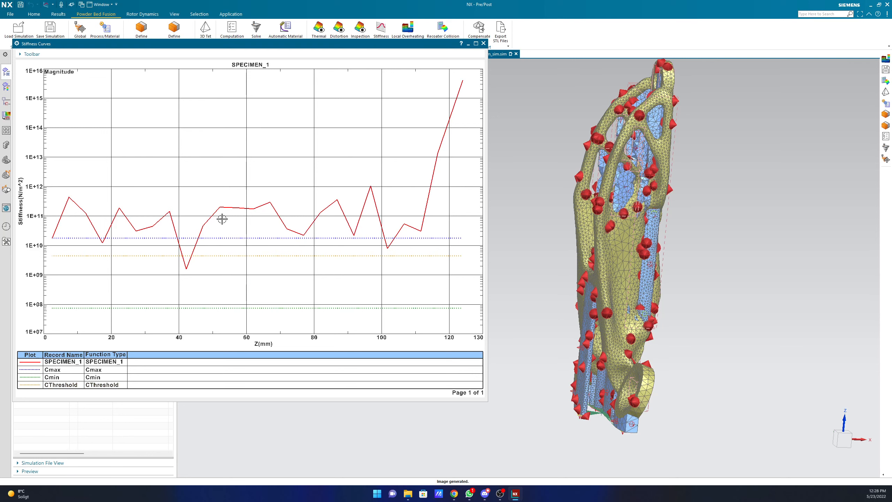
click(483, 43)
scroll(409, 250, down, 3)
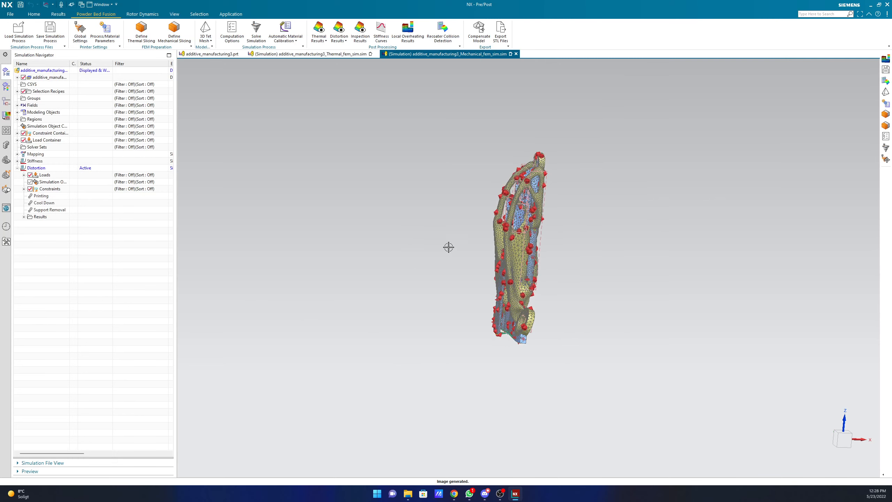
scroll(532, 215, up, 2)
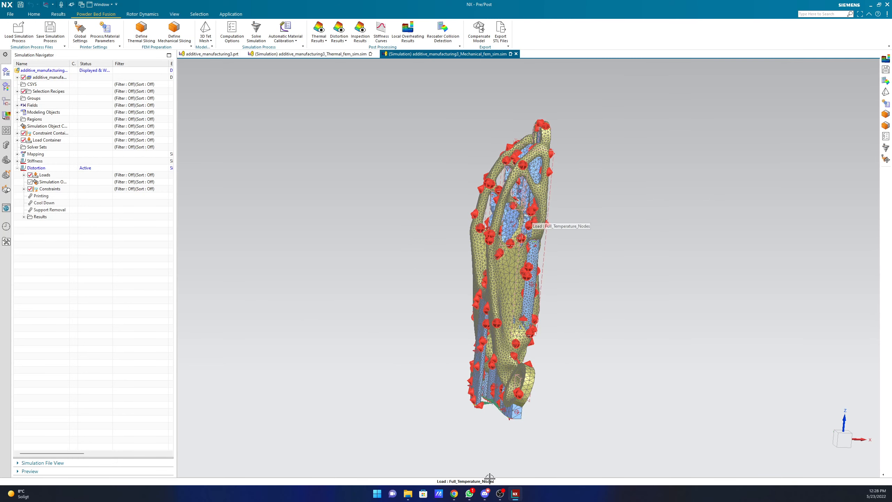
Switch to Chrome and read tasks 3 to 5 at the end of Assignment - Amexci.pdf.
click(454, 494)
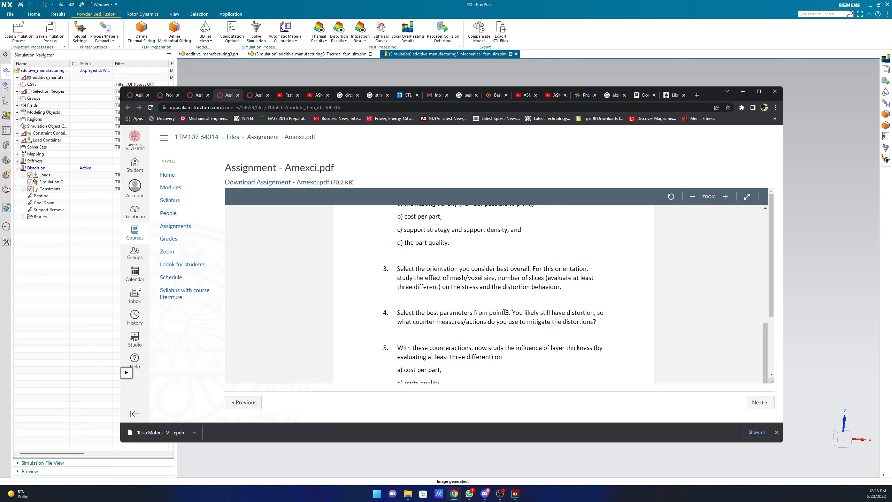
scroll(460, 309, down, 2)
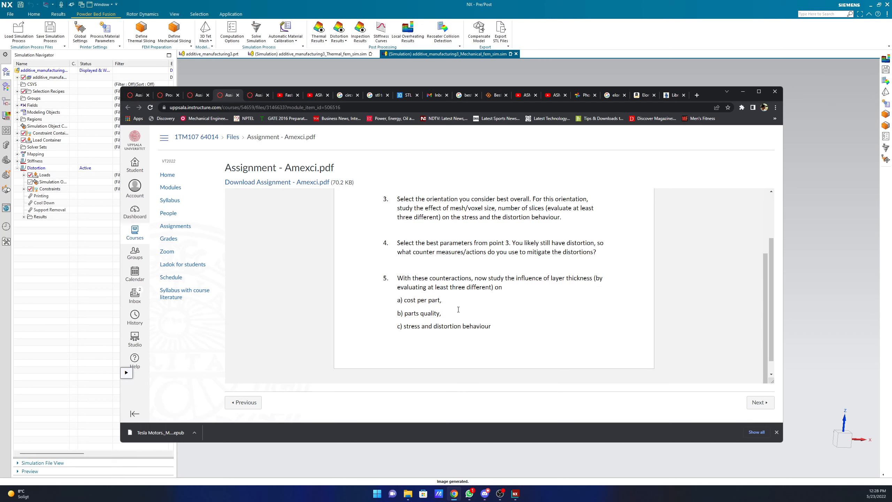